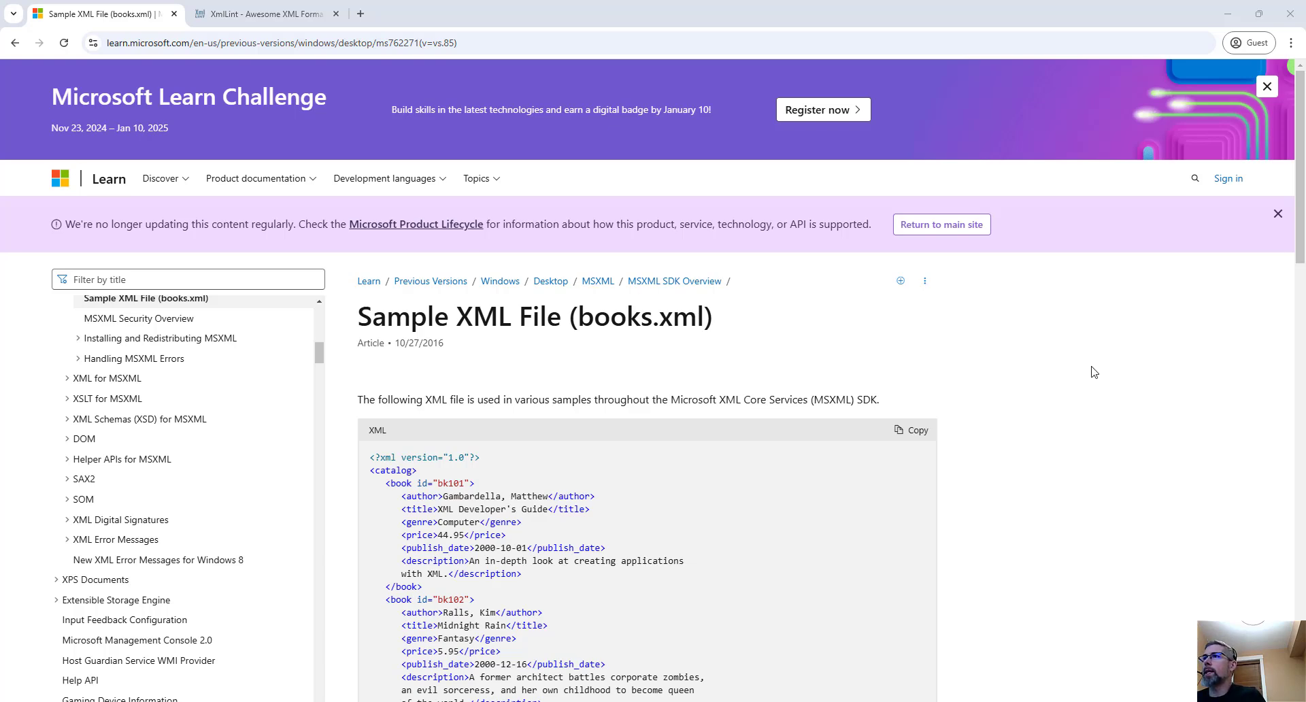
# Step: Examine the sample books.xml listing, including the XML declaration, the catalog root and the first three book elements
pyautogui.scroll(-1, 1006, 367)
pyautogui.scroll(-2, 1007, 367)
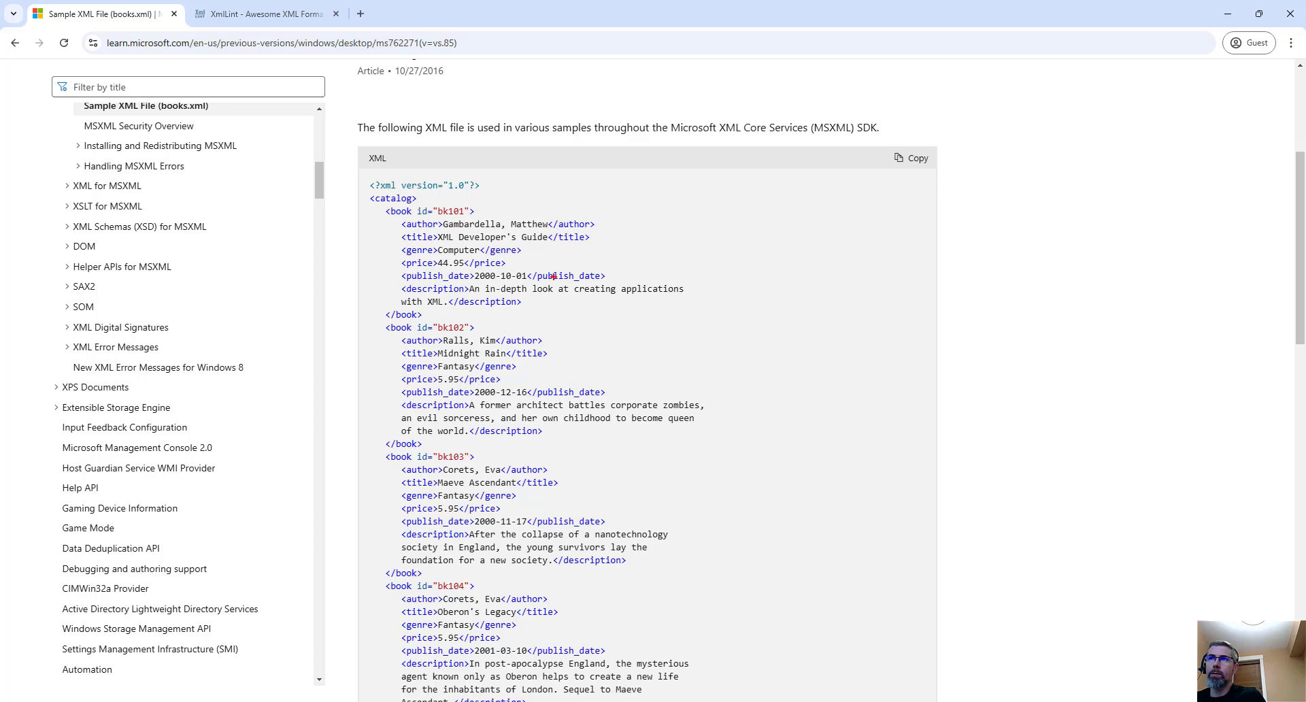
pyautogui.moveTo(380, 204); pyautogui.dragTo(498, 218)
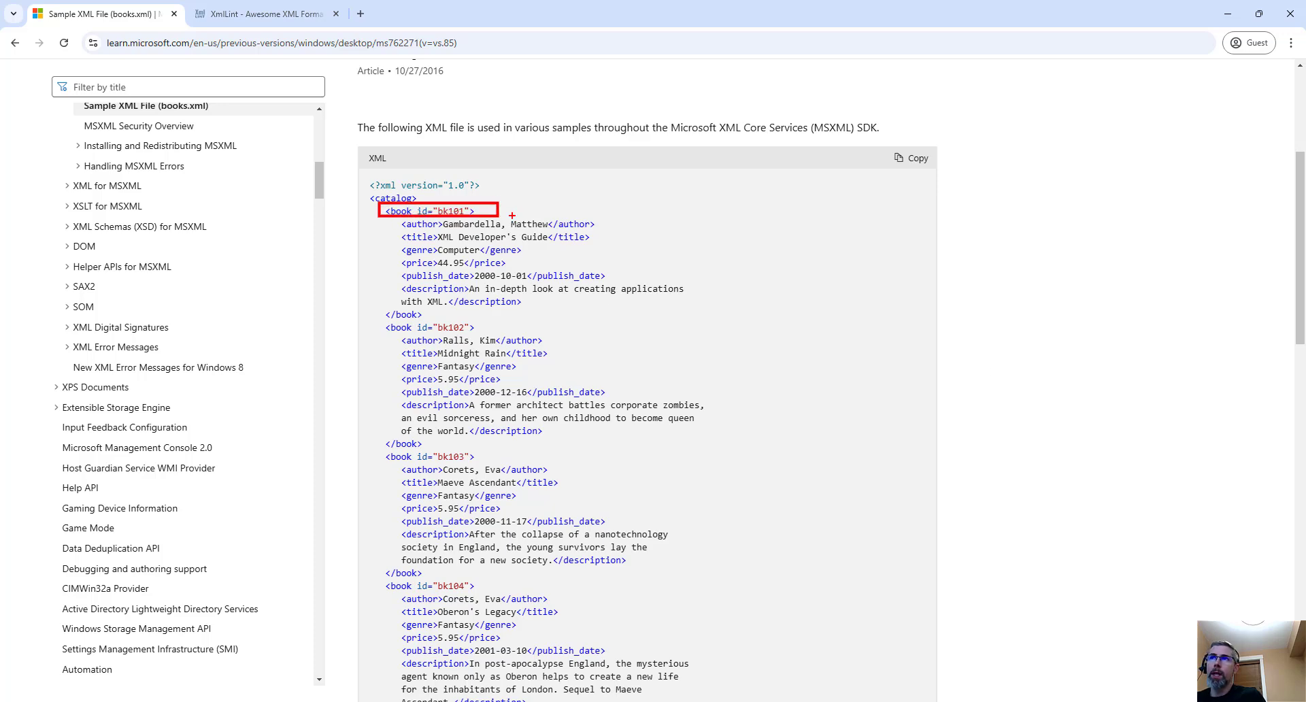
pyautogui.moveTo(600, 206)
pyautogui.mouseDown()
pyautogui.moveTo(573, 218)
pyautogui.moveTo(587, 234)
pyautogui.moveTo(517, 262)
pyautogui.mouseUp()
pyautogui.moveTo(618, 257); pyautogui.dragTo(586, 271)
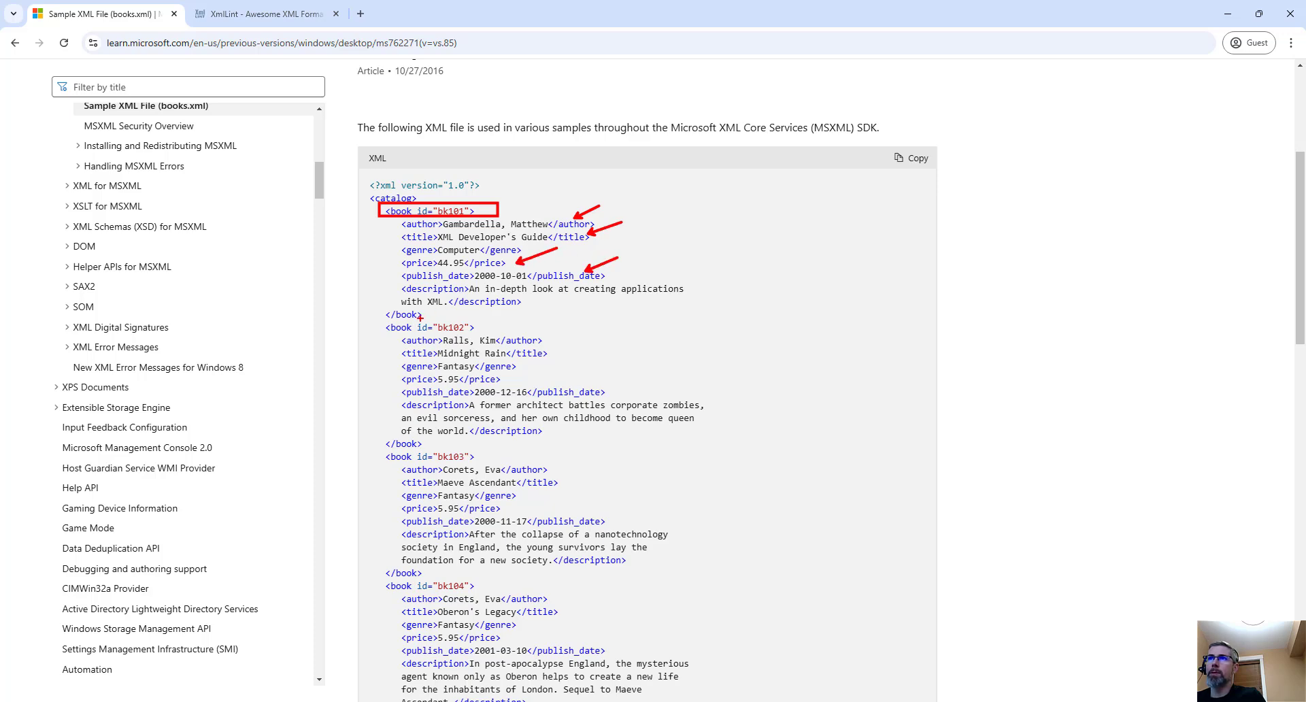
pyautogui.moveTo(698, 322); pyautogui.dragTo(381, 215)
pyautogui.moveTo(376, 333); pyautogui.dragTo(712, 435)
pyautogui.moveTo(395, 466); pyautogui.dragTo(680, 566)
pyautogui.moveTo(367, 199)
pyautogui.mouseDown()
pyautogui.moveTo(342, 229)
pyautogui.moveTo(439, 209)
pyautogui.mouseUp()
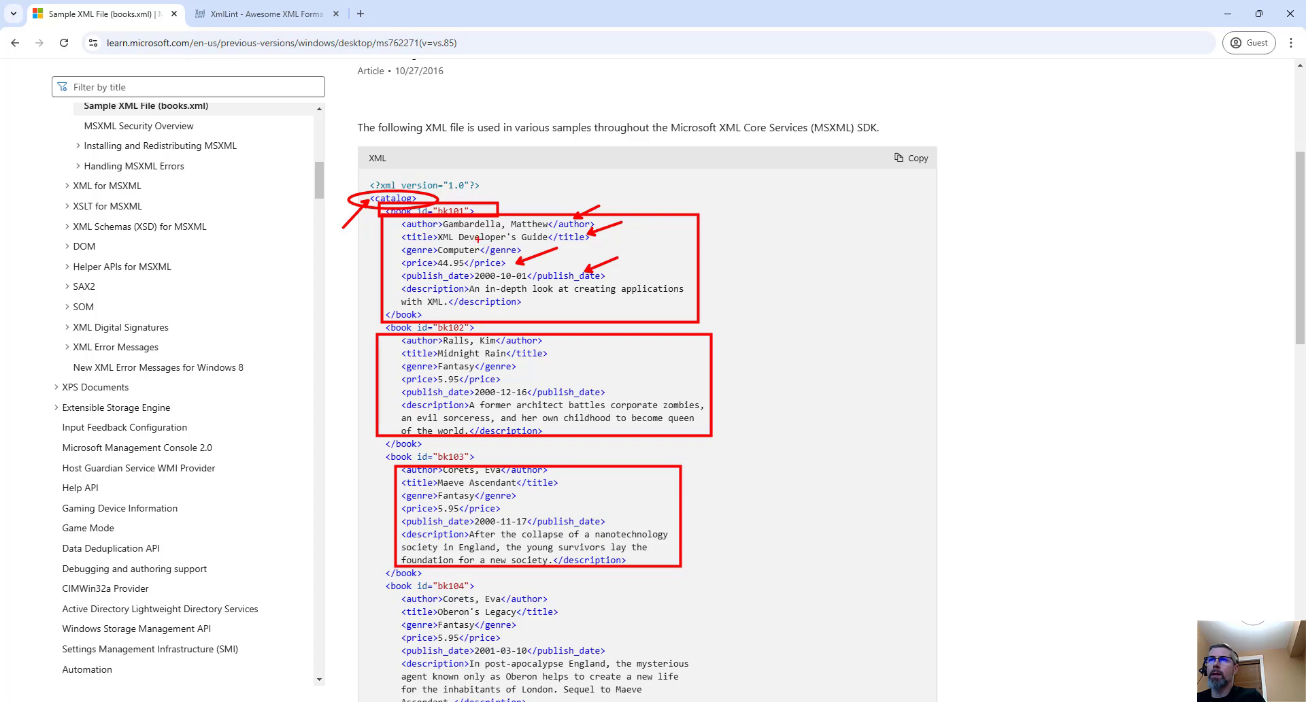
pyautogui.moveTo(344, 167); pyautogui.dragTo(497, 195)
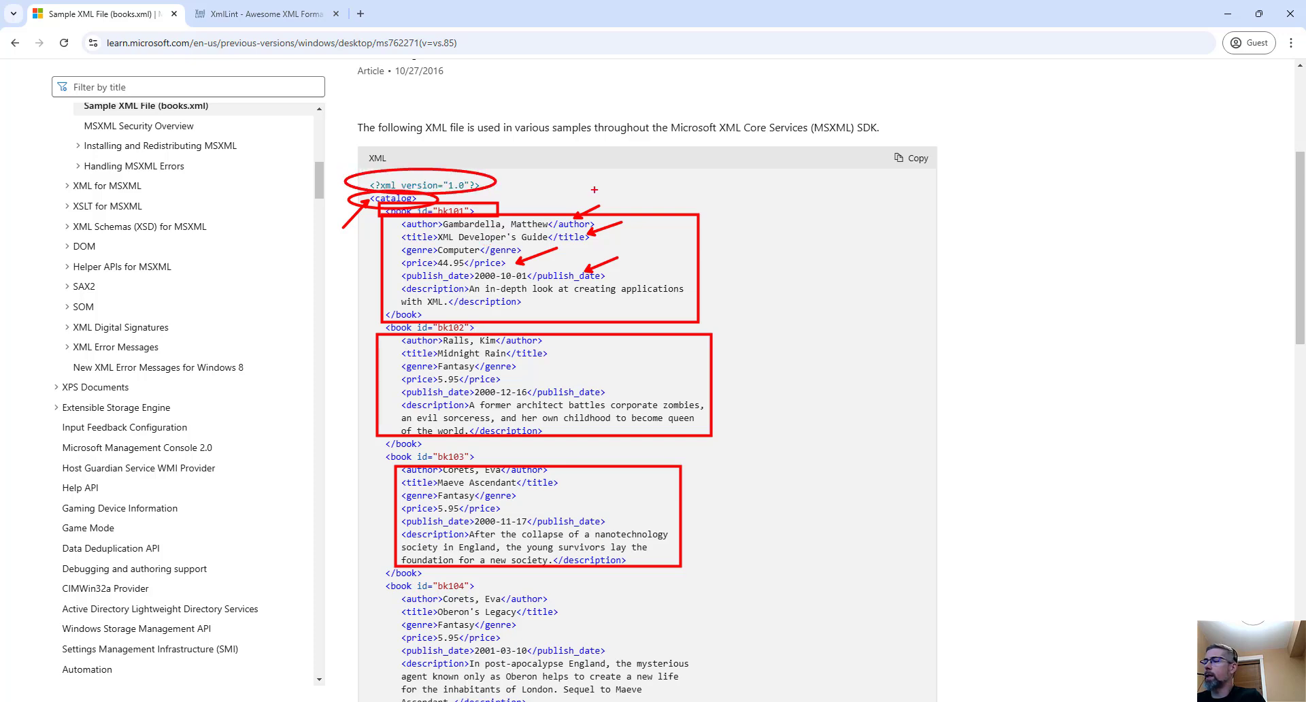
pyautogui.press('Escape')
# Step: Copy the whole sample XML listing from the web page and paste it into the empty file in Notepad++
pyautogui.hotkey('ctrl', '+')
pyautogui.click(924, 176)
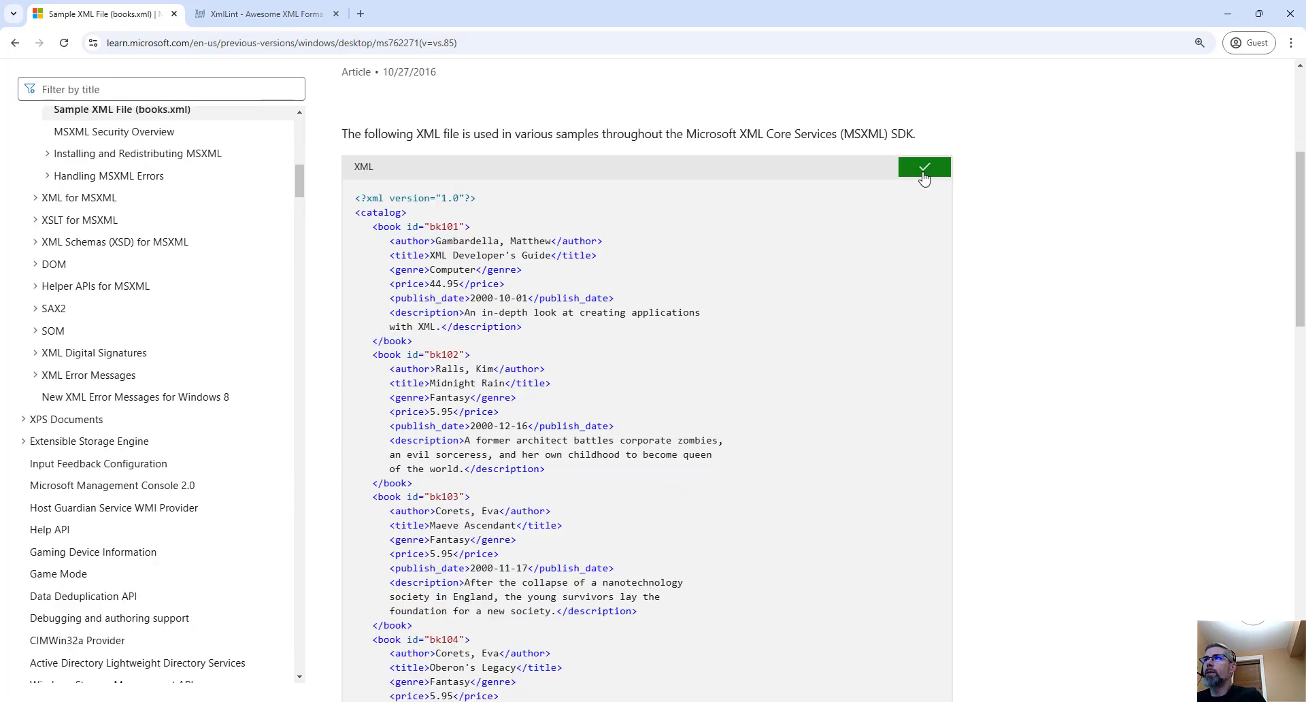
pyautogui.click(303, 701)
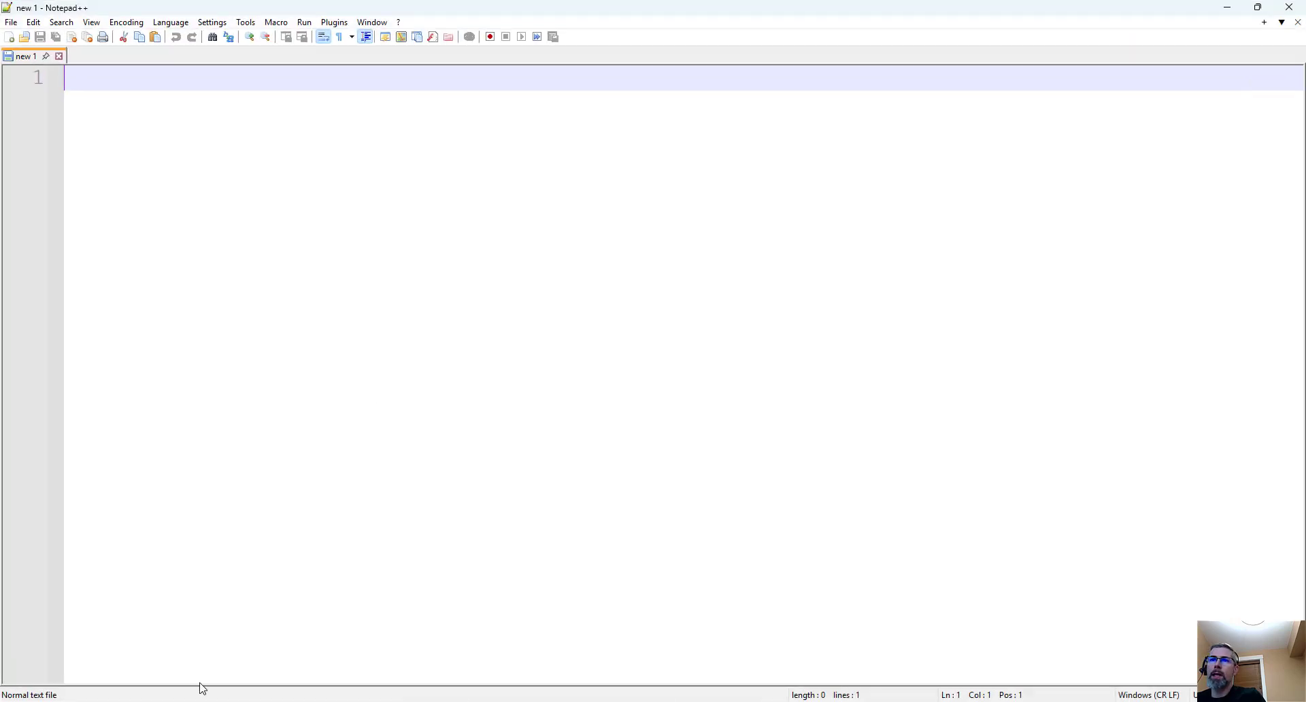
pyautogui.hotkey('ctrl', 'v')
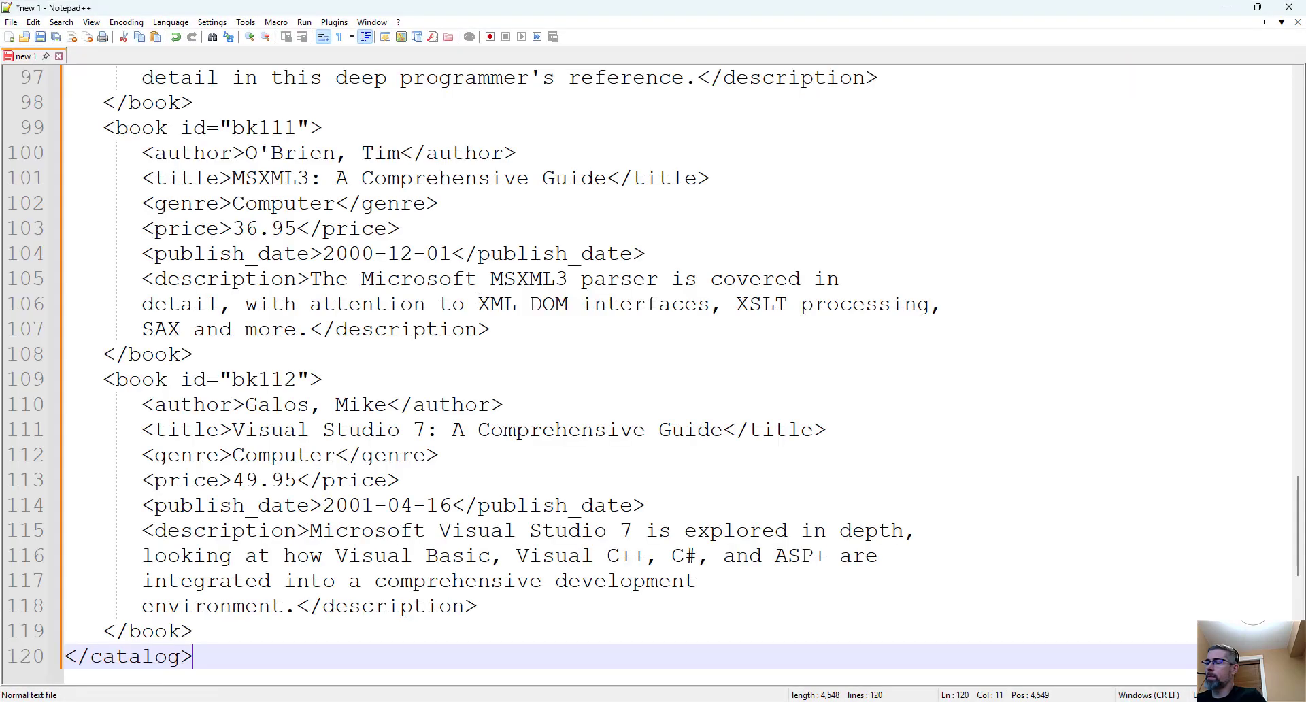
pyautogui.hotkey('ctrl', 'Home')
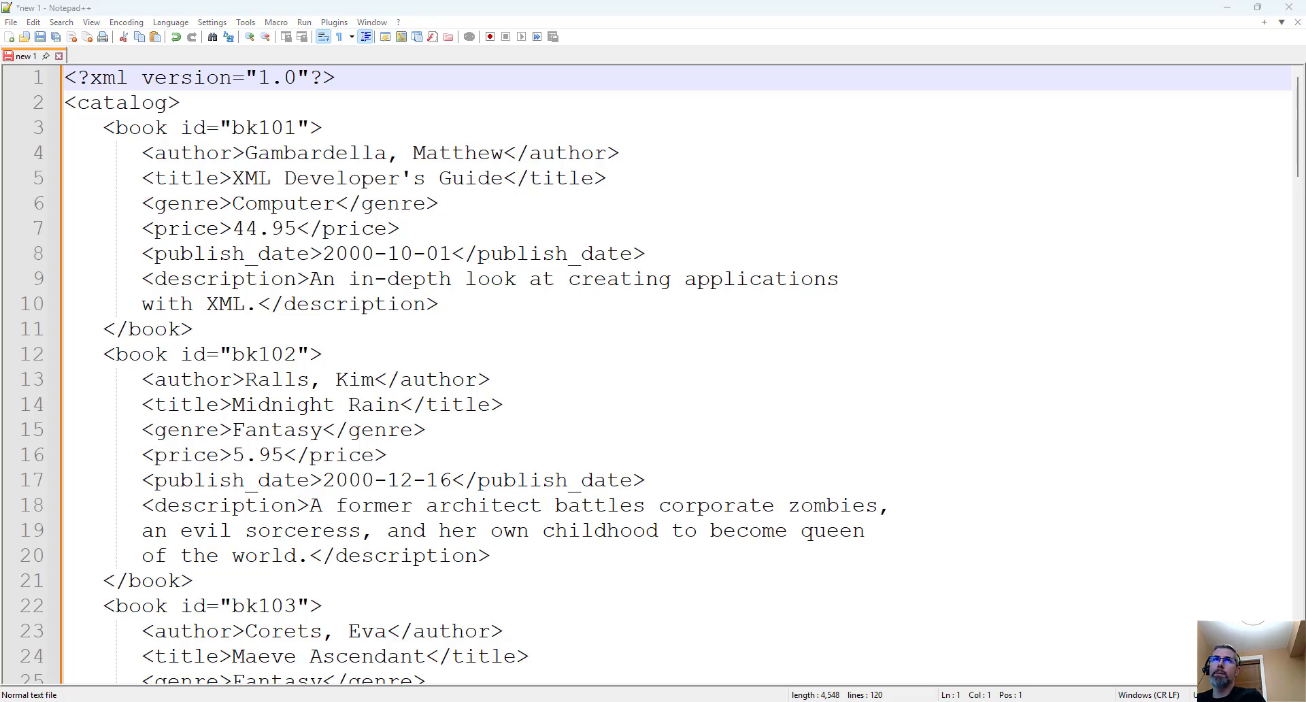
# Step: Save the pasted XML as Books.xml in the C:\TEMP folder
pyautogui.click(245, 177)
pyautogui.click(576, 278)
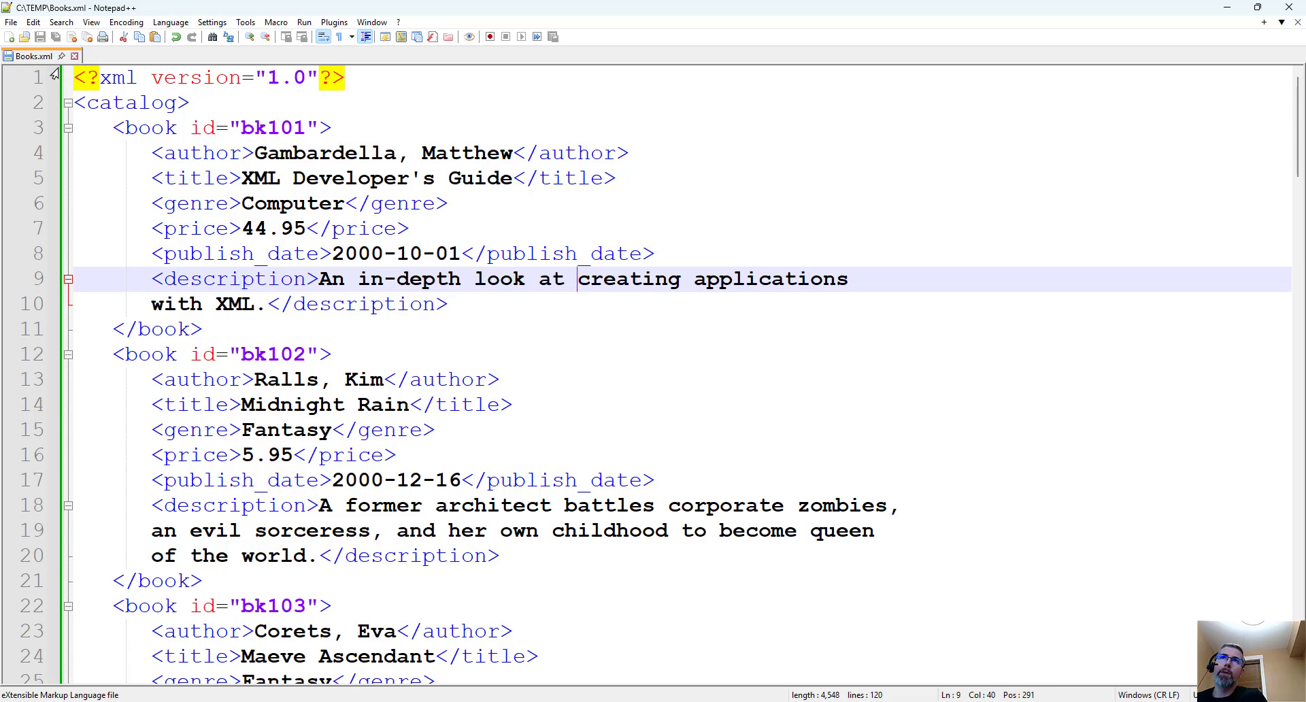
pyautogui.hotkey('ctrl', 'k')
pyautogui.hotkey('ctrl', 'z')
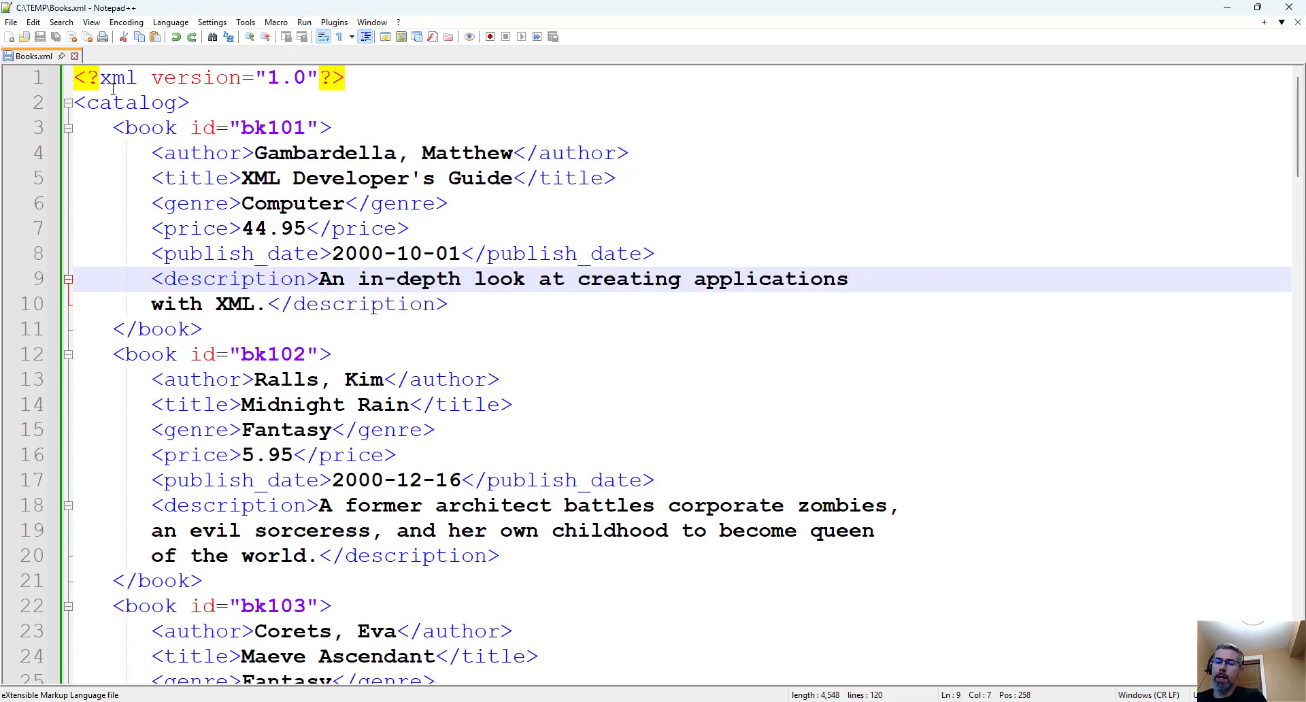
# Step: Examine the XML declaration, the catalog root, the book elements with their id attributes, and the author and title values
pyautogui.moveTo(35, 61)
pyautogui.mouseDown()
pyautogui.moveTo(127, 88)
pyautogui.moveTo(285, 82)
pyautogui.moveTo(373, 96)
pyautogui.moveTo(379, 121)
pyautogui.mouseUp()
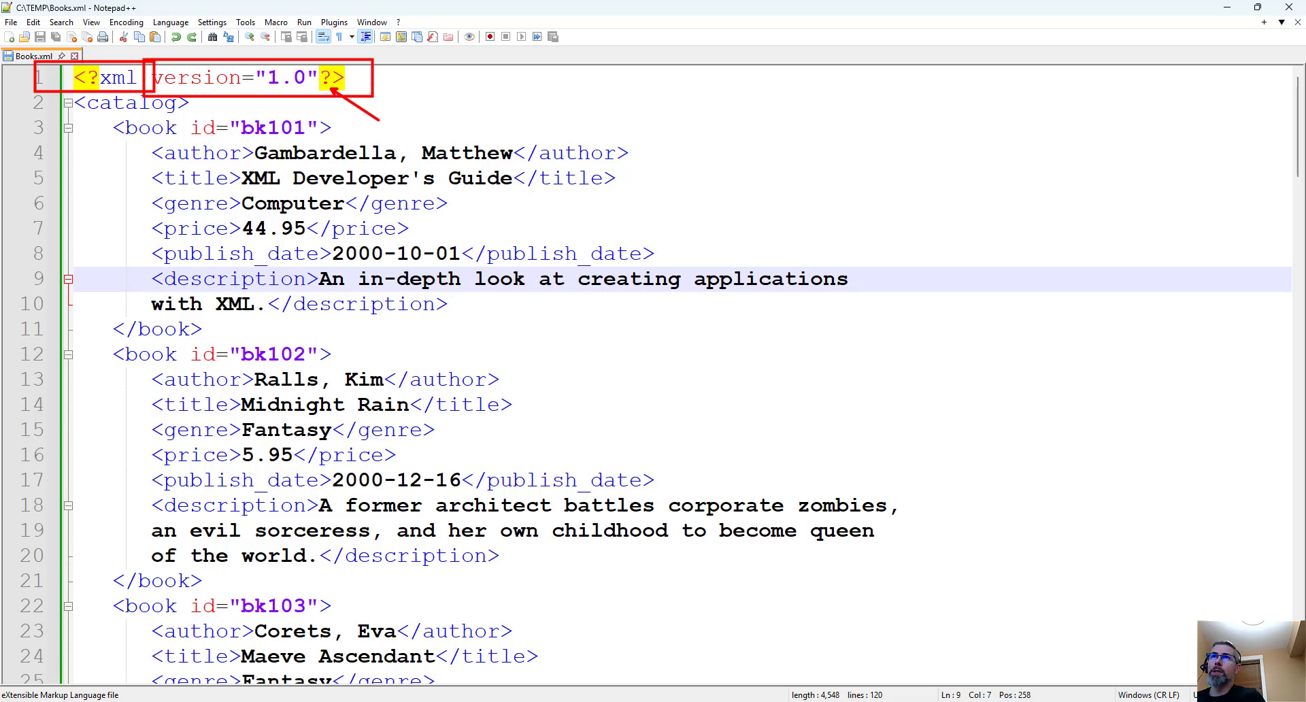
pyautogui.press('Escape')
pyautogui.click(381, 77)
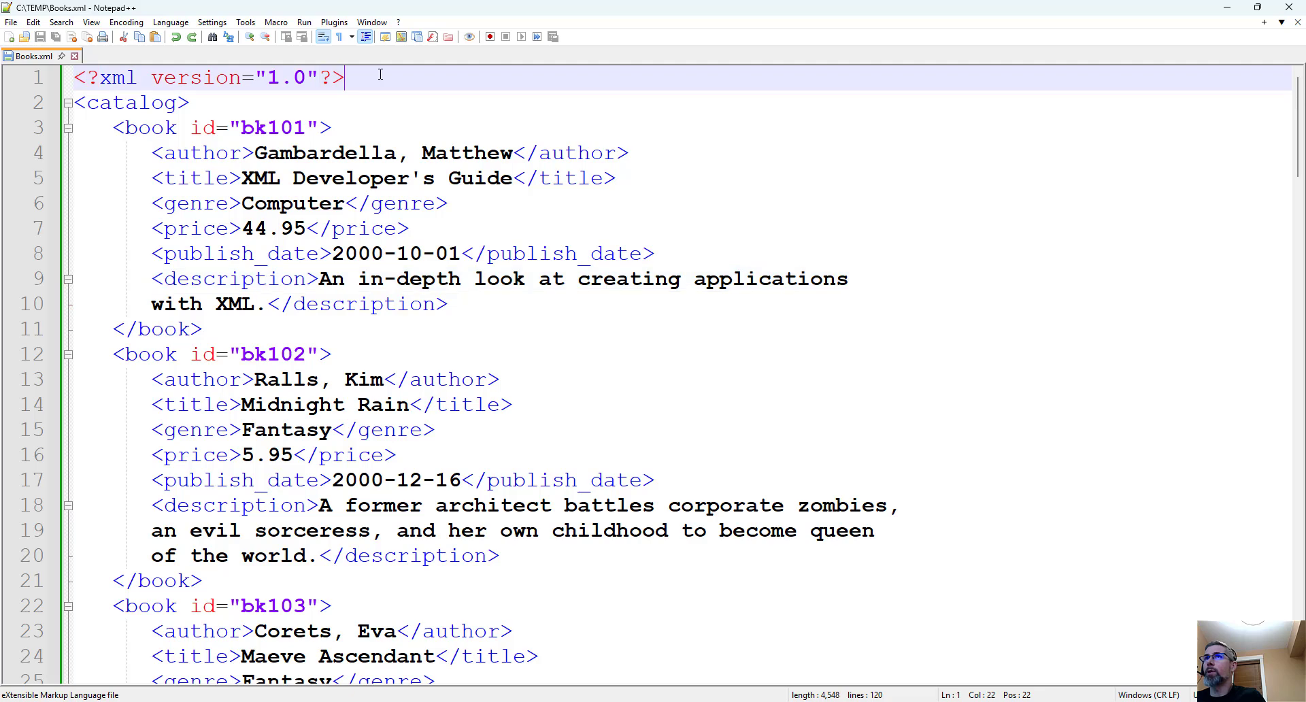
pyautogui.hotkey('shift', 'Home')
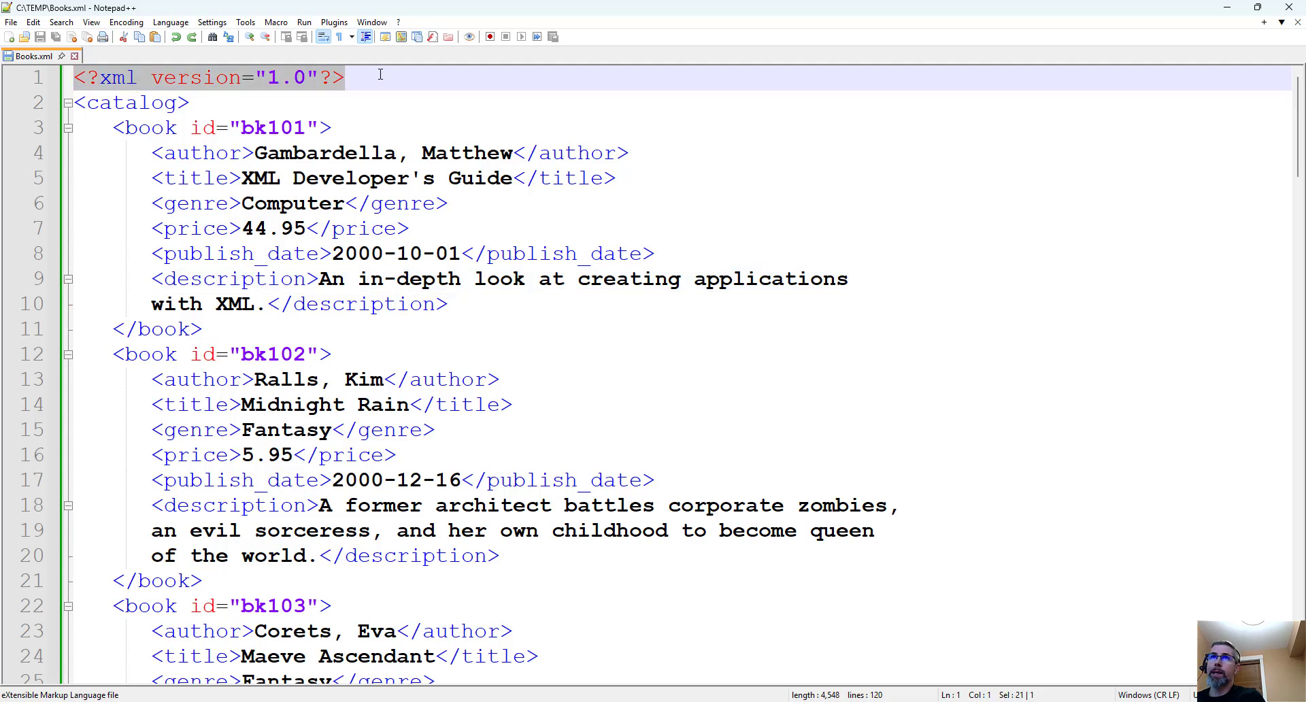
pyautogui.click(259, 109)
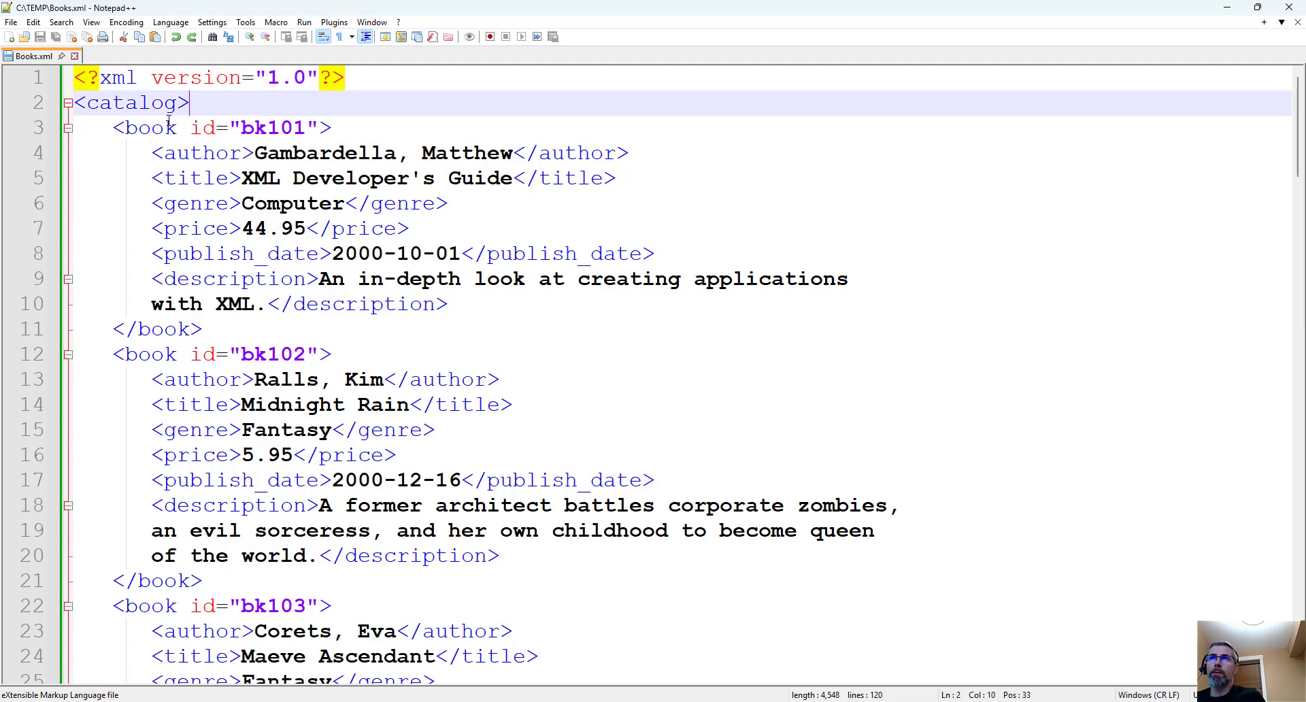
pyautogui.moveTo(47, 89); pyautogui.dragTo(205, 114)
pyautogui.moveTo(112, 119); pyautogui.dragTo(189, 140)
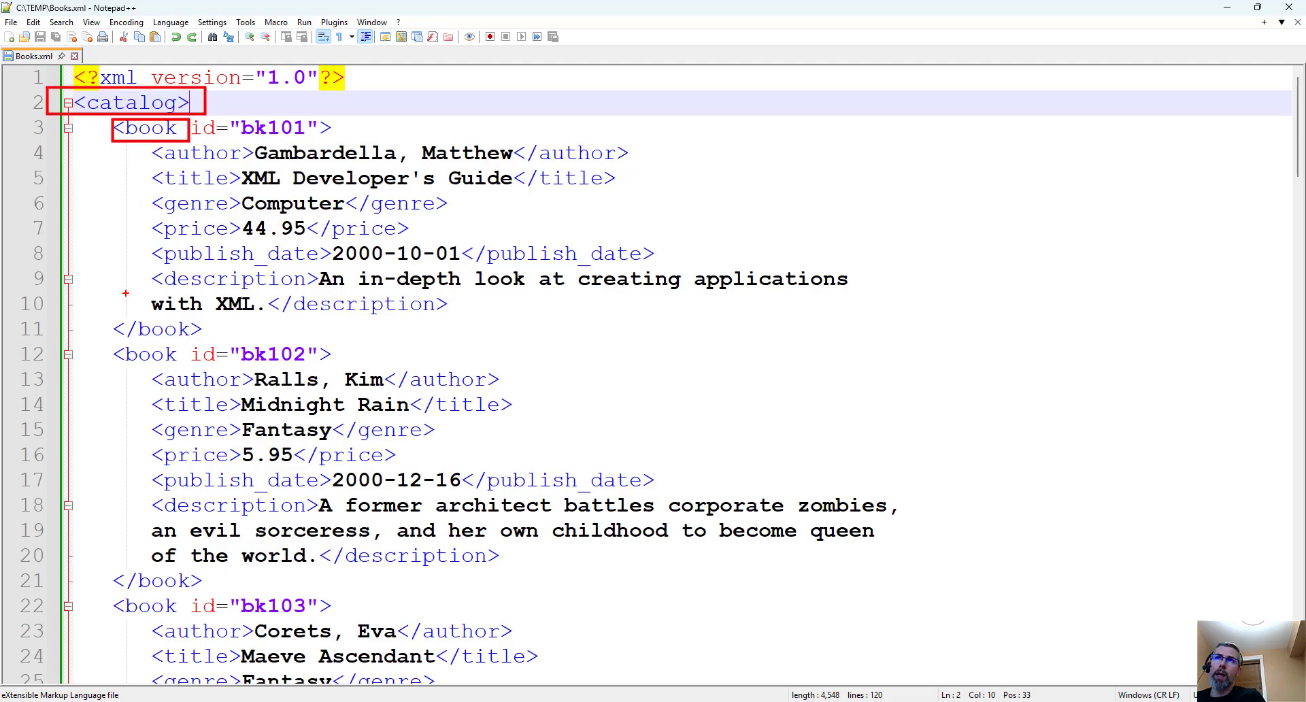
pyautogui.moveTo(111, 336); pyautogui.dragTo(187, 368)
pyautogui.moveTo(190, 108)
pyautogui.mouseDown()
pyautogui.moveTo(362, 145)
pyautogui.moveTo(423, 86)
pyautogui.mouseUp()
pyautogui.moveTo(240, 144)
pyautogui.mouseDown()
pyautogui.moveTo(520, 165)
pyautogui.moveTo(548, 118)
pyautogui.mouseUp()
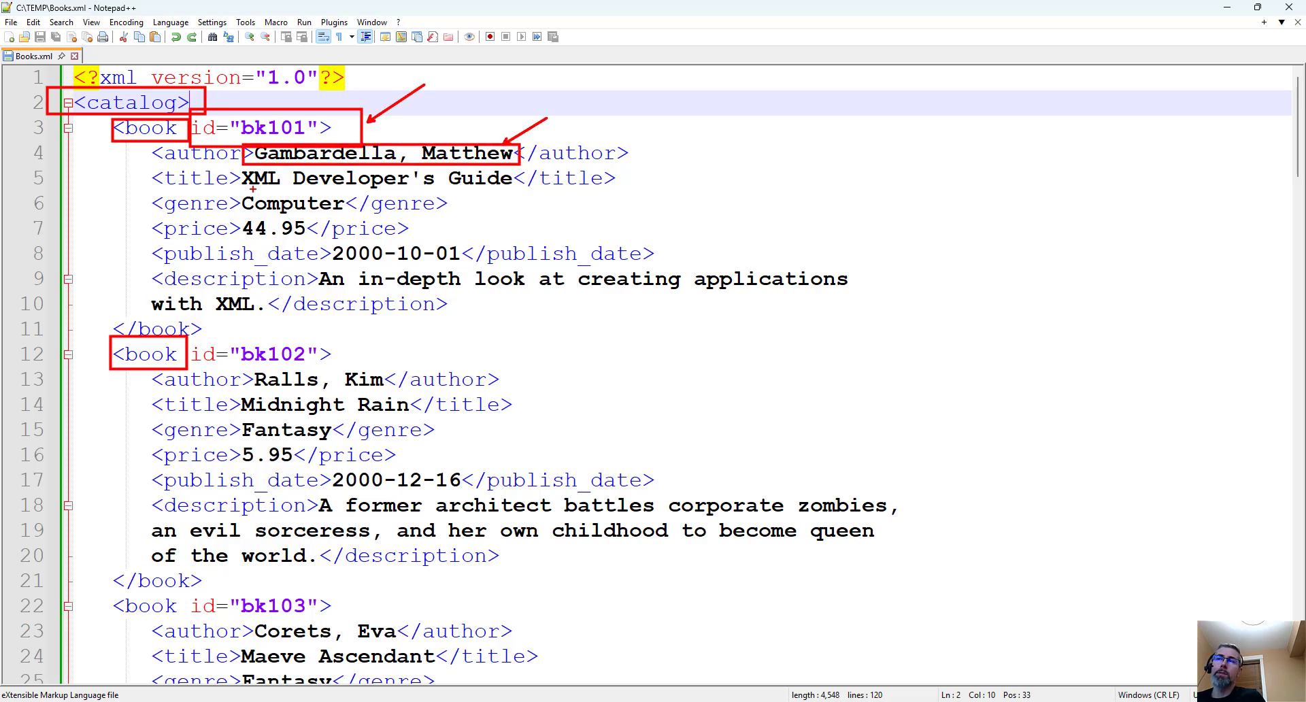
pyautogui.moveTo(242, 166)
pyautogui.mouseDown()
pyautogui.moveTo(531, 197)
pyautogui.moveTo(518, 189)
pyautogui.moveTo(589, 144)
pyautogui.mouseUp()
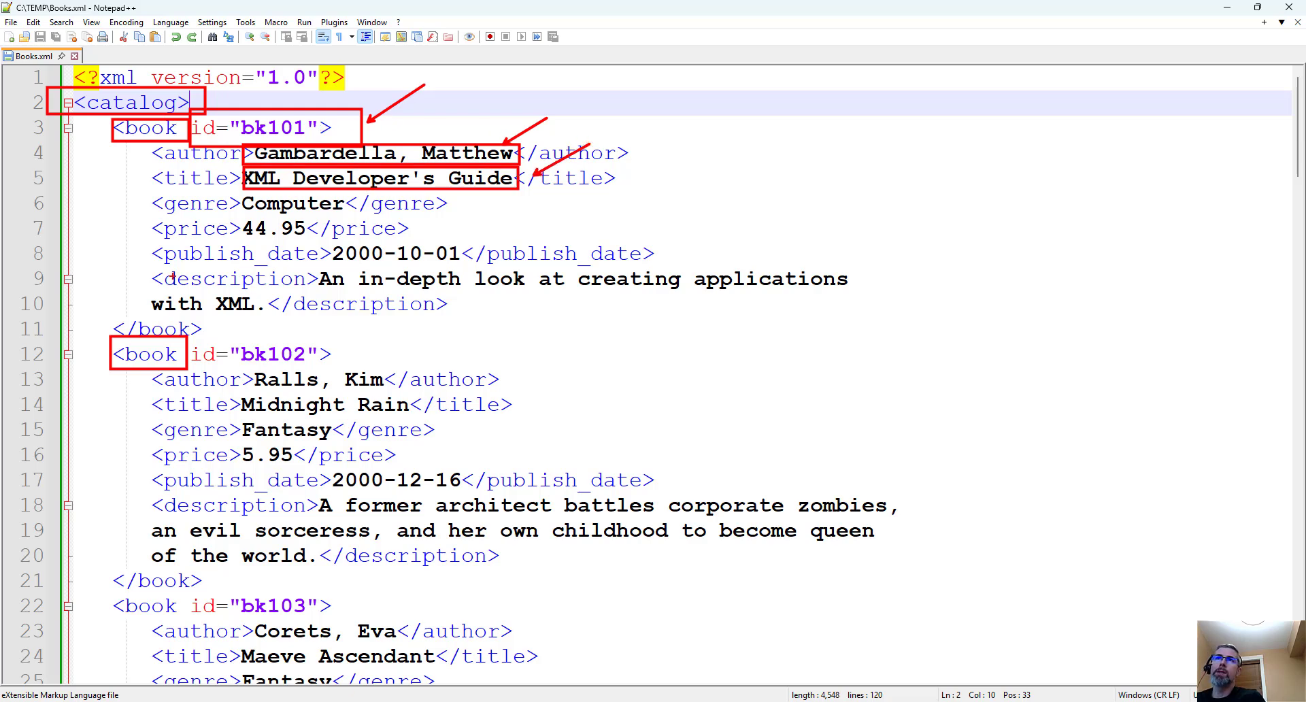
pyautogui.moveTo(106, 139); pyautogui.dragTo(116, 669)
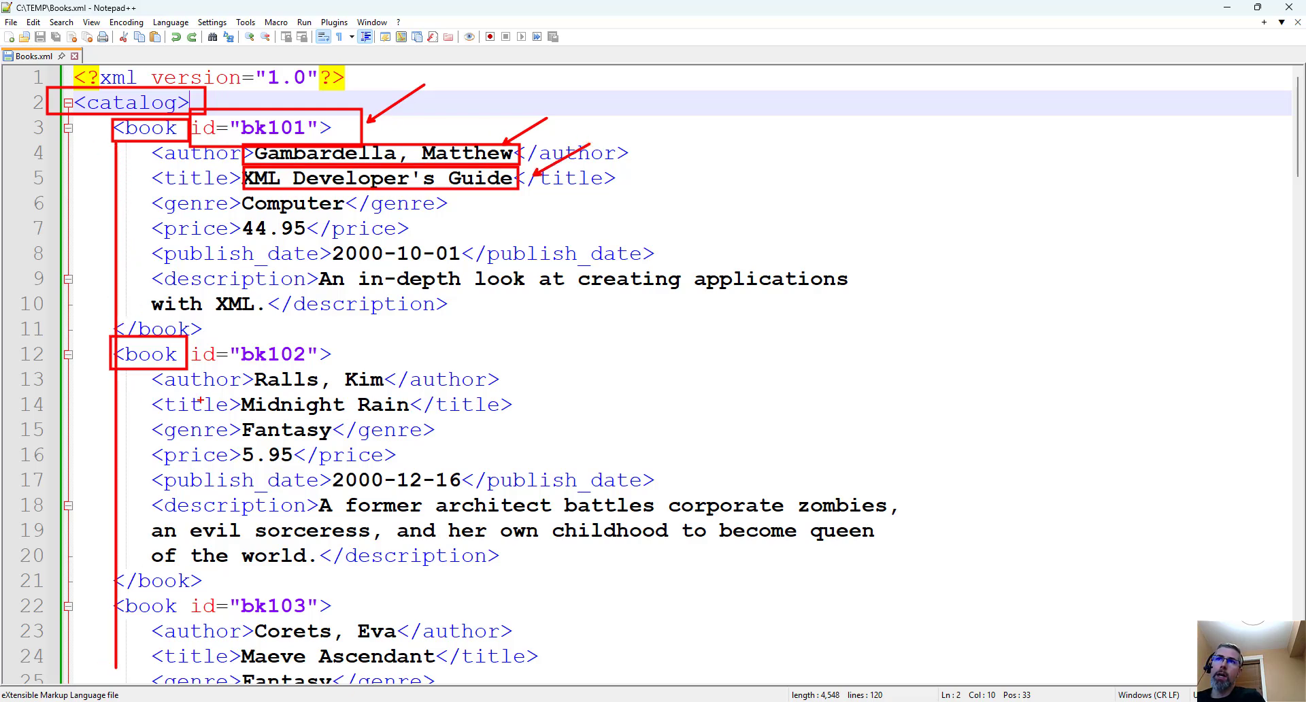
pyautogui.press('Escape')
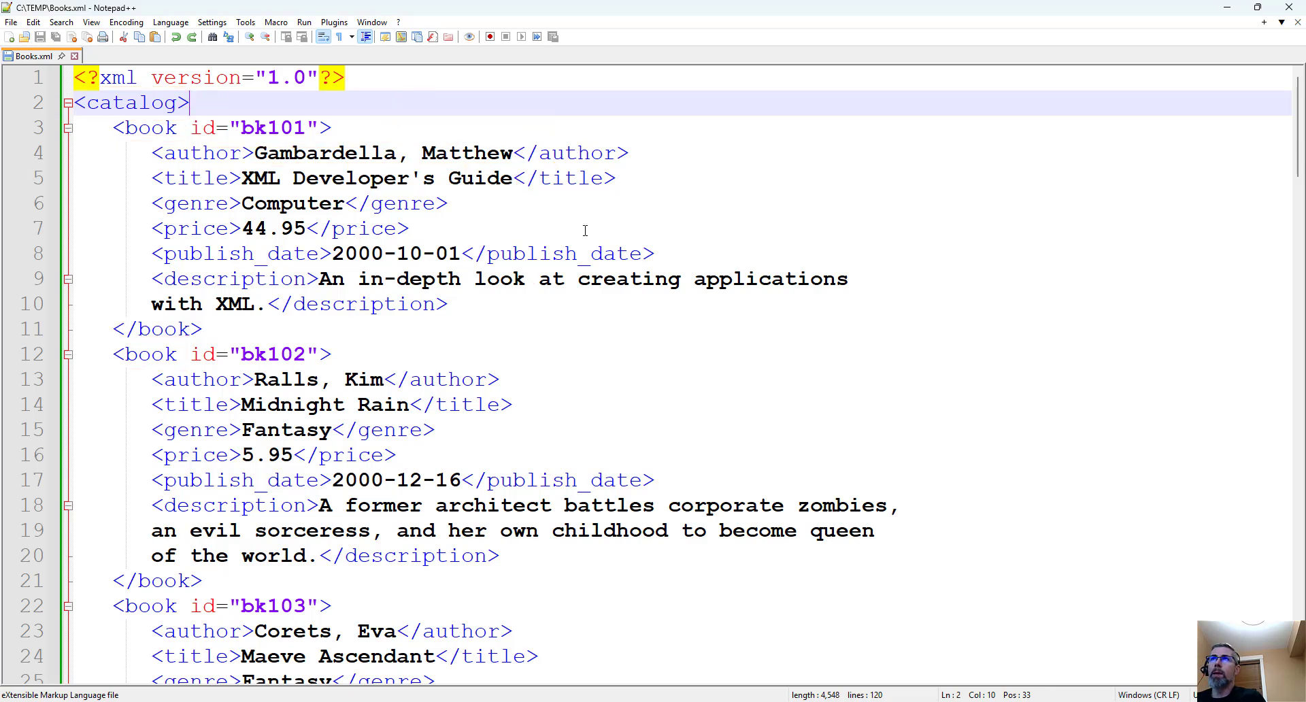
# Step: Delete the opening angle bracket of the book tag with id "bk101" on line 3
pyautogui.click(596, 244)
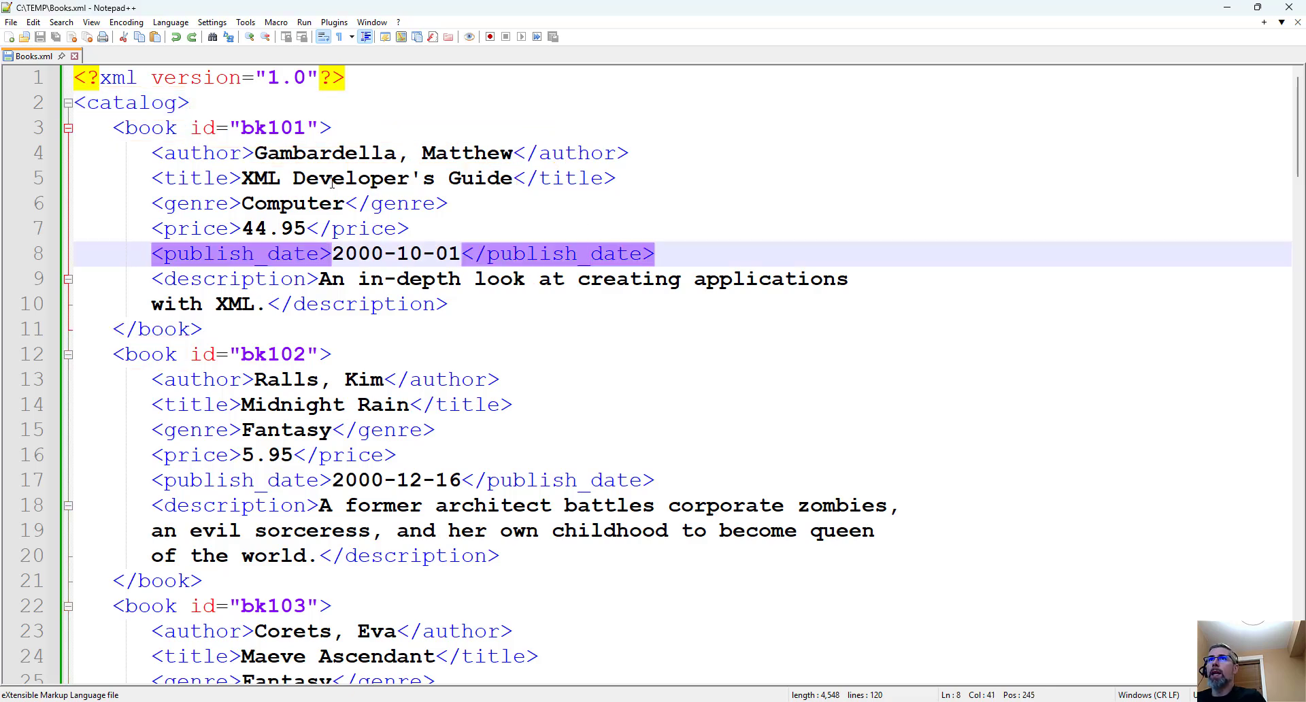
pyautogui.click(124, 130)
pyautogui.press('BackSpace')
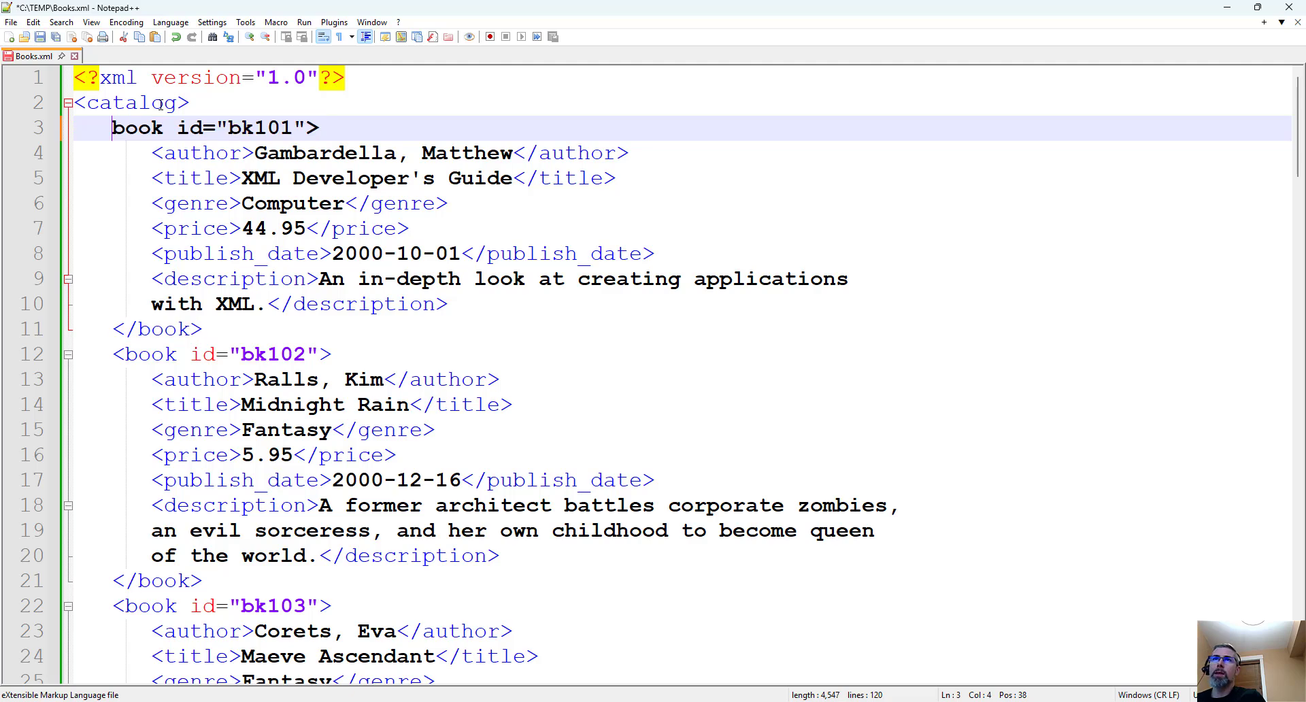
pyautogui.click(228, 304)
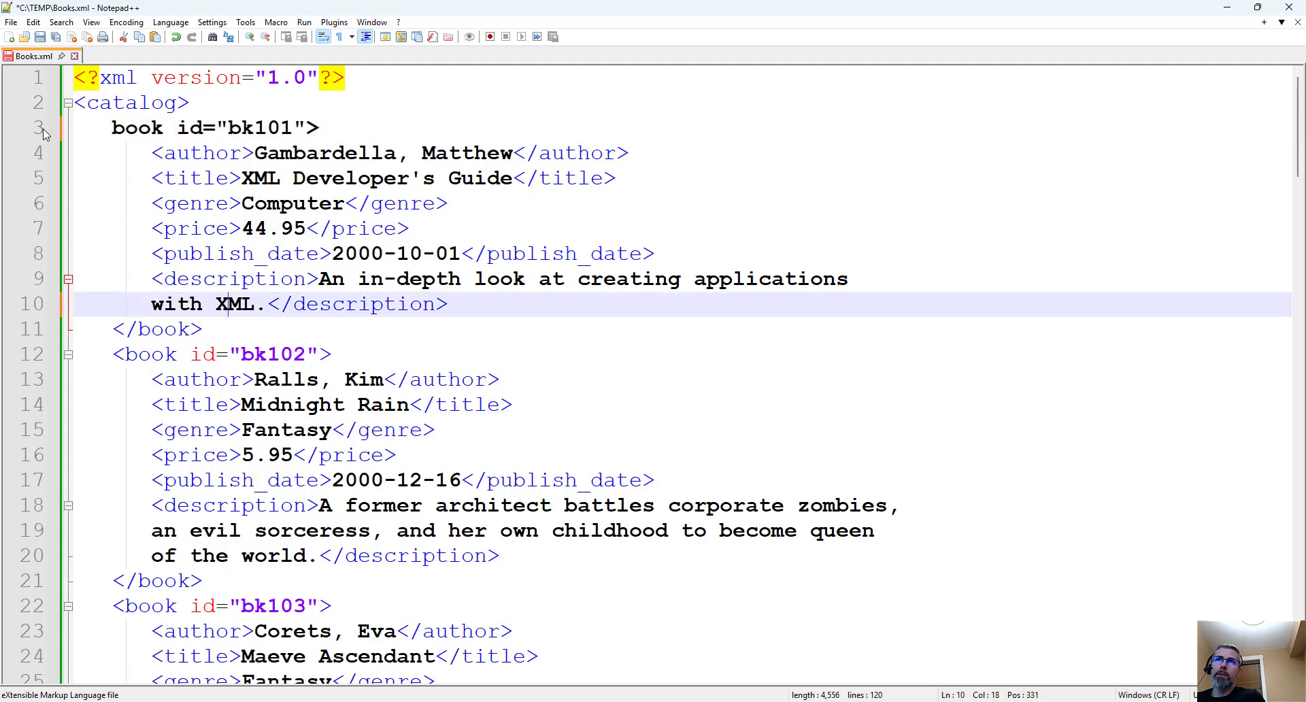
pyautogui.hotkey('ctrl', 'q')
pyautogui.hotkey('ctrl', 'w')
pyautogui.click(735, 408)
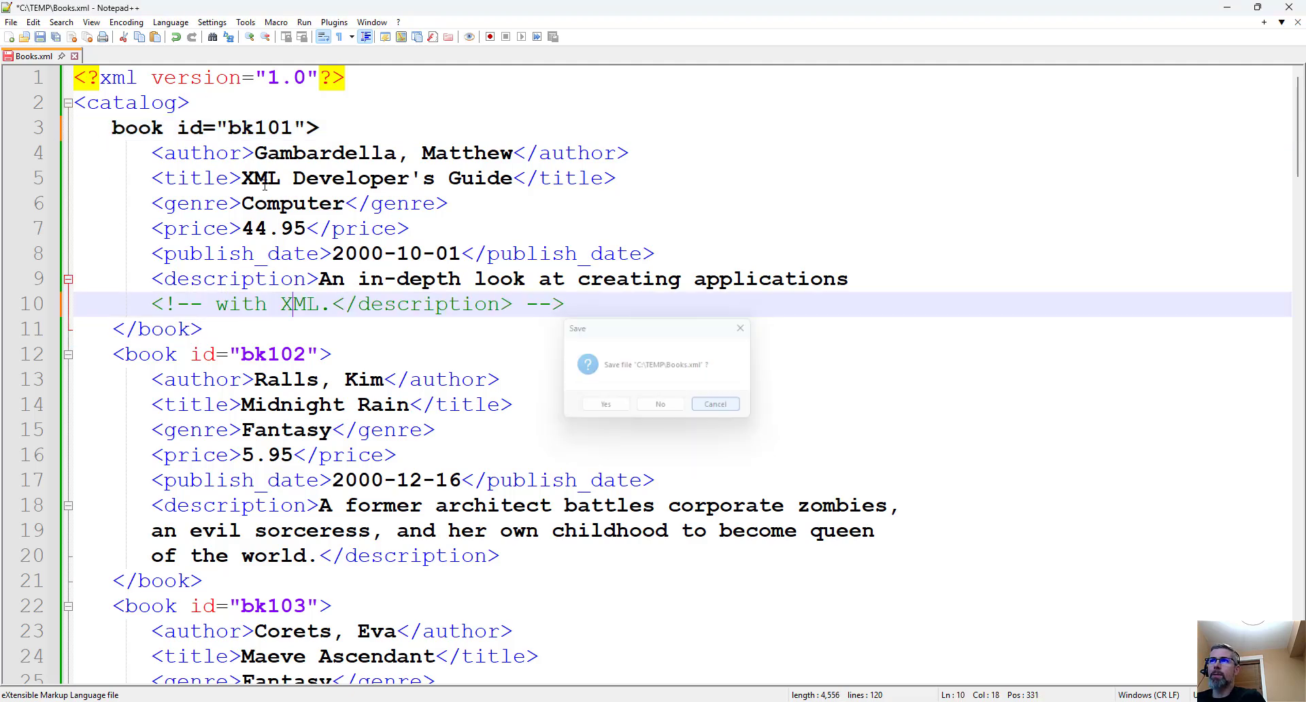
pyautogui.hotkey('ctrl', 'q')
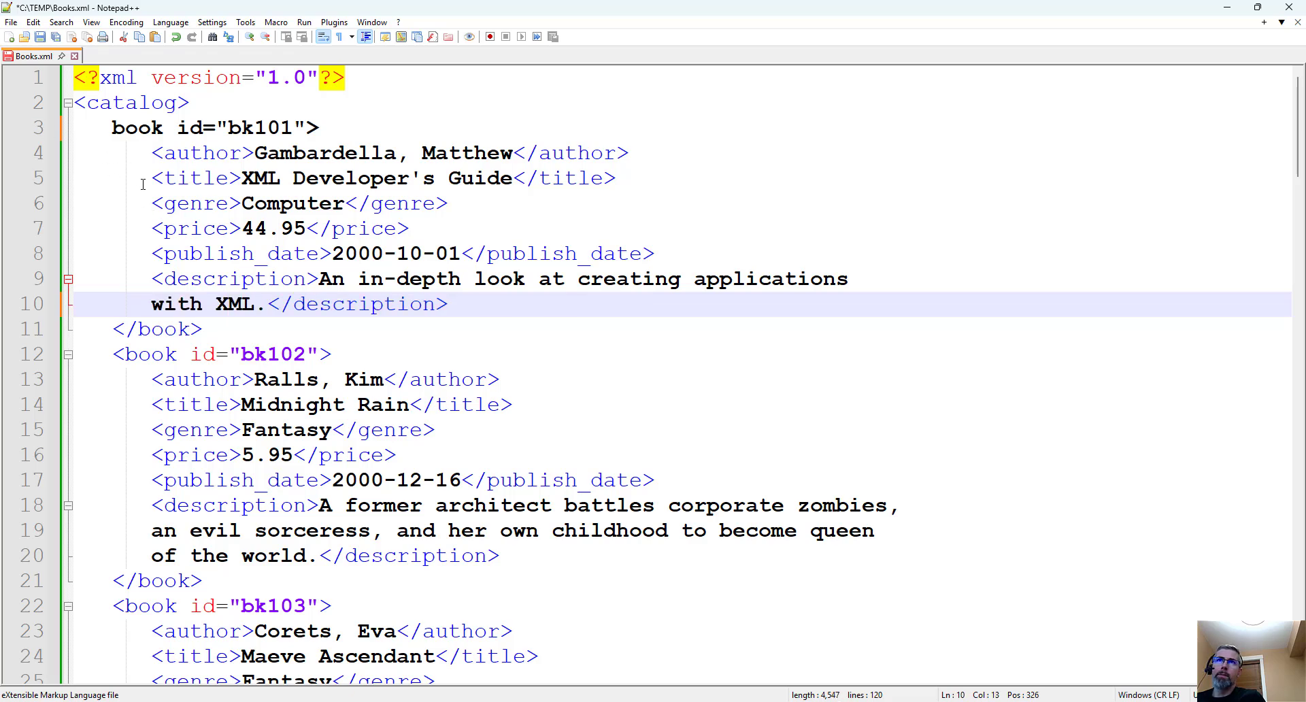
pyautogui.hotkey('ctrl', 'q')
pyautogui.hotkey('ctrl', 'Left')
pyautogui.hotkey('ctrl', 'Left')
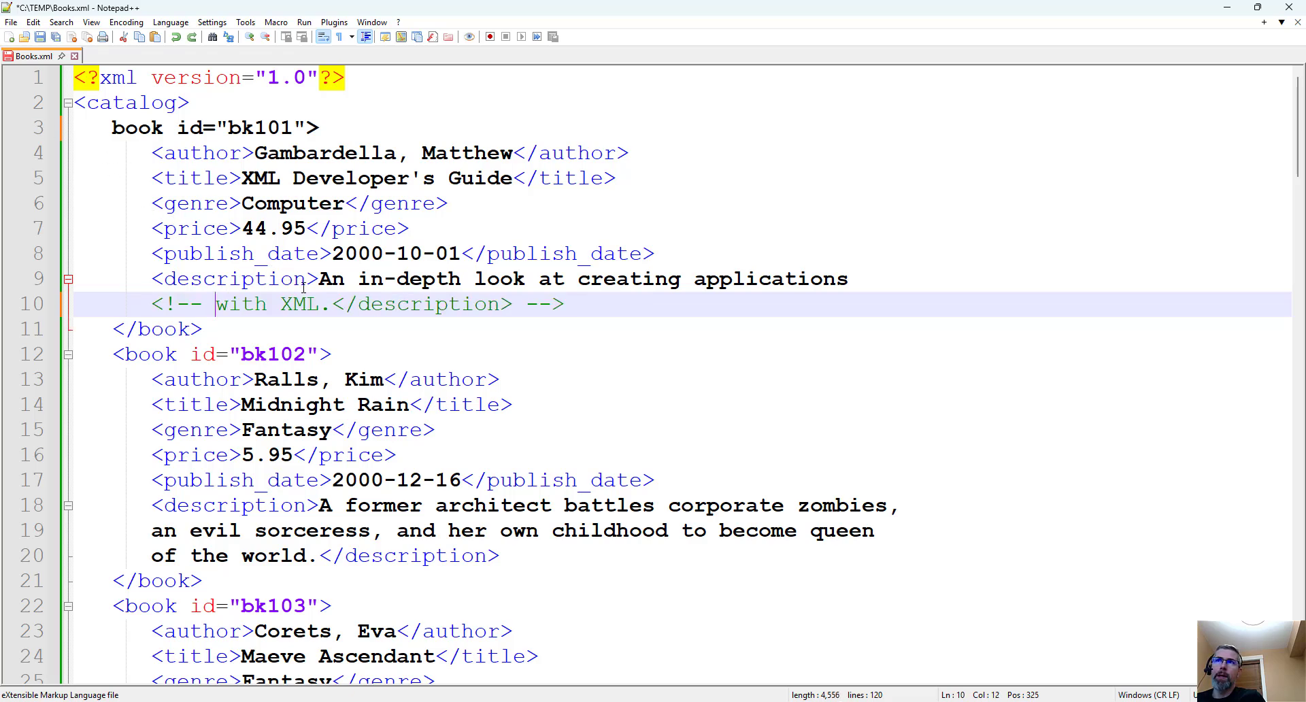
pyautogui.hotkey('ctrl', 'q')
pyautogui.click(479, 302)
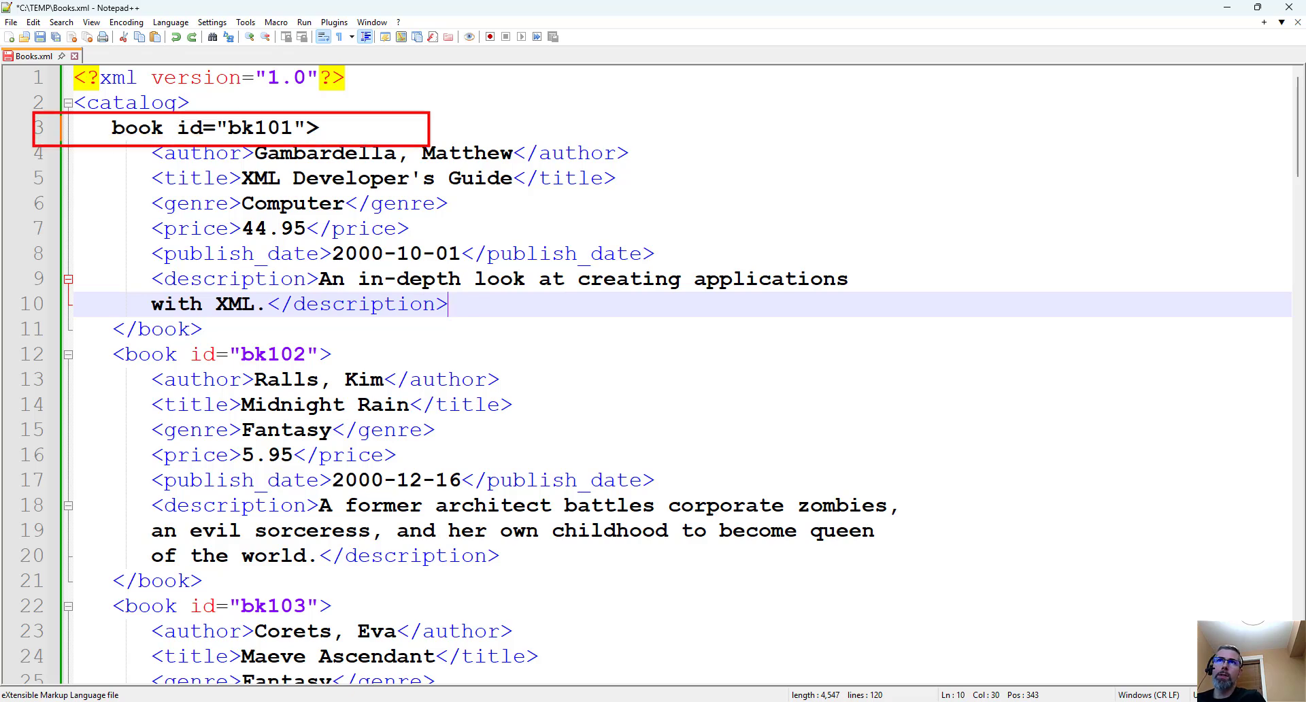
# Step: Copy the entire edited XML document and paste it into the XmlLint editor in Chrome
pyautogui.hotkey('ctrl', 'a')
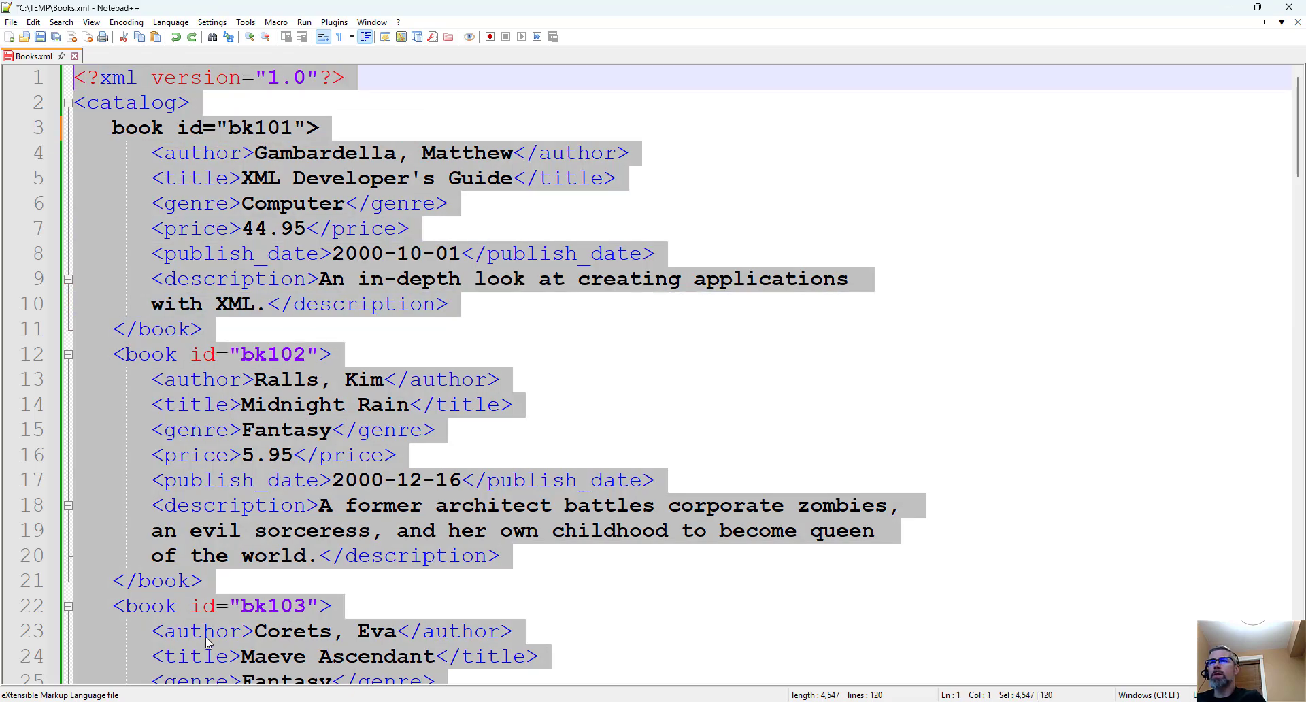
pyautogui.moveTo(231, 699)
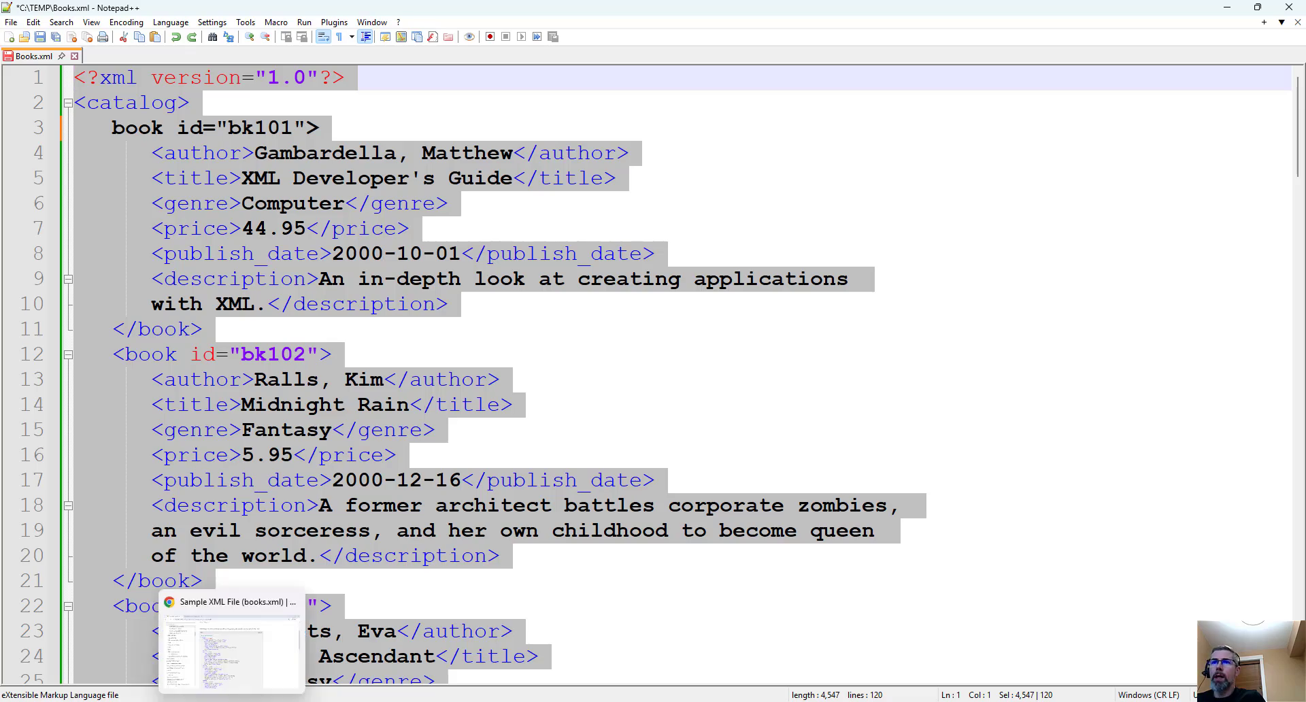
pyautogui.click(231, 646)
pyautogui.hotkey('ctrl', 'Tab')
pyautogui.hotkey('ctrl', 'v')
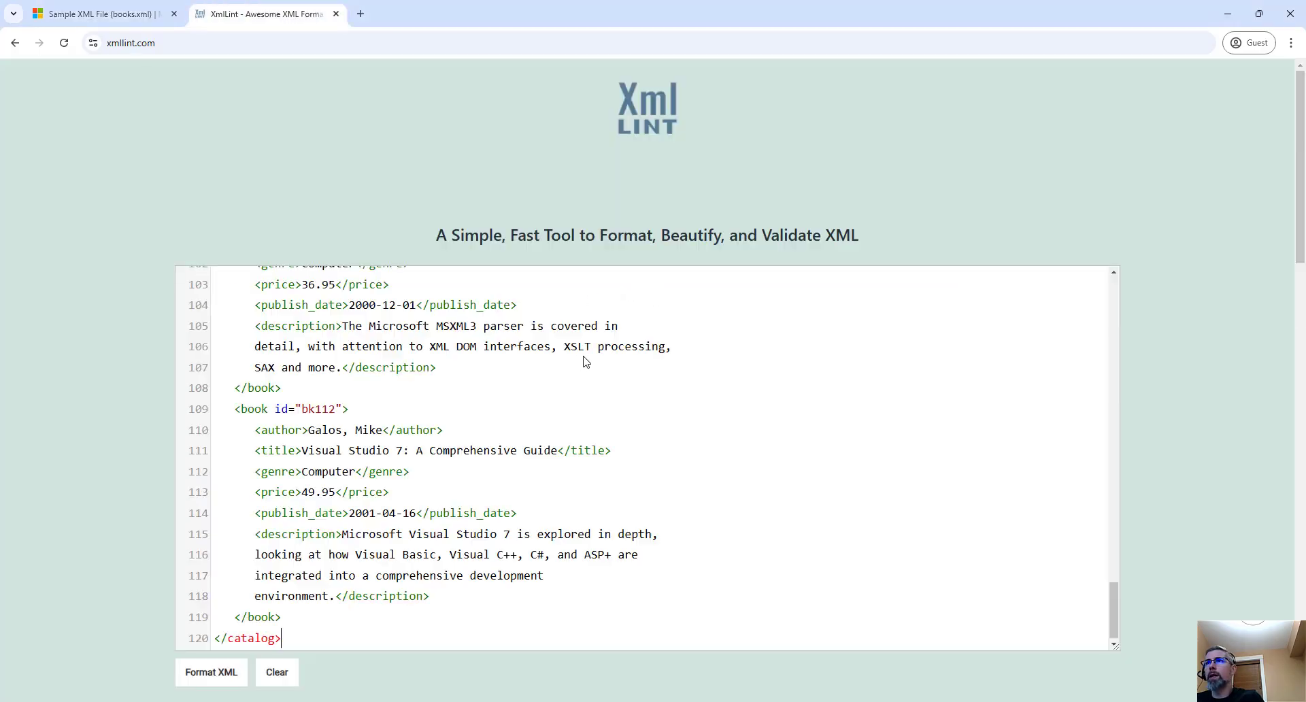
# Step: Format the pasted XML with XmlLint and read the validation result
pyautogui.click(233, 668)
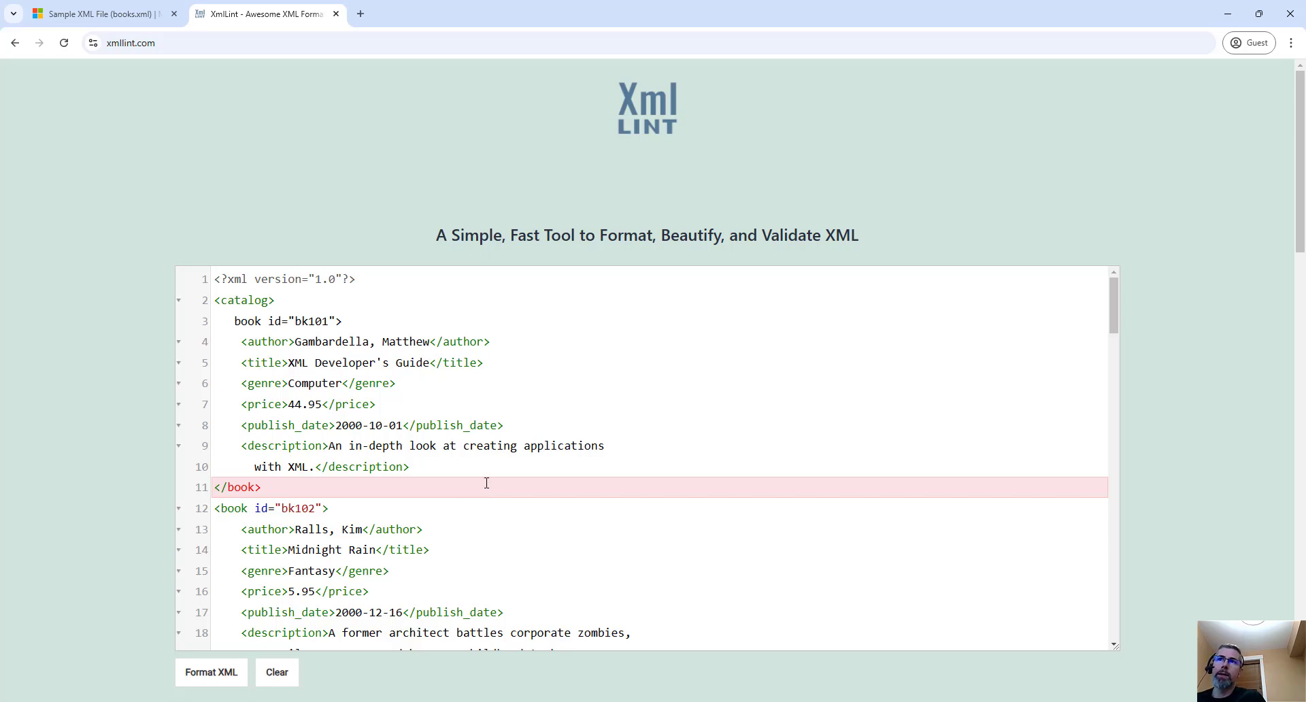
pyautogui.scroll(-3, 96, 408)
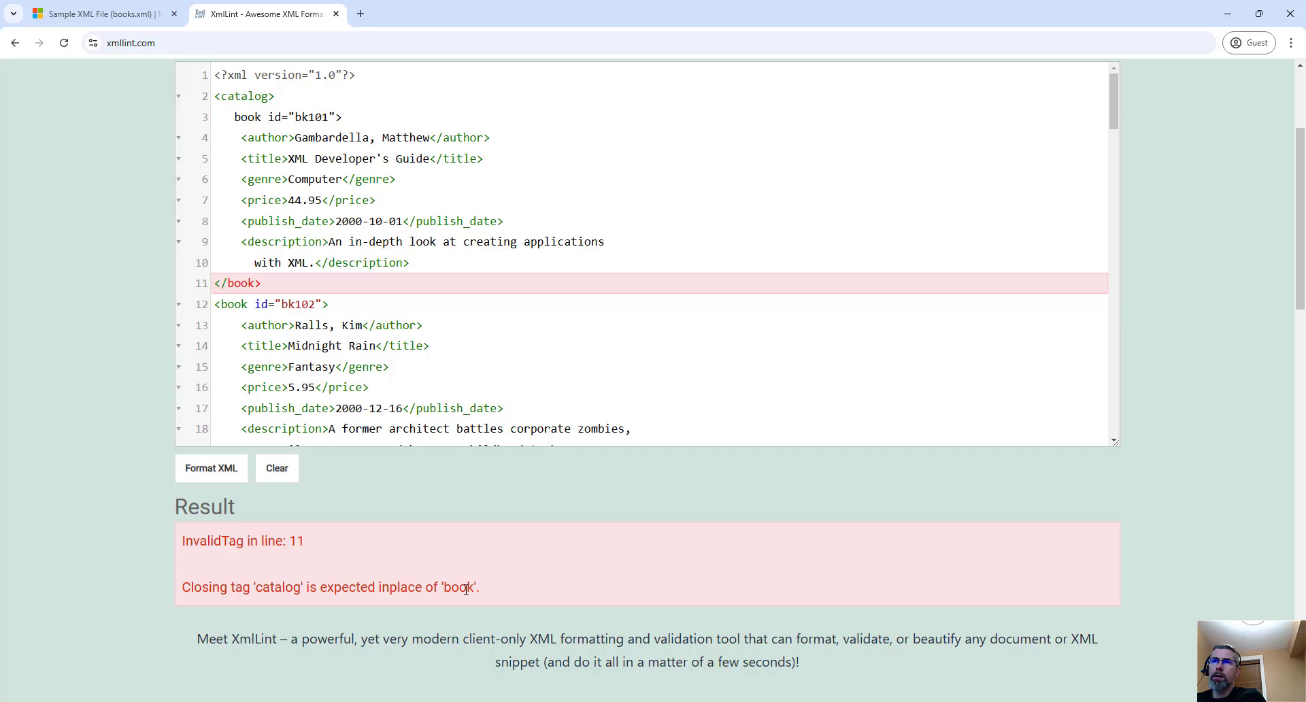
pyautogui.scroll(1, 420, 343)
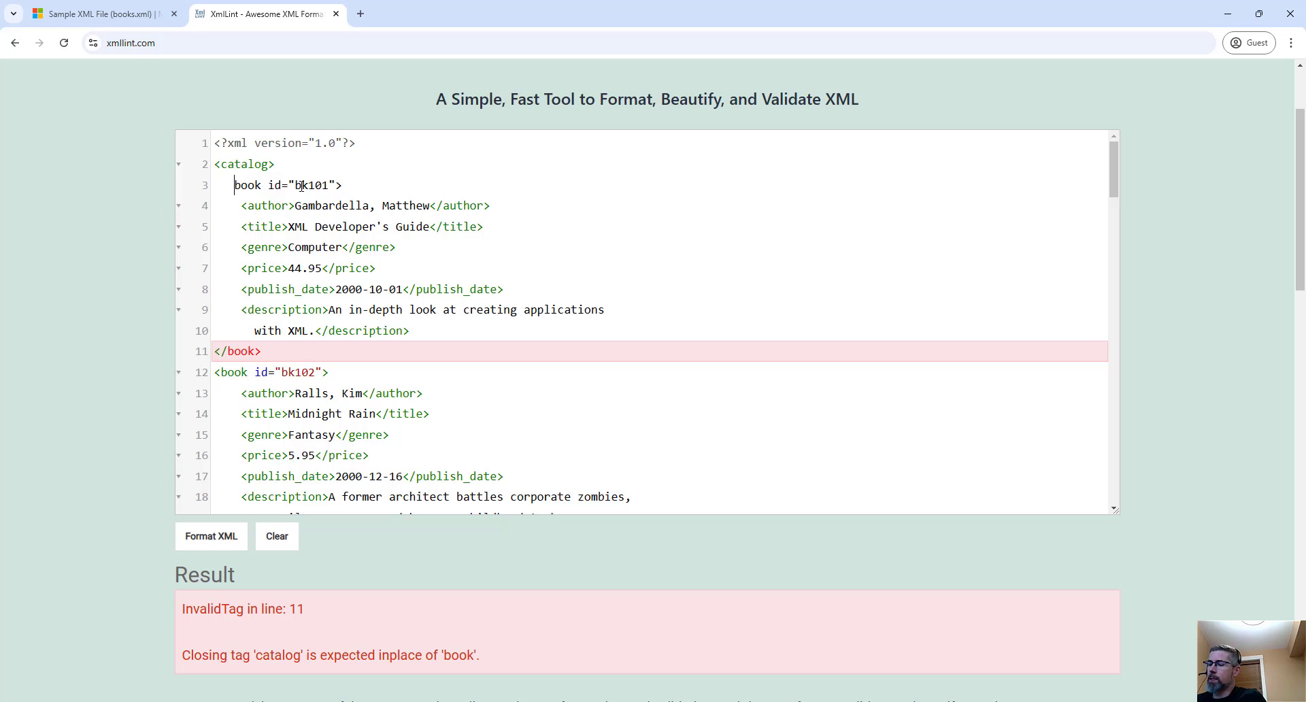
# Step: Insert the missing "<" before the book tag with id "bk101" on line 3
pyautogui.moveTo(174, 161)
pyautogui.mouseDown()
pyautogui.moveTo(295, 165)
pyautogui.moveTo(250, 174)
pyautogui.moveTo(231, 338)
pyautogui.moveTo(293, 361)
pyautogui.moveTo(347, 349)
pyautogui.moveTo(335, 359)
pyautogui.mouseUp()
pyautogui.click(338, 367)
pyautogui.press('Escape')
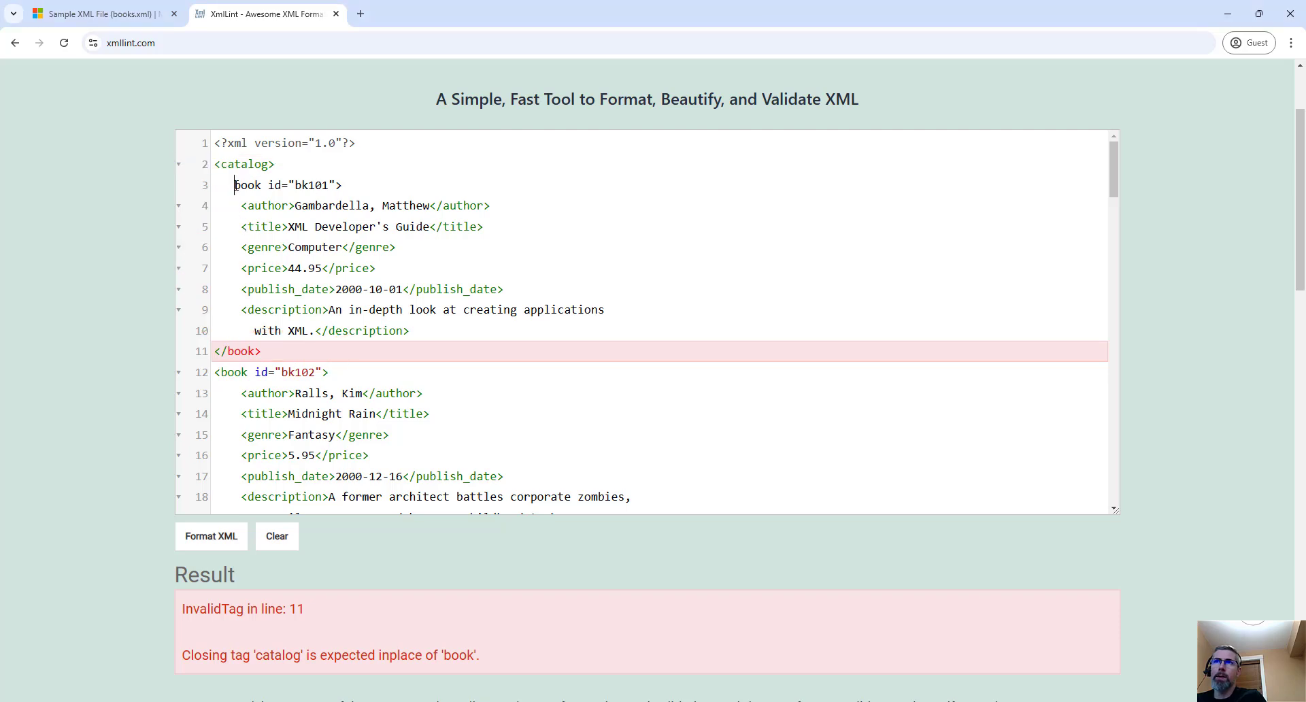
pyautogui.write('<')
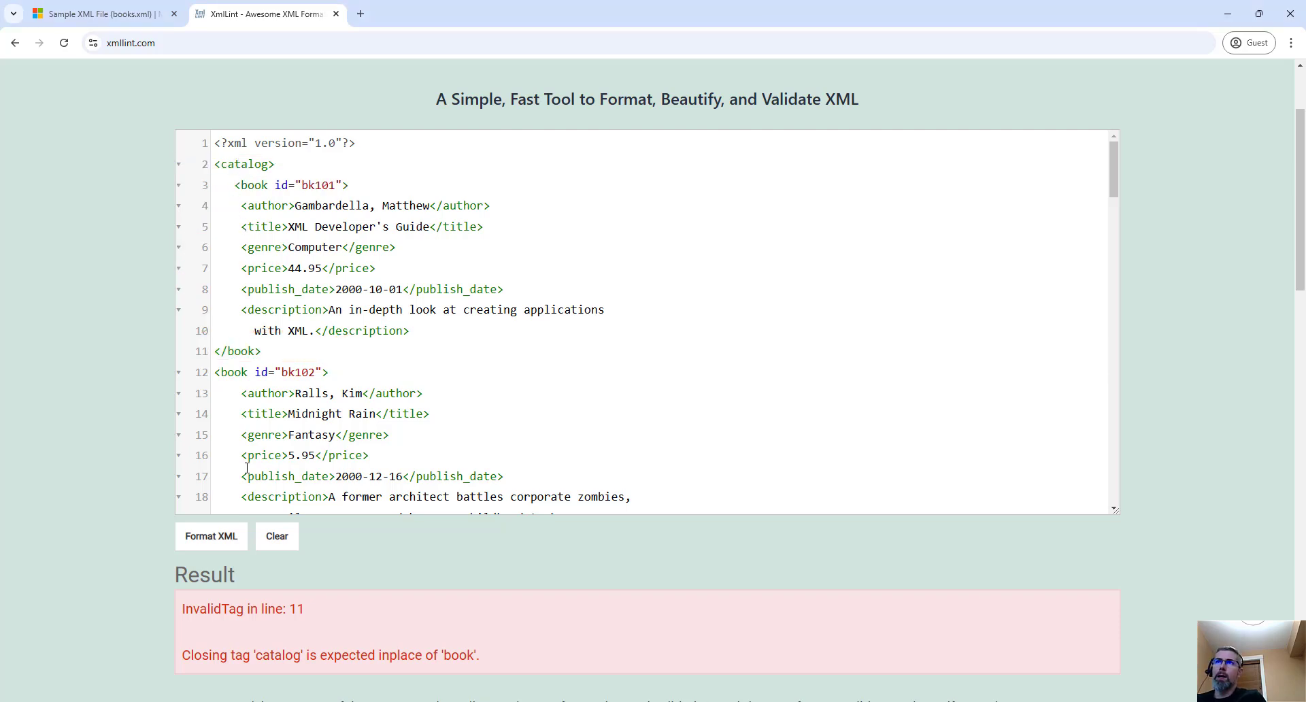
# Step: Format the repaired XML again in XmlLint to validate it
pyautogui.click(227, 537)
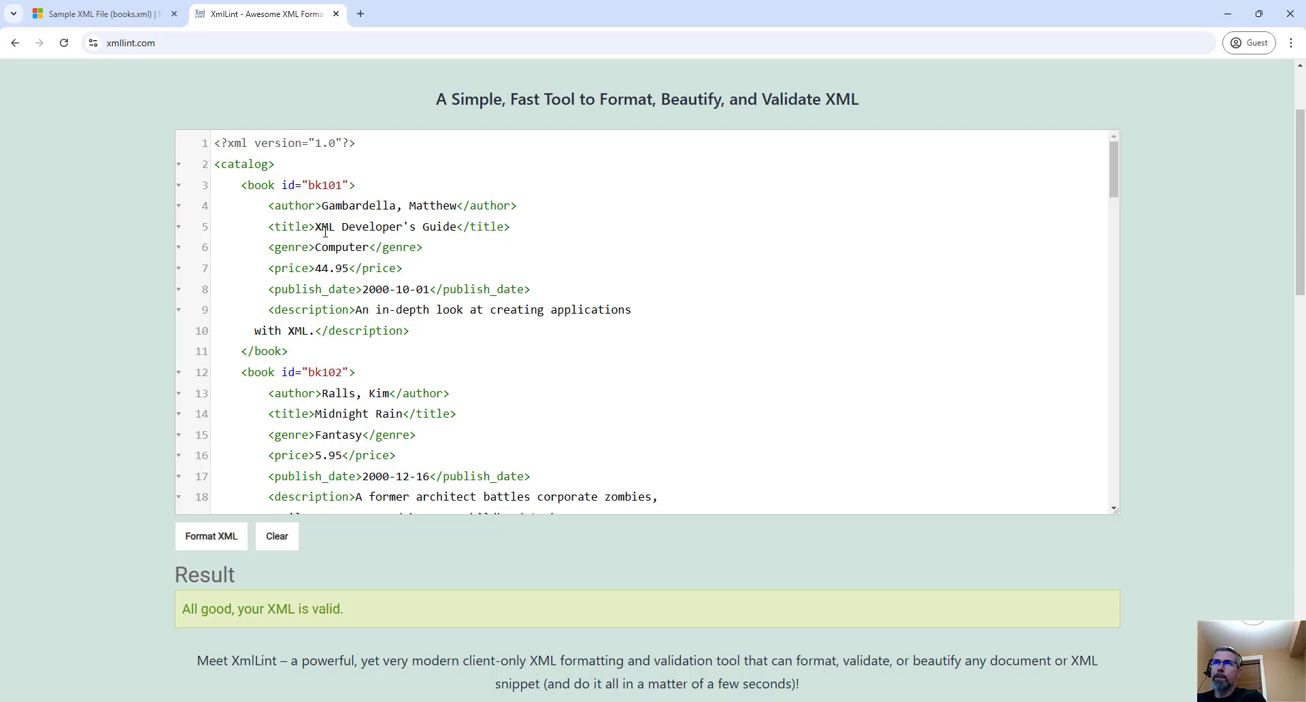
# Step: Insert an unescaped "&" after "Comp" in the genre on line 6 and revalidate the XML
pyautogui.click(501, 313)
pyautogui.click(342, 246)
pyautogui.write('&')
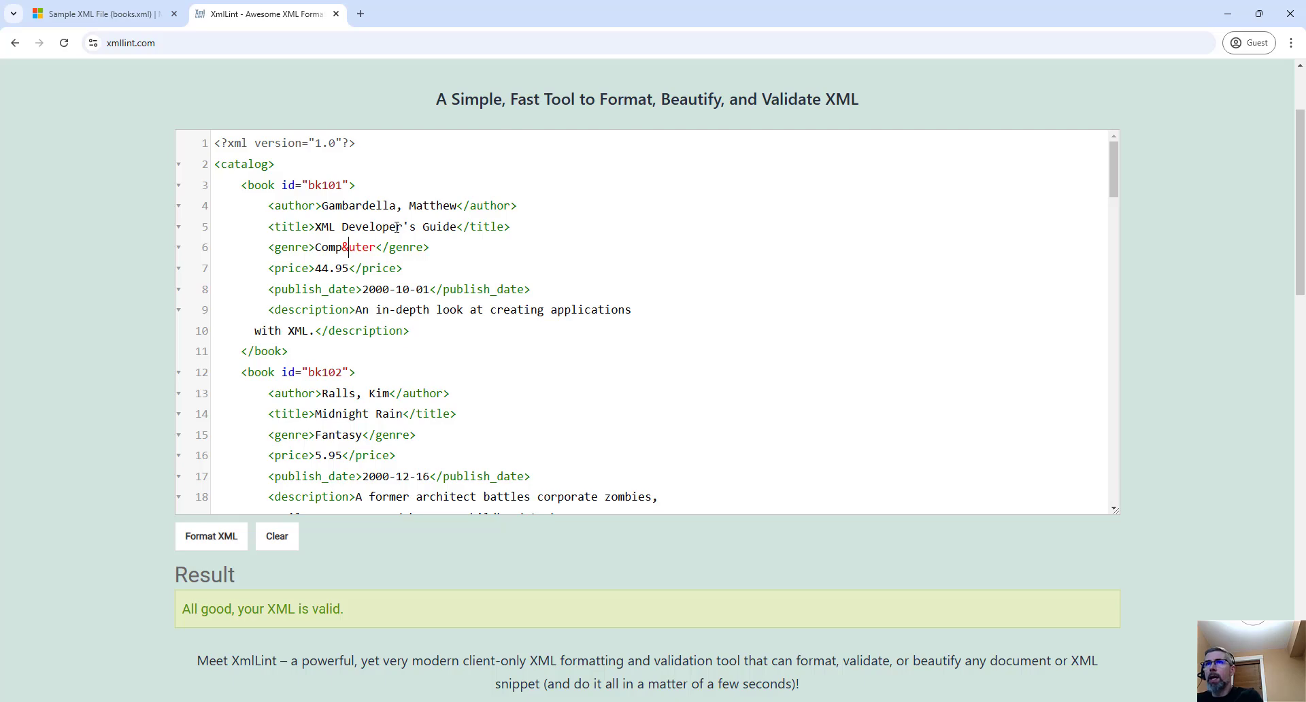
pyautogui.click(212, 536)
# Step: Complete the stray ampersand on line 6 as the entity "&amp;" and validate the XML again
pyautogui.click(352, 248)
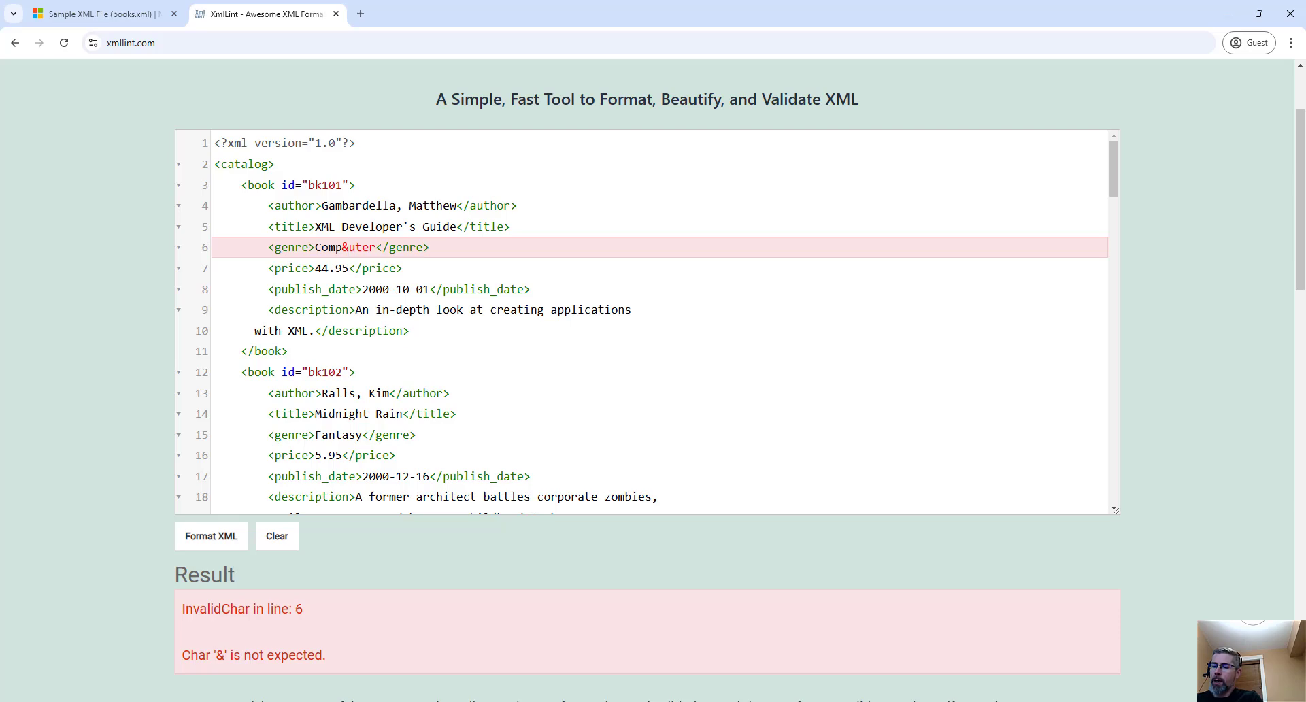
pyautogui.write('amp;')
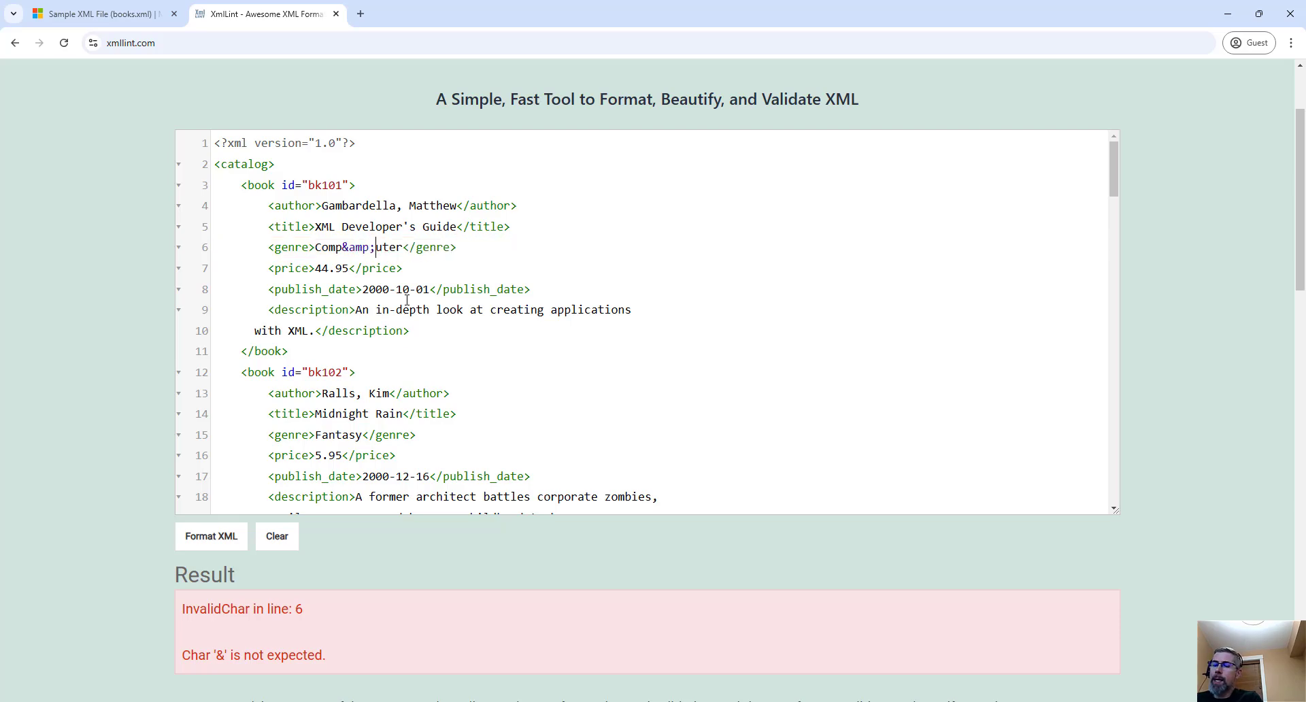
pyautogui.click(218, 537)
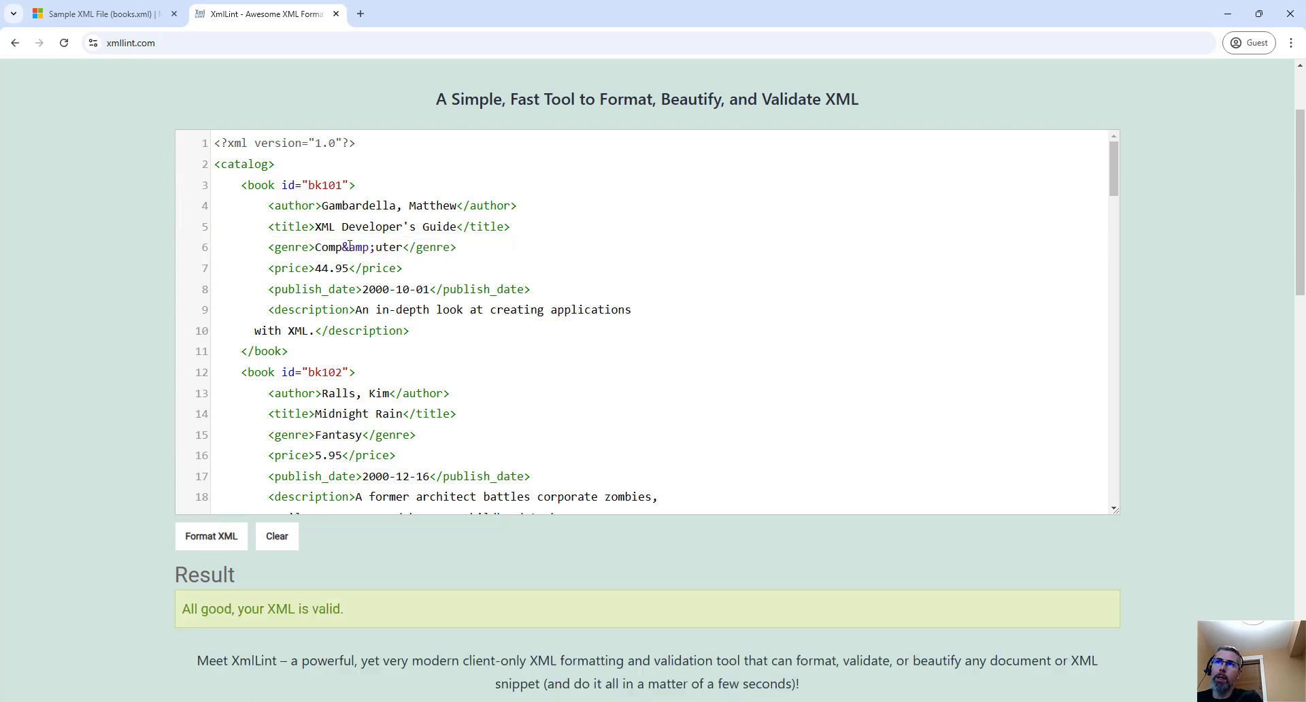
pyautogui.moveTo(334, 236); pyautogui.dragTo(421, 281)
pyautogui.press('Escape')
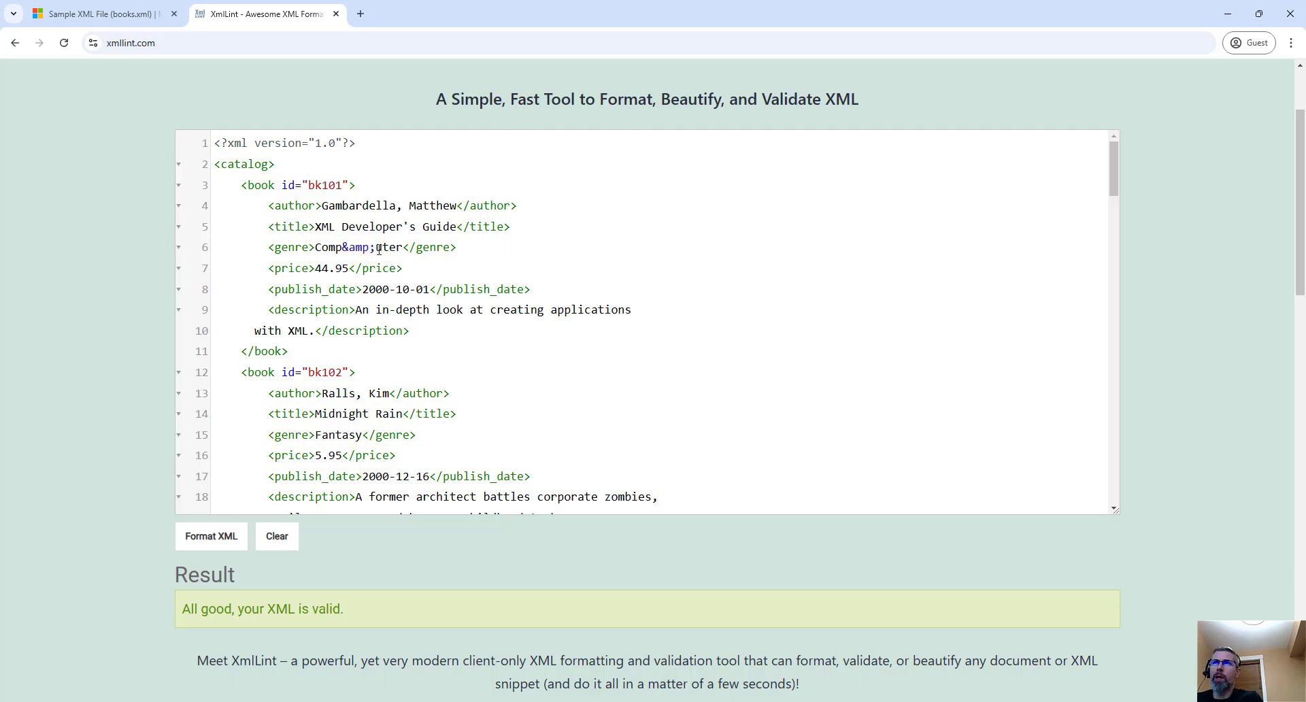
# Step: Delete the "&amp;" entity from the genre on line 6 so it reads "Computer"
pyautogui.click(378, 248)
pyautogui.write('==')
pyautogui.press('BackSpace')
pyautogui.press('BackSpace')
pyautogui.press('BackSpace')
pyautogui.press('BackSpace')
pyautogui.press('BackSpace')
pyautogui.press('BackSpace')
pyautogui.press('BackSpace')
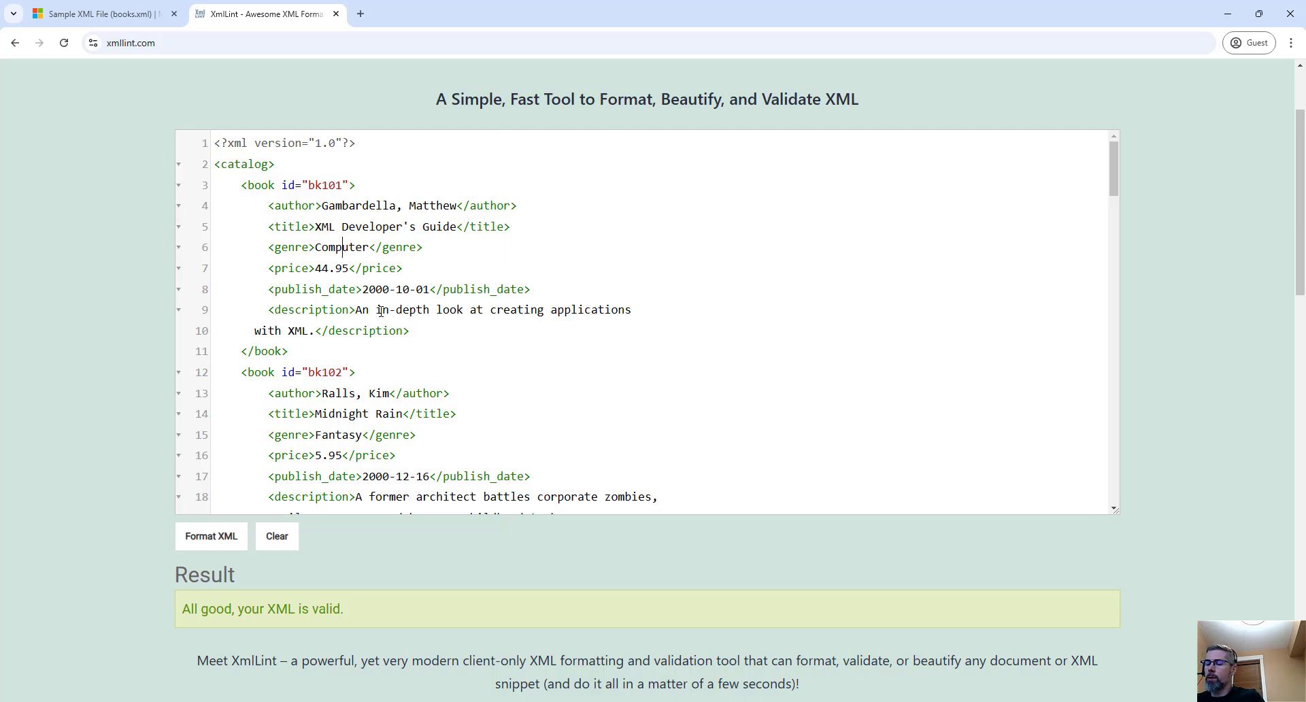
# Step: Insert a literal "<" within "Computer" on line 6 and replace it with the entity "&lt;"
pyautogui.write('<u')
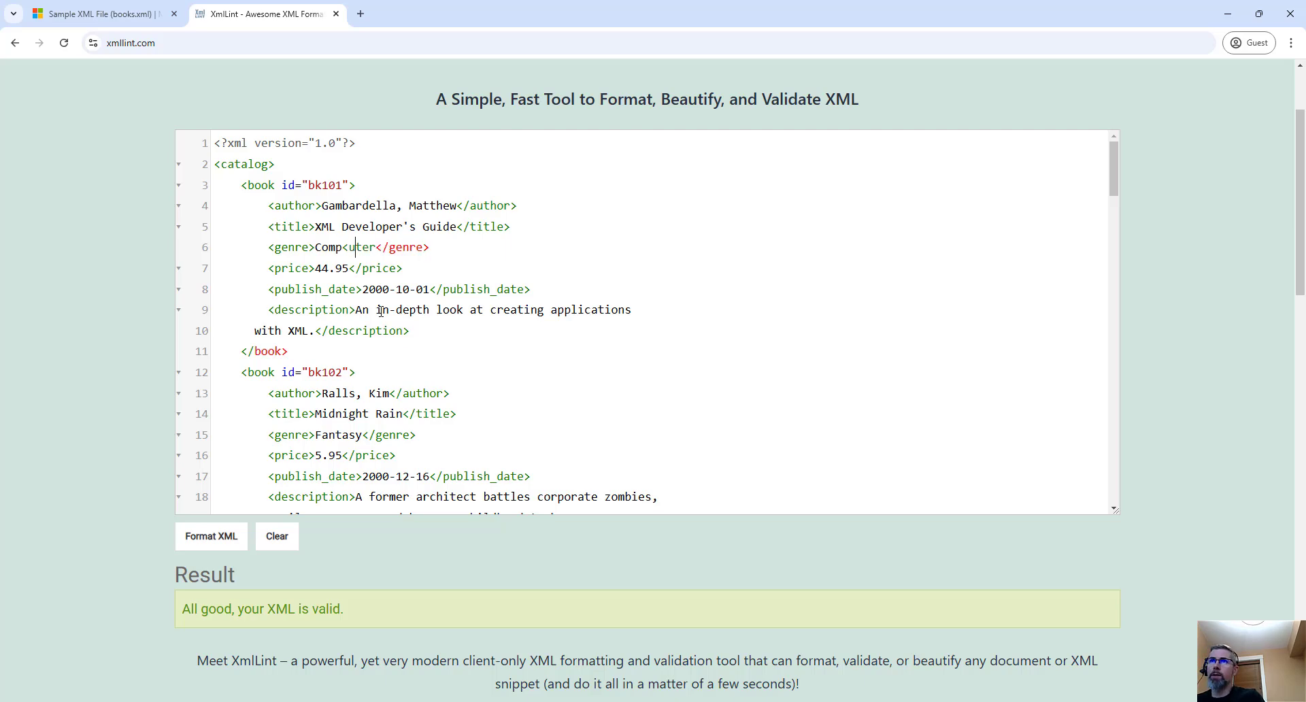
pyautogui.write('>')
pyautogui.press('BackSpace')
pyautogui.press('BackSpace')
pyautogui.write('&lt;')
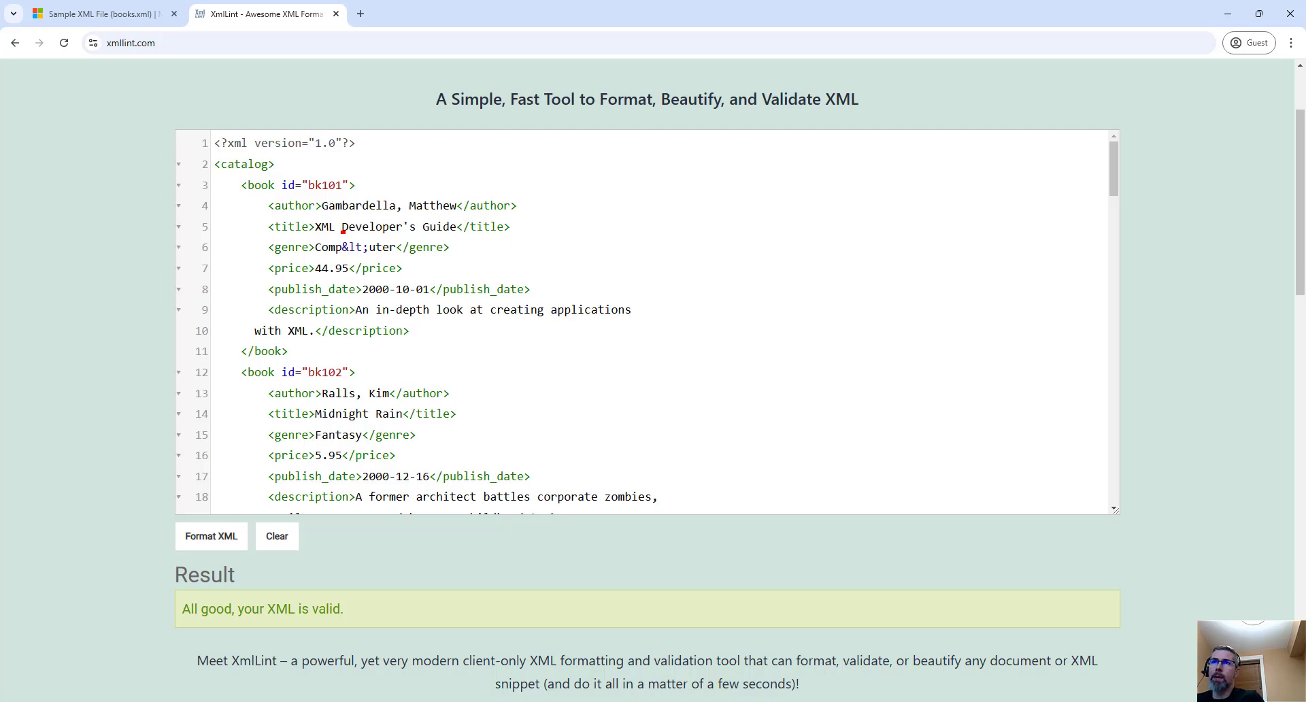
# Step: Remove the "&lt;" entity to restore "Computer" on line 6 and validate the XML
pyautogui.press('BackSpace')
pyautogui.press('BackSpace')
pyautogui.press('BackSpace')
pyautogui.press('BackSpace')
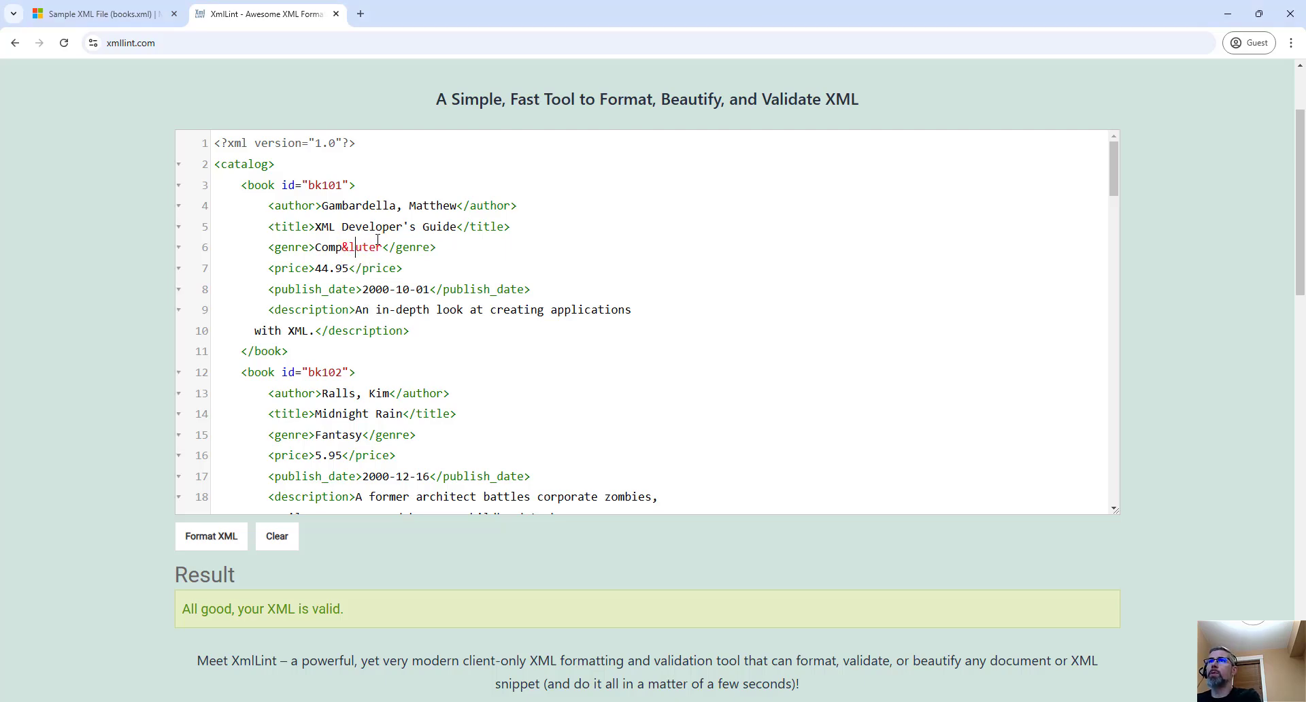
pyautogui.click(229, 546)
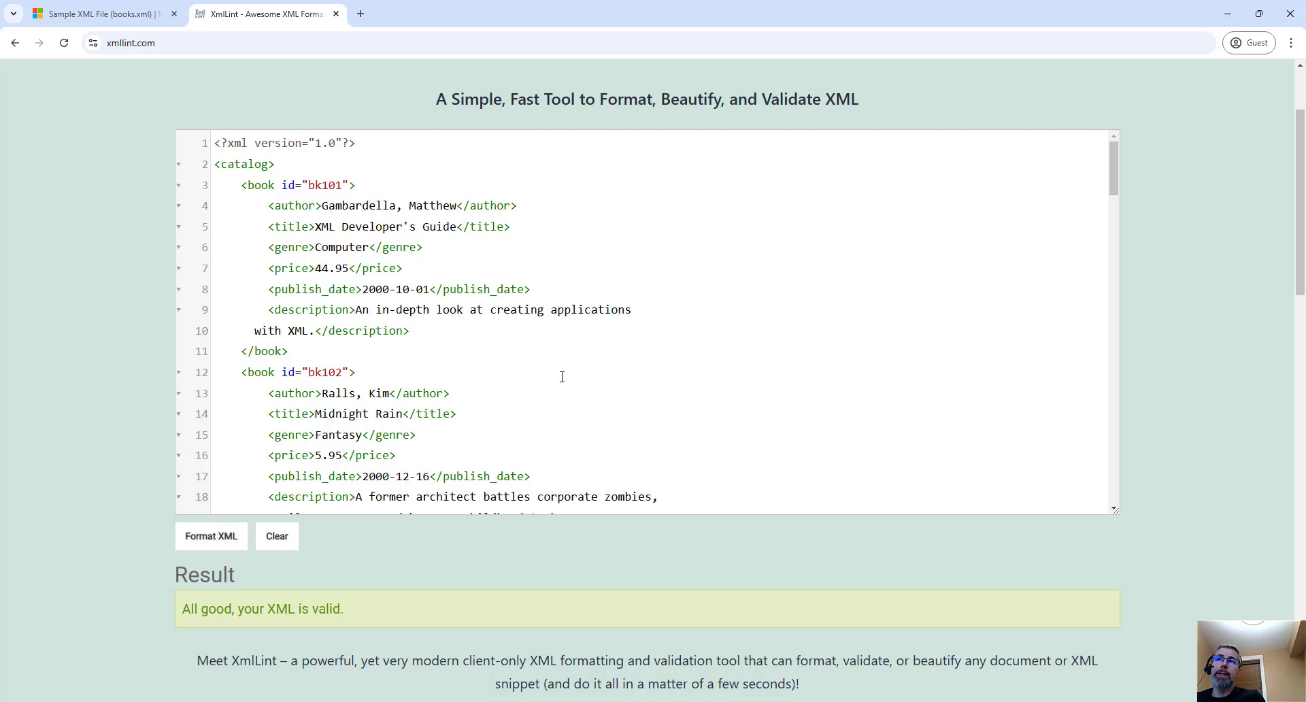
# Step: Review the full books.xml listing on the Microsoft Learn page and close the XmlLint page
pyautogui.click(136, 17)
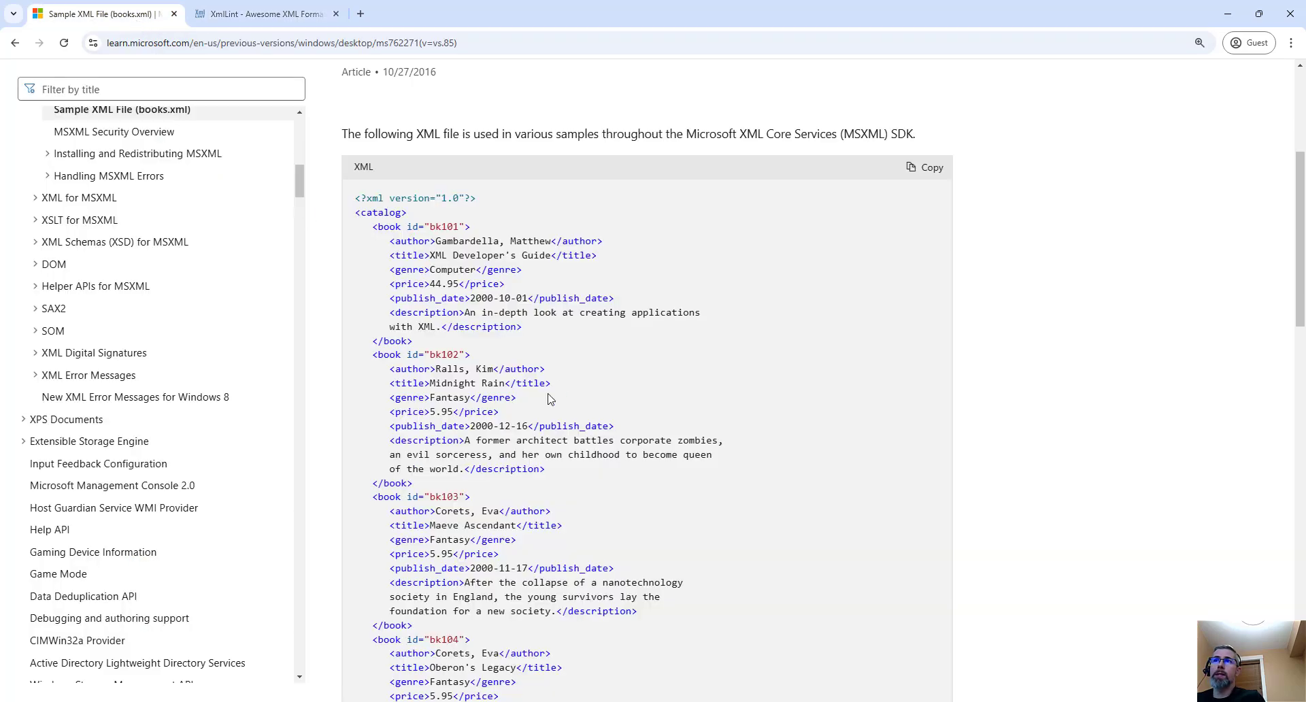
pyautogui.scroll(-5, 548, 401)
pyautogui.scroll(-15, 592, 369)
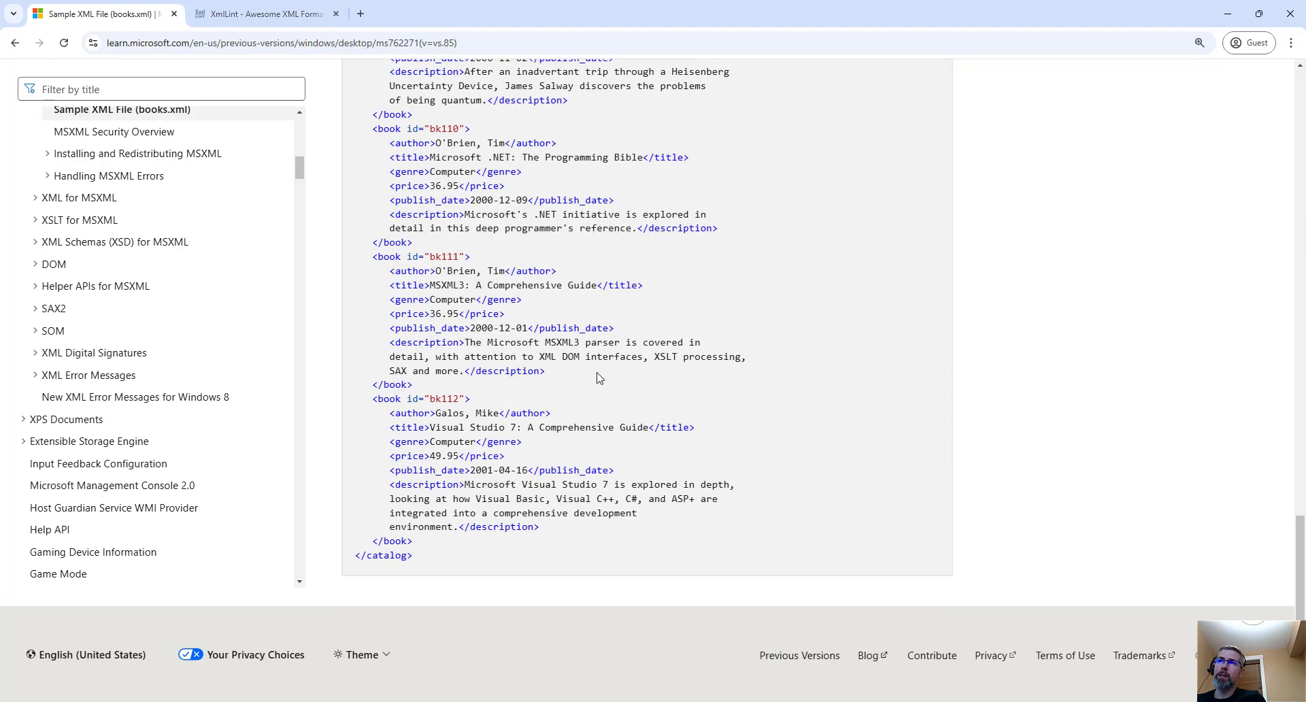
pyautogui.scroll(1, 466, 204)
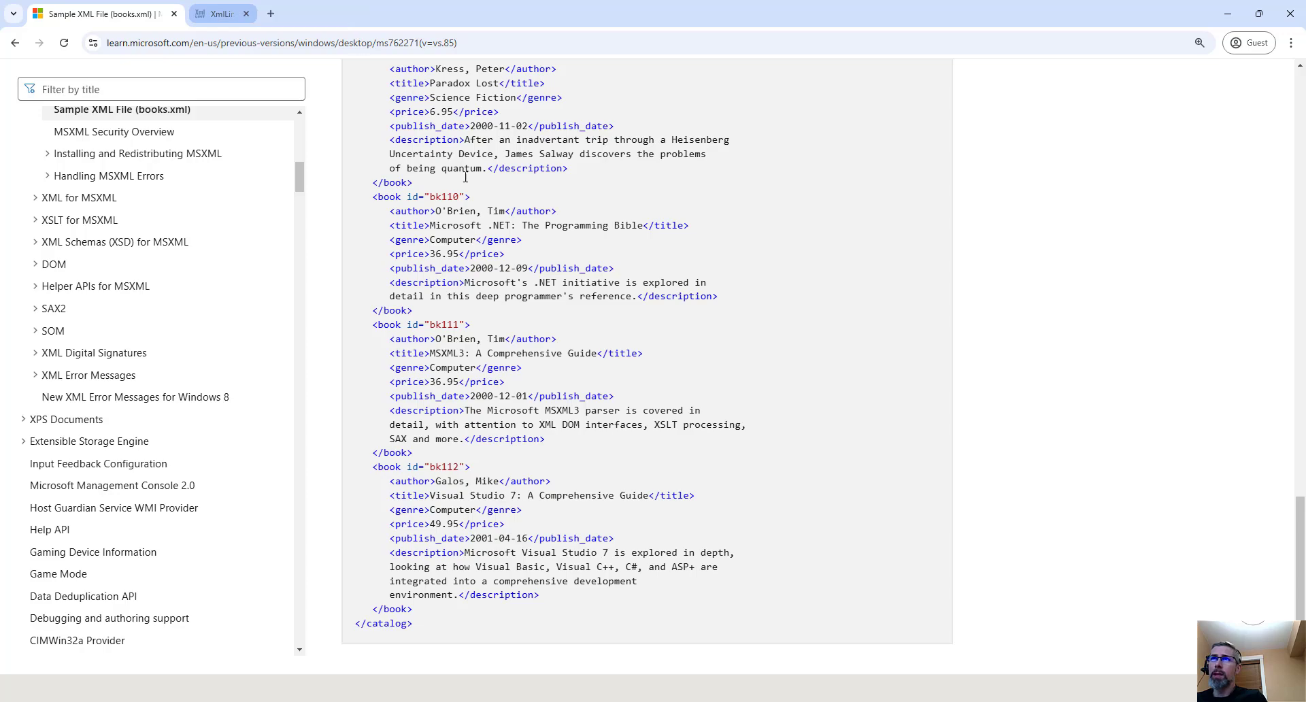
pyautogui.click(335, 14)
pyautogui.scroll(14, 606, 314)
pyautogui.scroll(9, 606, 314)
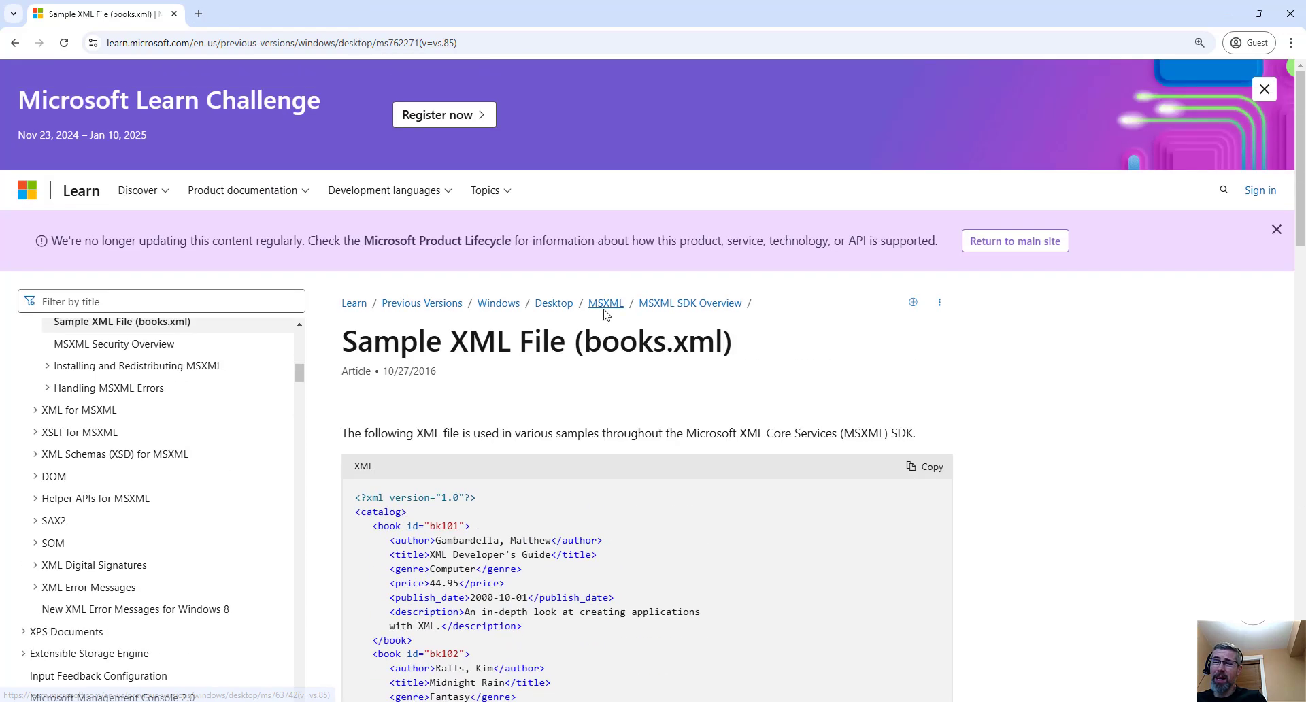
pyautogui.scroll(-4, 607, 313)
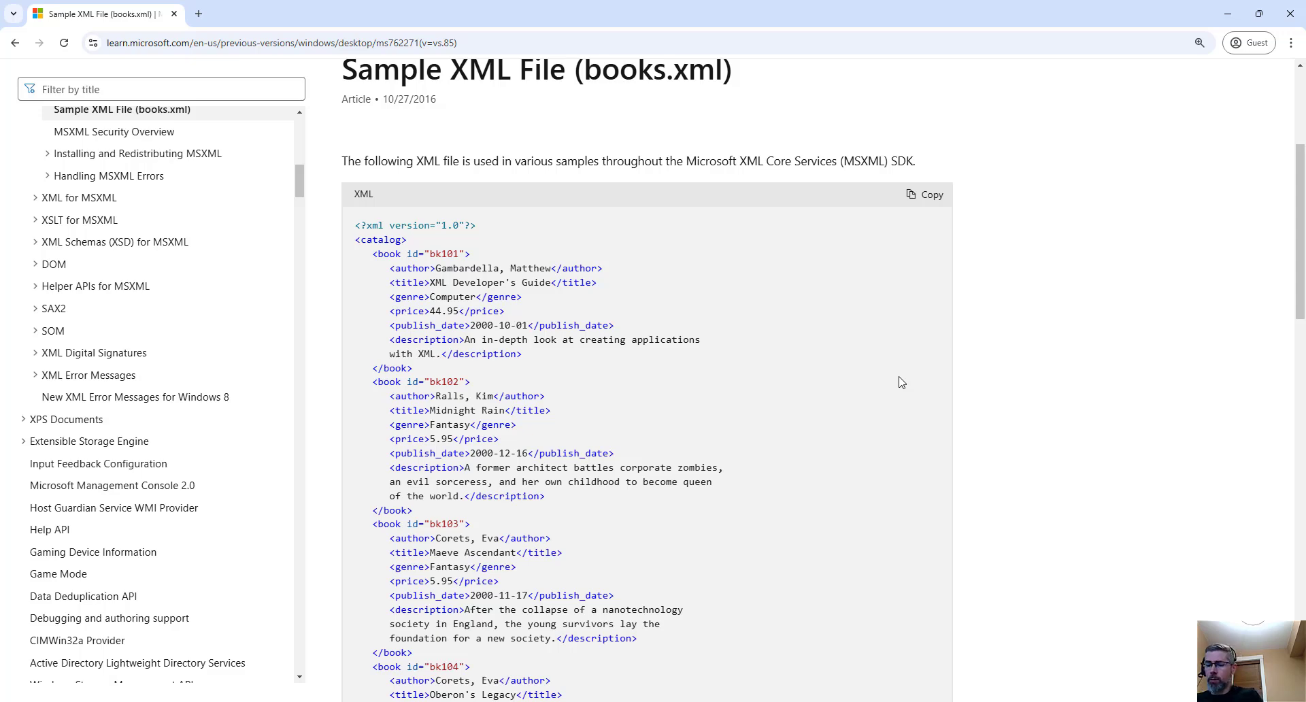
# Step: Launch Excel and create a blank workbook
pyautogui.press('super+r')
pyautogui.write('notepad')
pyautogui.press('Return')
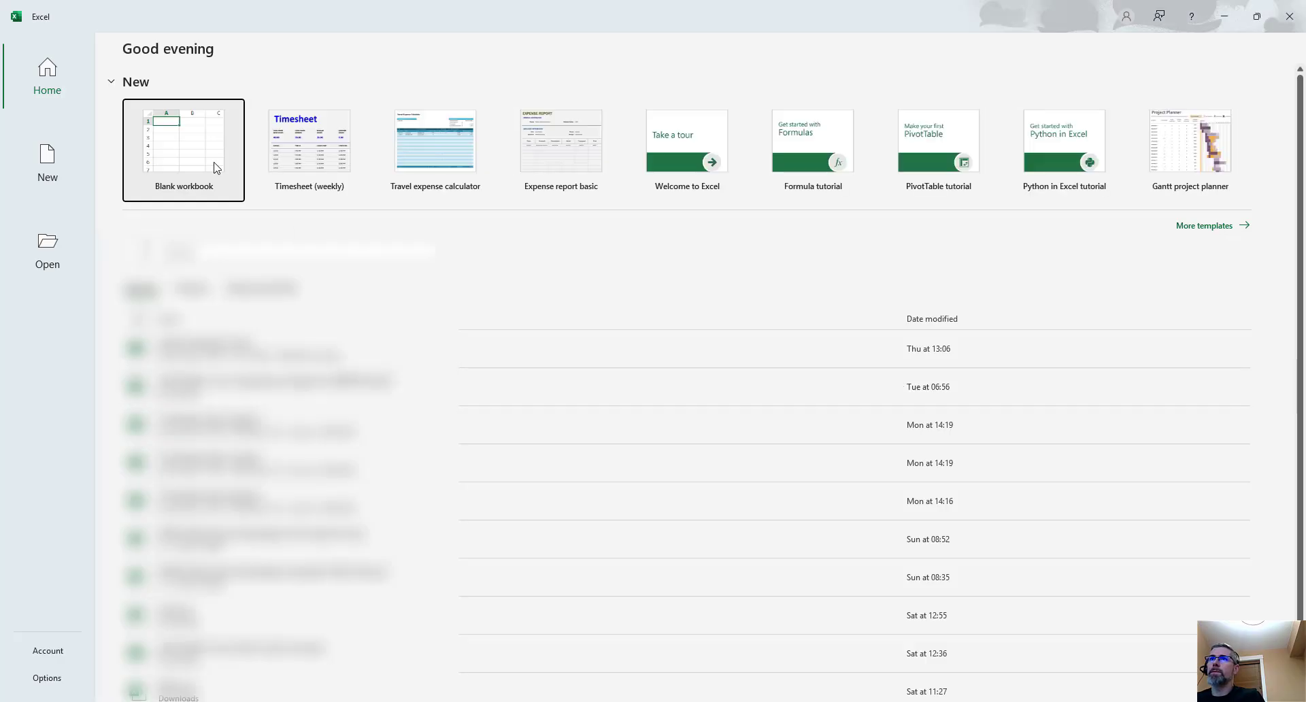
pyautogui.click(211, 164)
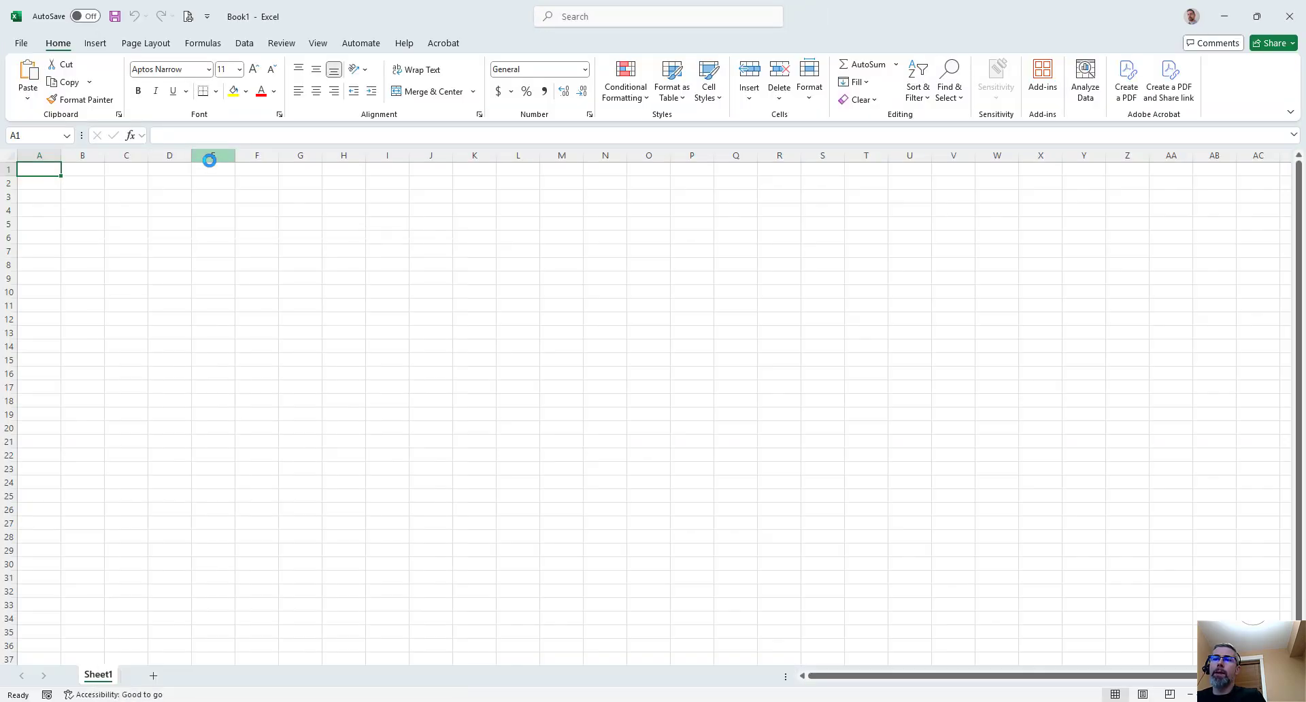
pyautogui.press('super+r')
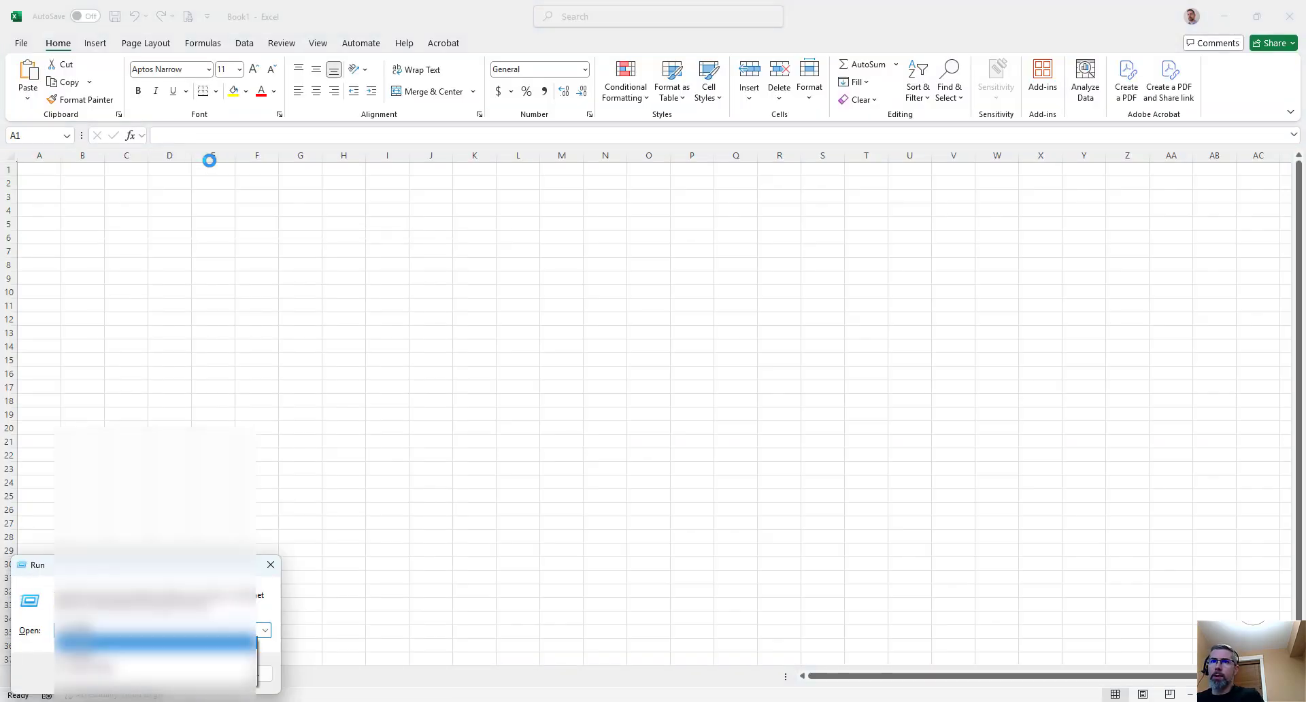
pyautogui.press('Escape')
pyautogui.press('Escape')
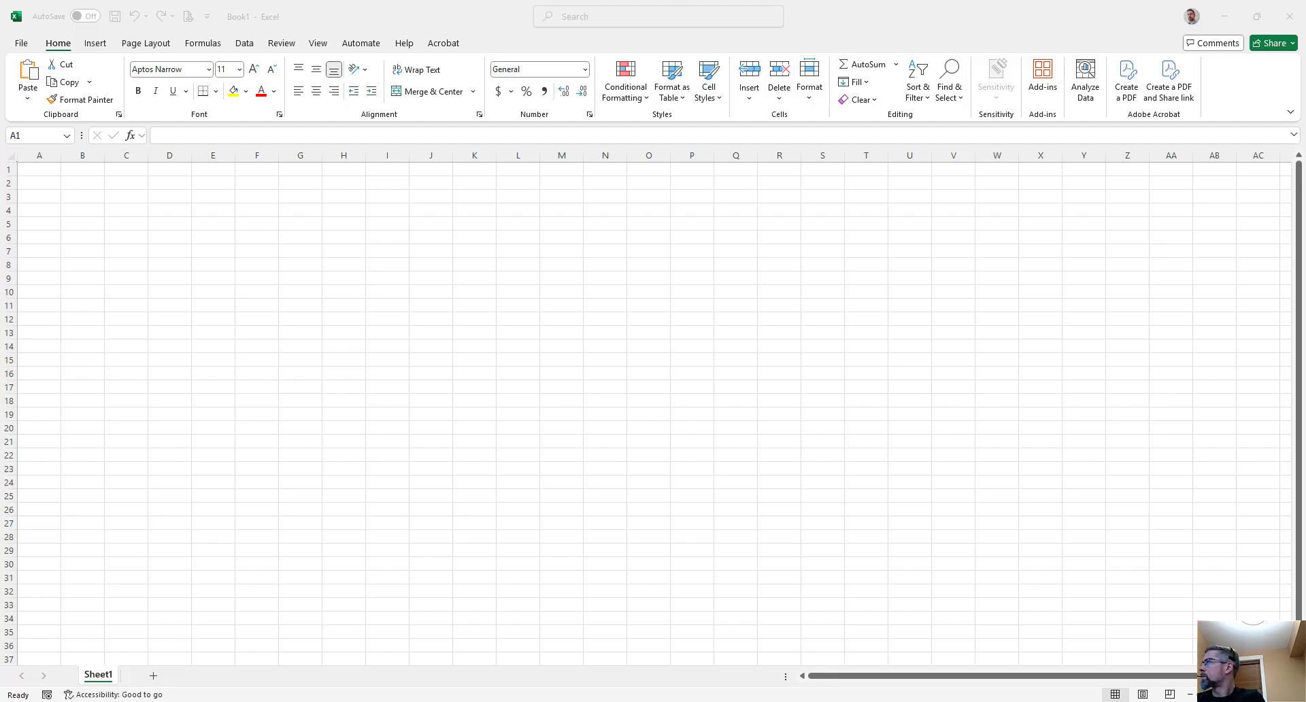
# Step: Bring the C:\TEMP folder window into view over the workbook and select Books.xml
pyautogui.moveTo(1304, 328); pyautogui.dragTo(903, 329)
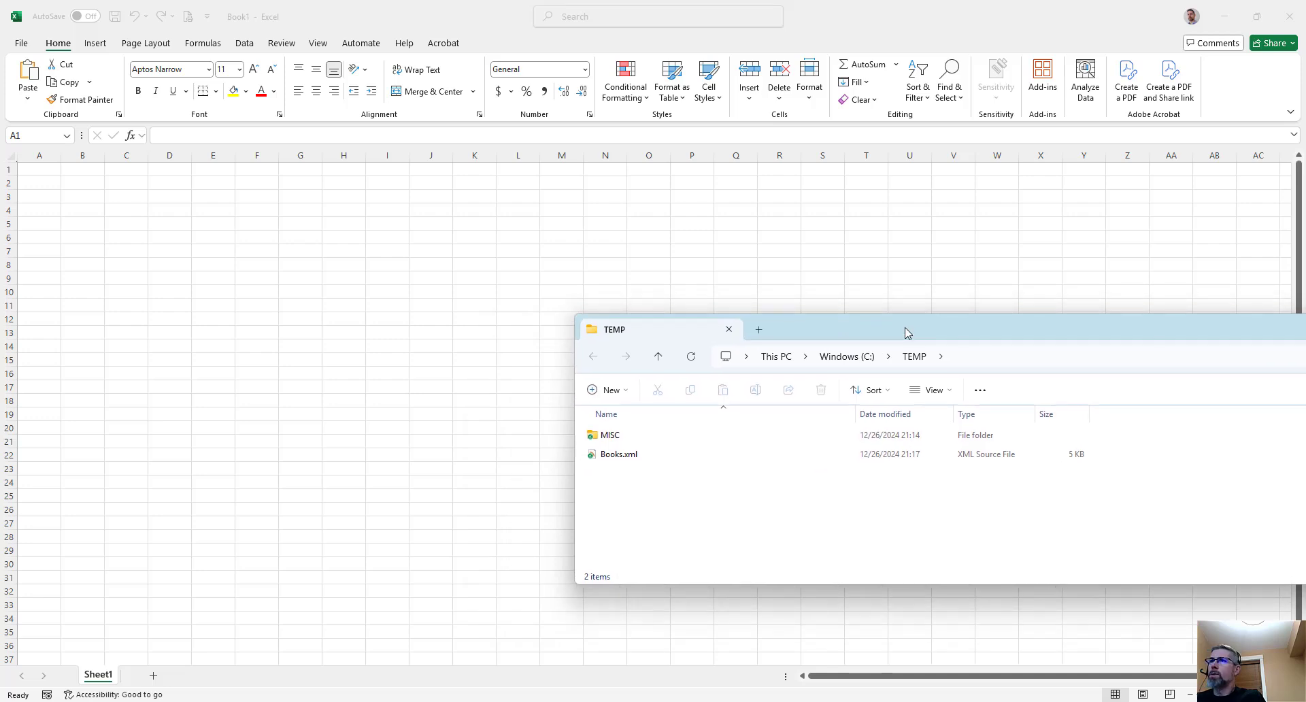
pyautogui.click(657, 463)
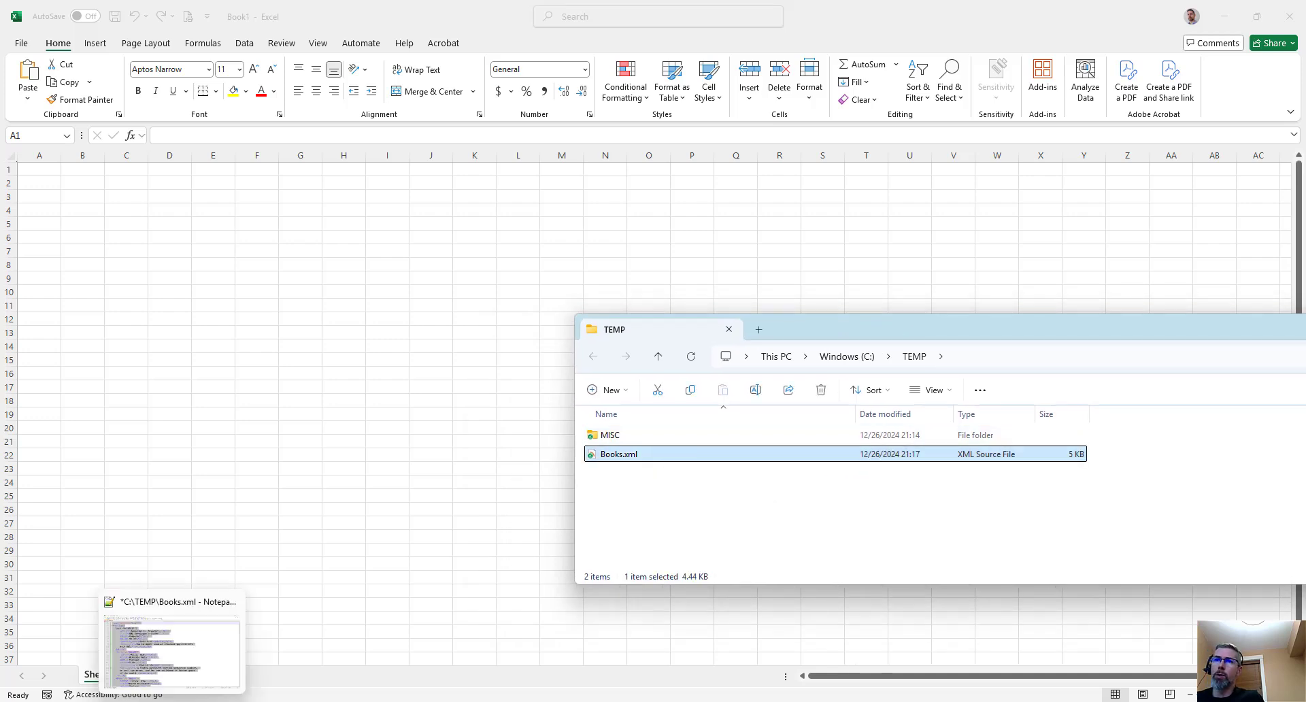
# Step: Switch to Books.xml in Notepad++, restore the missing "<" before the book tag with id "bk101" on line 3, and save the file
pyautogui.click(171, 652)
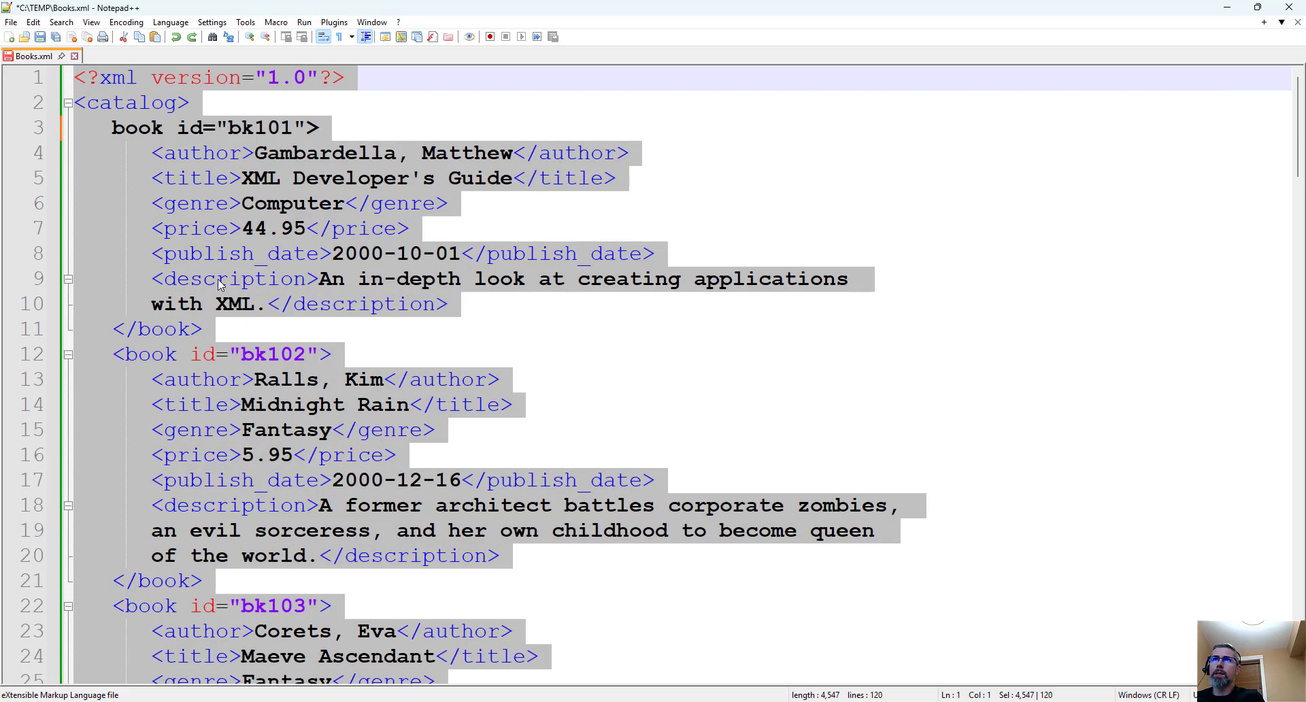
pyautogui.click(211, 278)
pyautogui.hotkey('ctrl', 's')
pyautogui.click(120, 129)
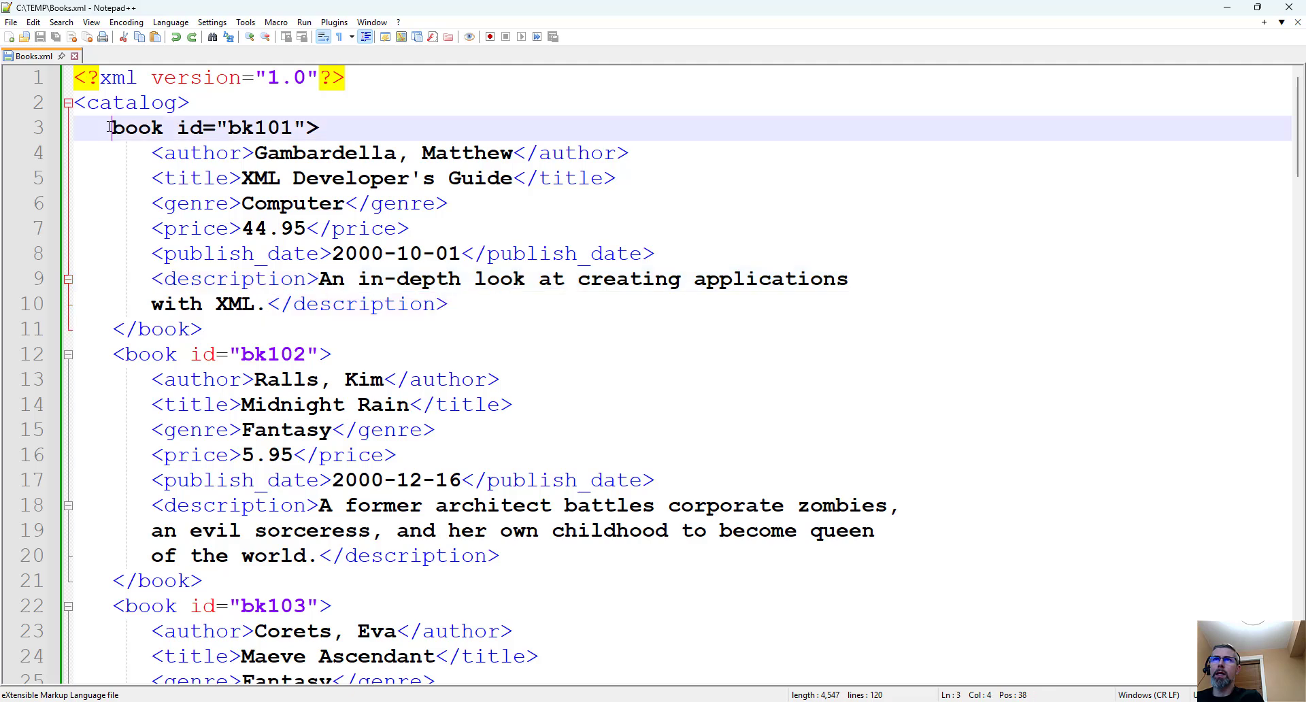
pyautogui.write('<')
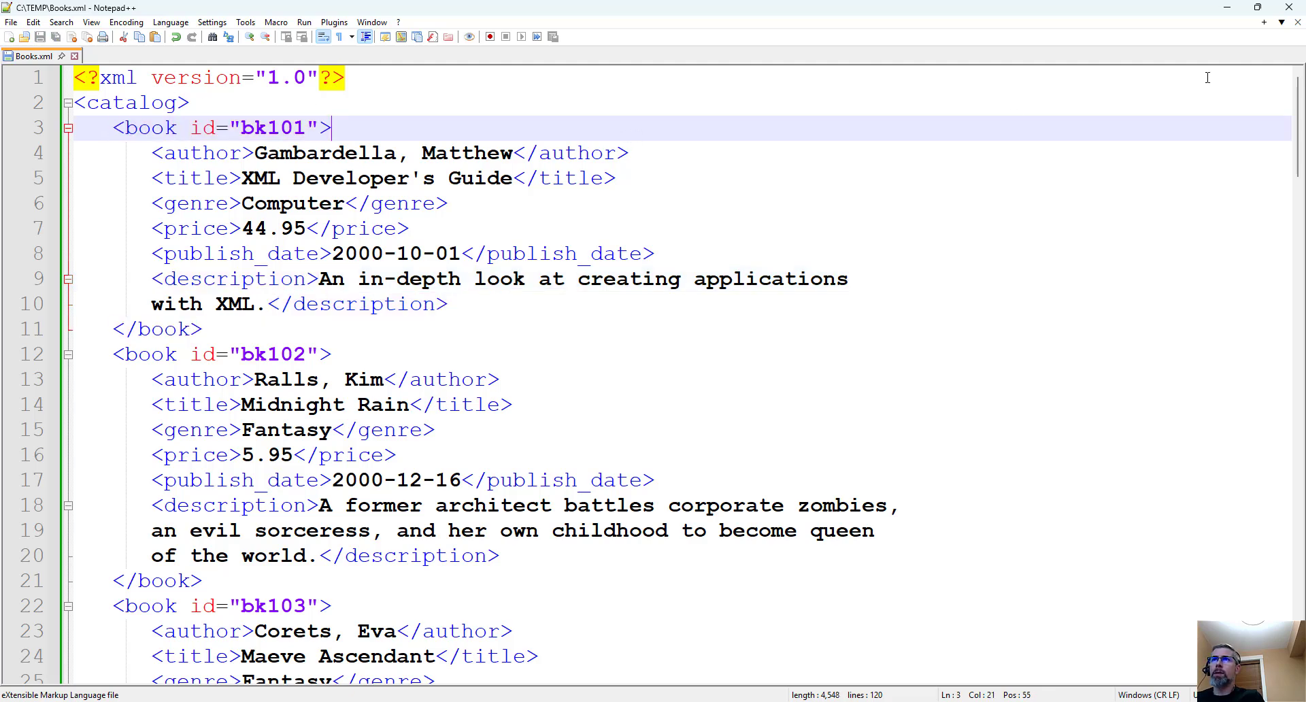
# Step: Minimize Notepad++ and drop Books.xml from the TEMP folder onto the blank Excel workbook
pyautogui.click(1226, 7)
pyautogui.moveTo(606, 454); pyautogui.dragTo(40, 174)
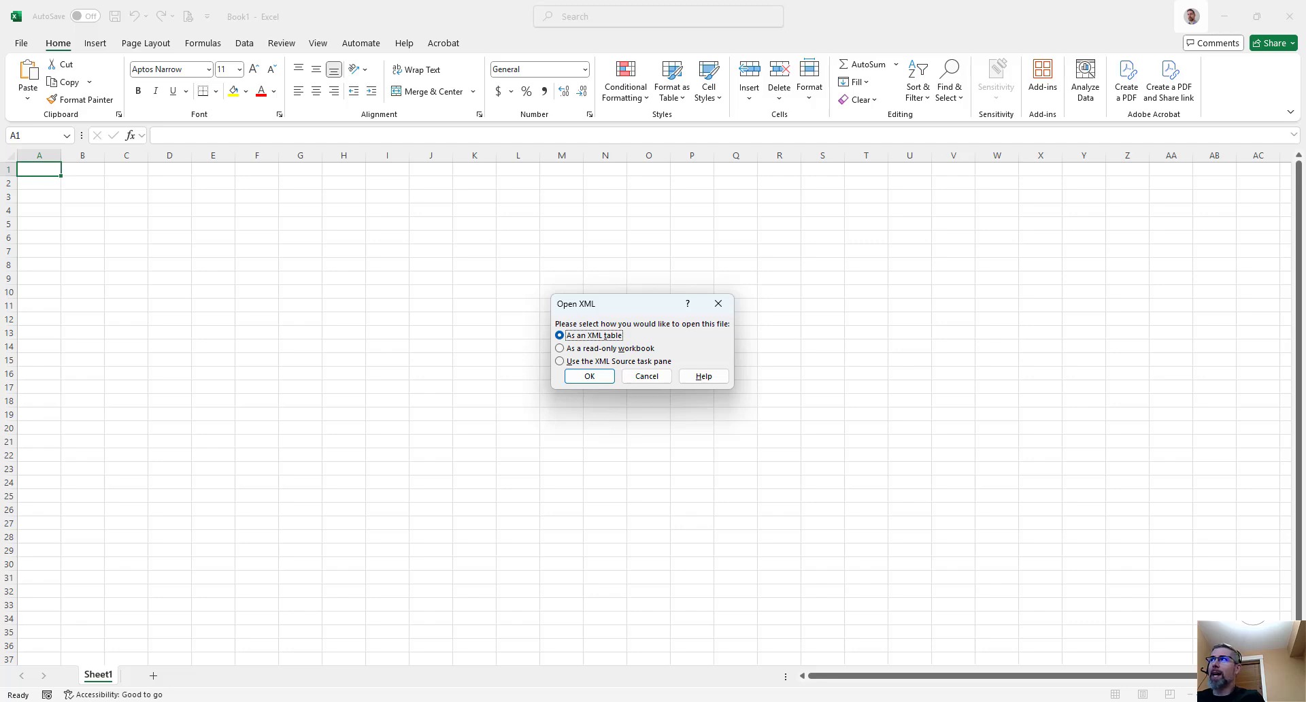
pyautogui.hotkey('alt', 'Tab')
pyautogui.moveTo(826, 340); pyautogui.dragTo(900, 368)
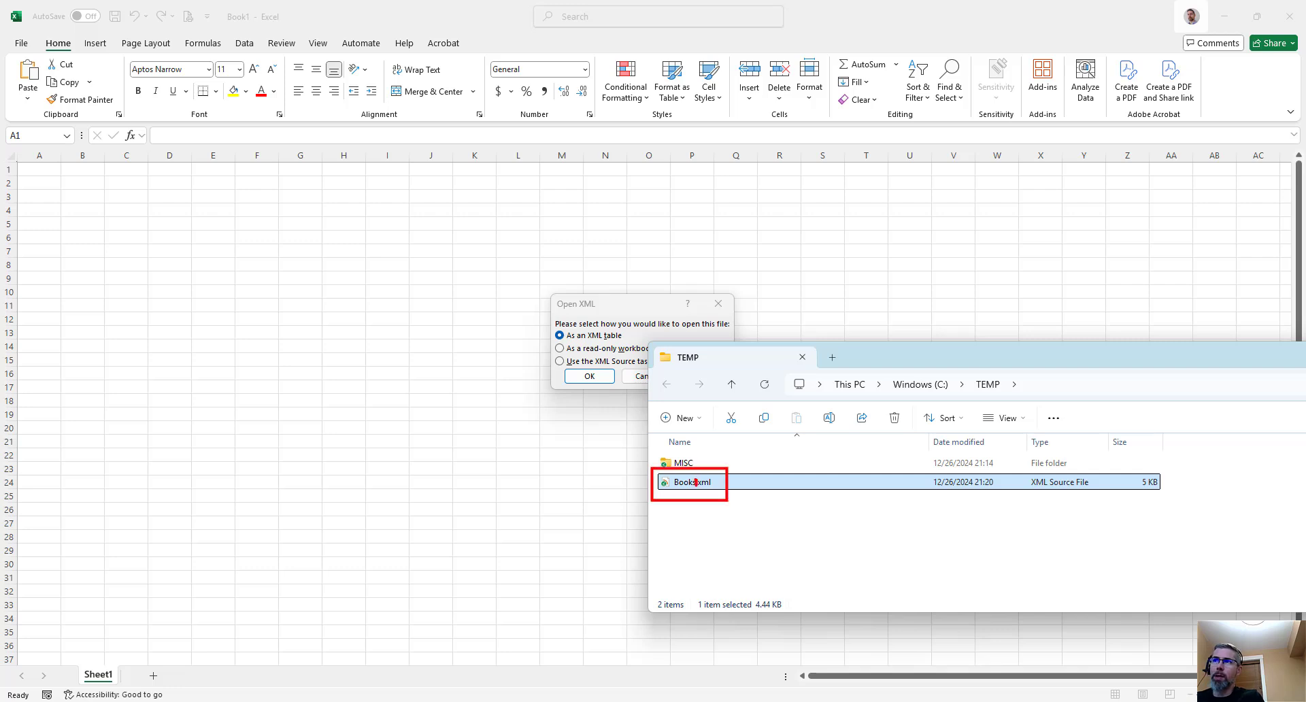
pyautogui.moveTo(217, 182); pyautogui.dragTo(261, 198)
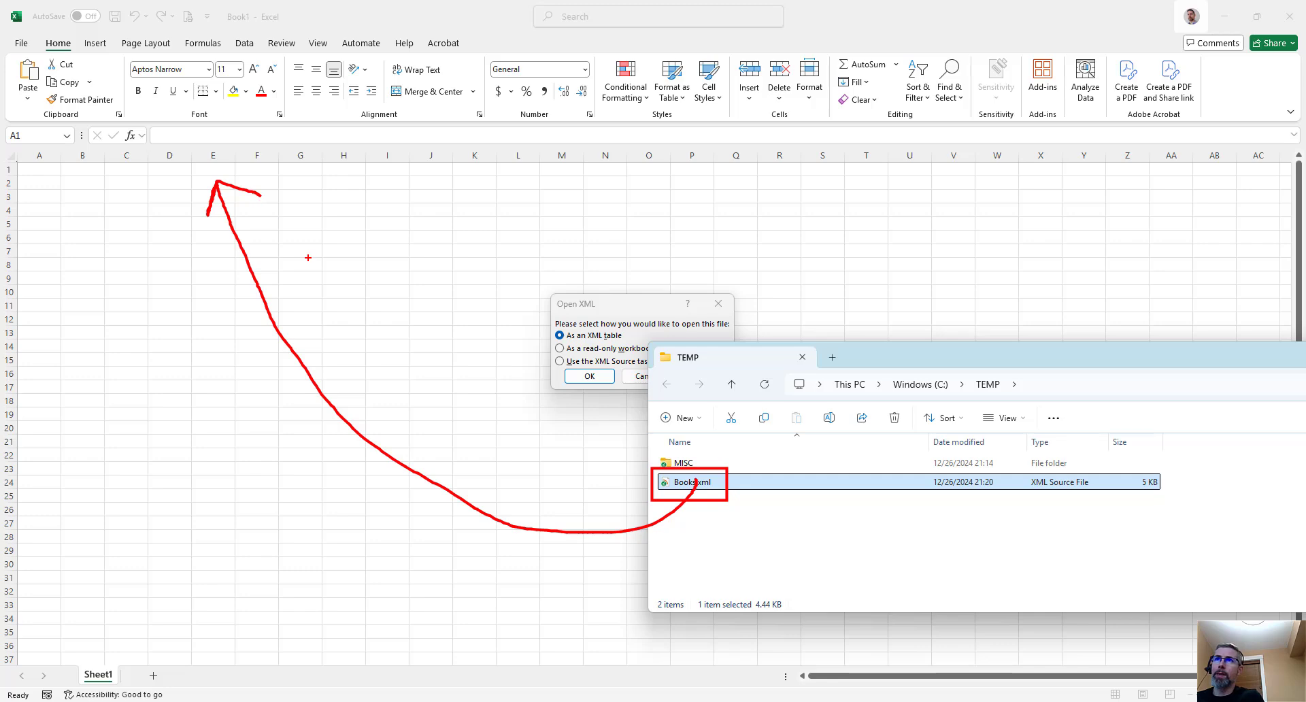
pyautogui.write('drag drop')
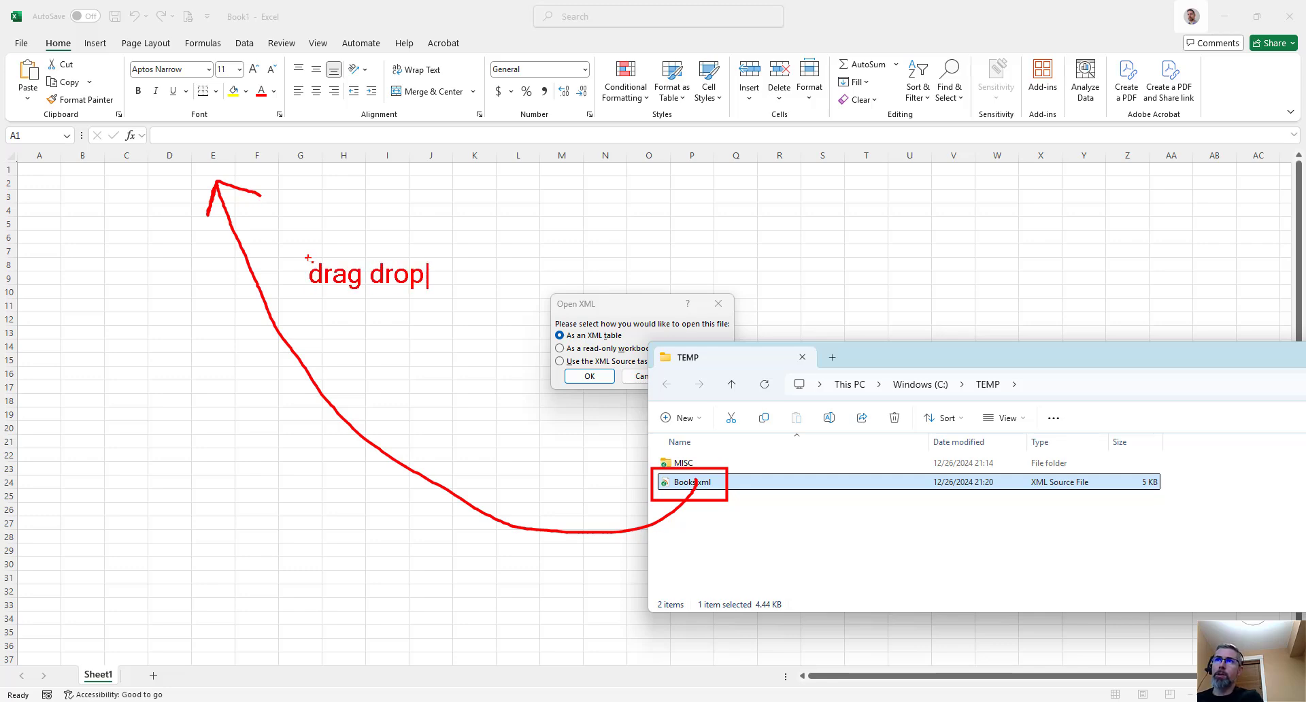
pyautogui.press('Escape')
pyautogui.click(663, 308)
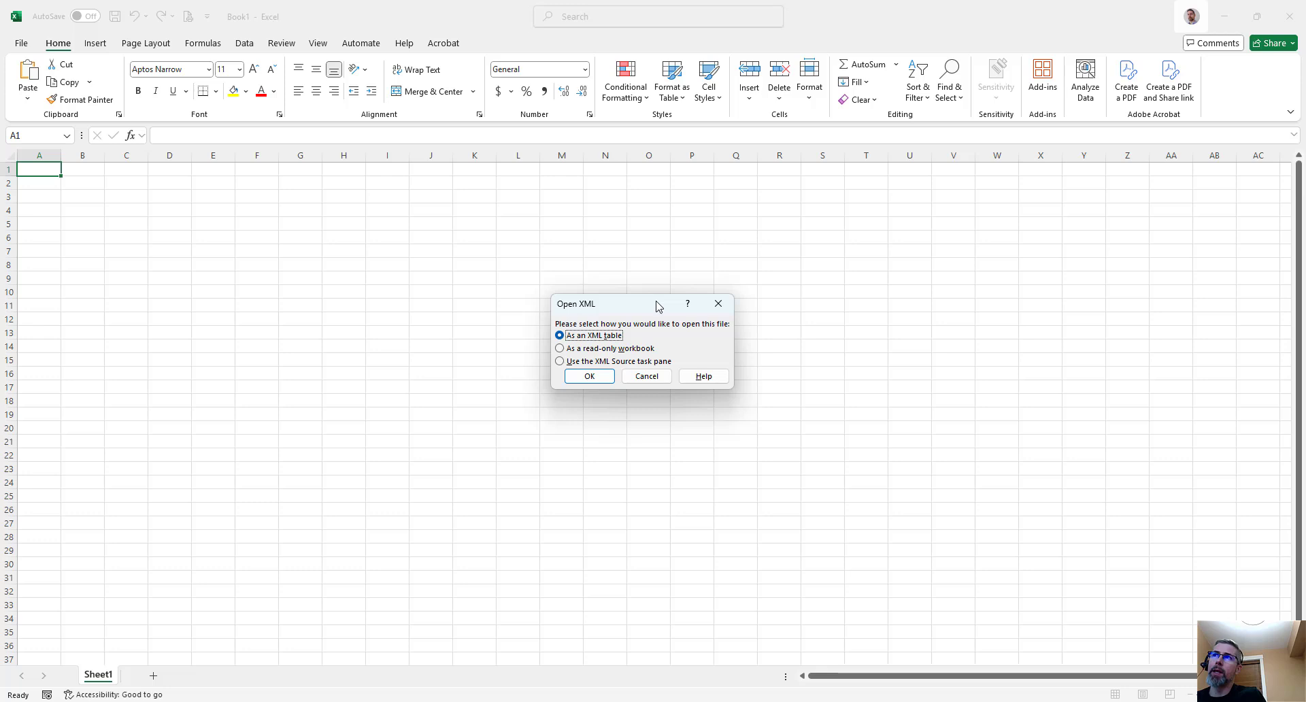
pyautogui.hotkey('ctrl', '2')
pyautogui.moveTo(539, 323)
pyautogui.mouseDown()
pyautogui.moveTo(644, 346)
pyautogui.moveTo(724, 269)
pyautogui.mouseUp()
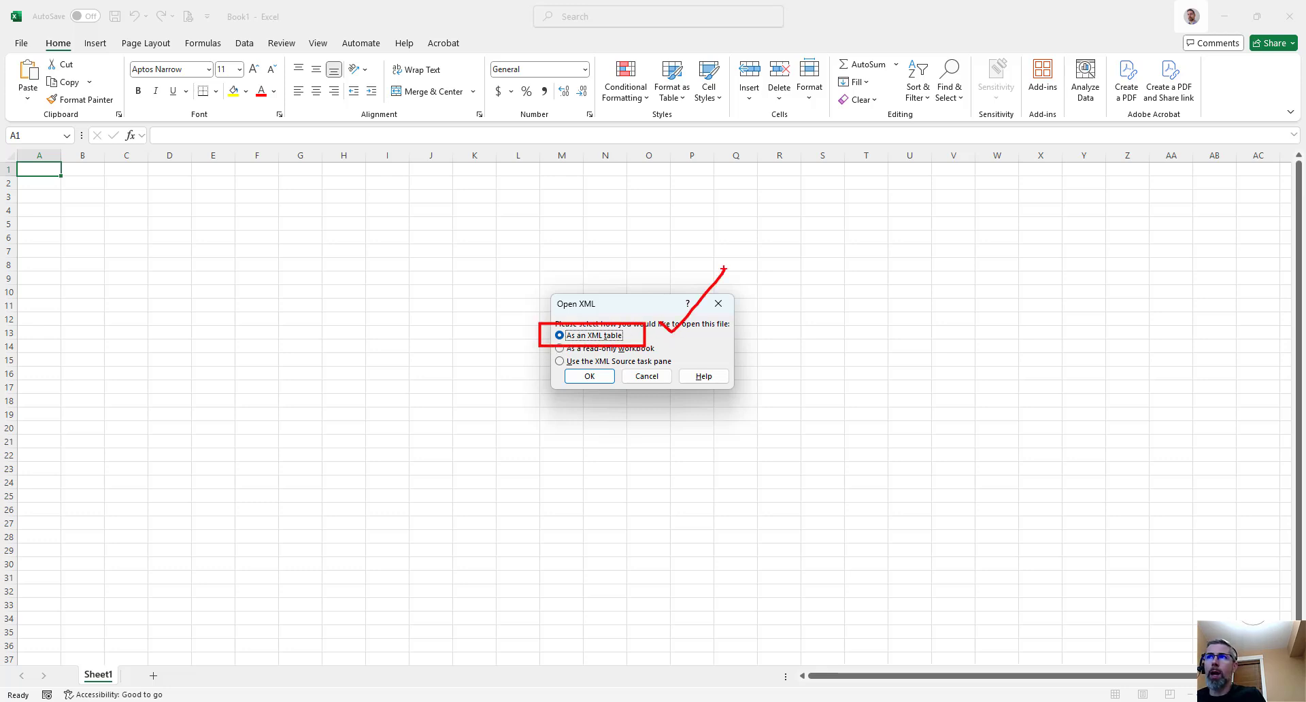
pyautogui.press('Escape')
pyautogui.click(620, 365)
pyautogui.moveTo(544, 353)
pyautogui.mouseDown()
pyautogui.moveTo(682, 371)
pyautogui.moveTo(739, 362)
pyautogui.mouseUp()
pyautogui.press('Escape')
# Step: Open Books.xml in Excel as an XML table, accepting that option for both open requests
pyautogui.click(620, 337)
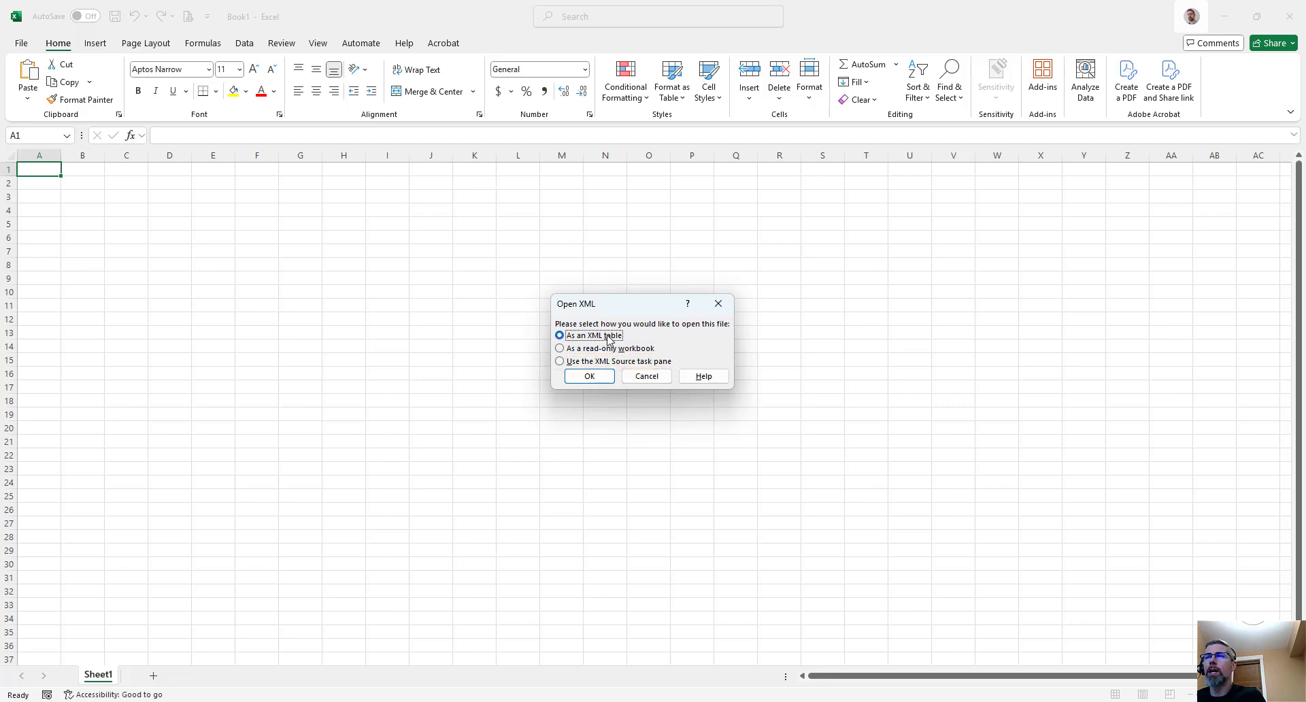
pyautogui.click(603, 376)
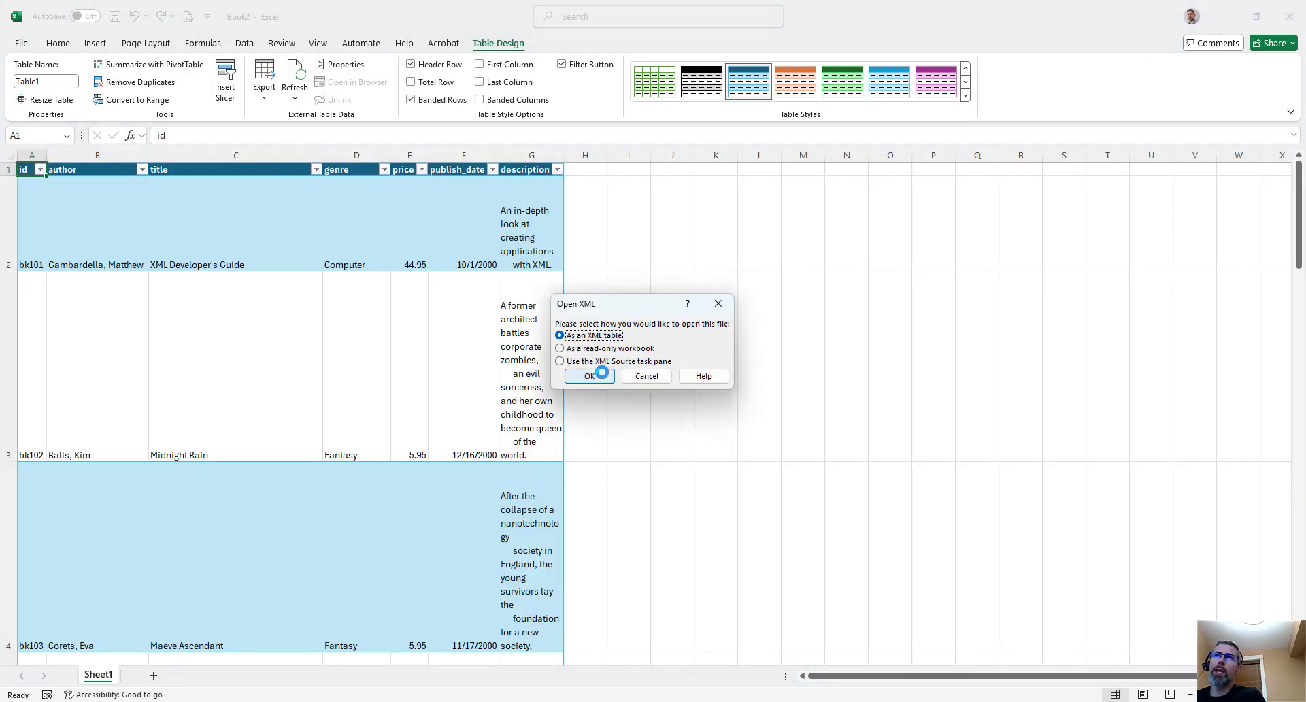
pyautogui.click(589, 376)
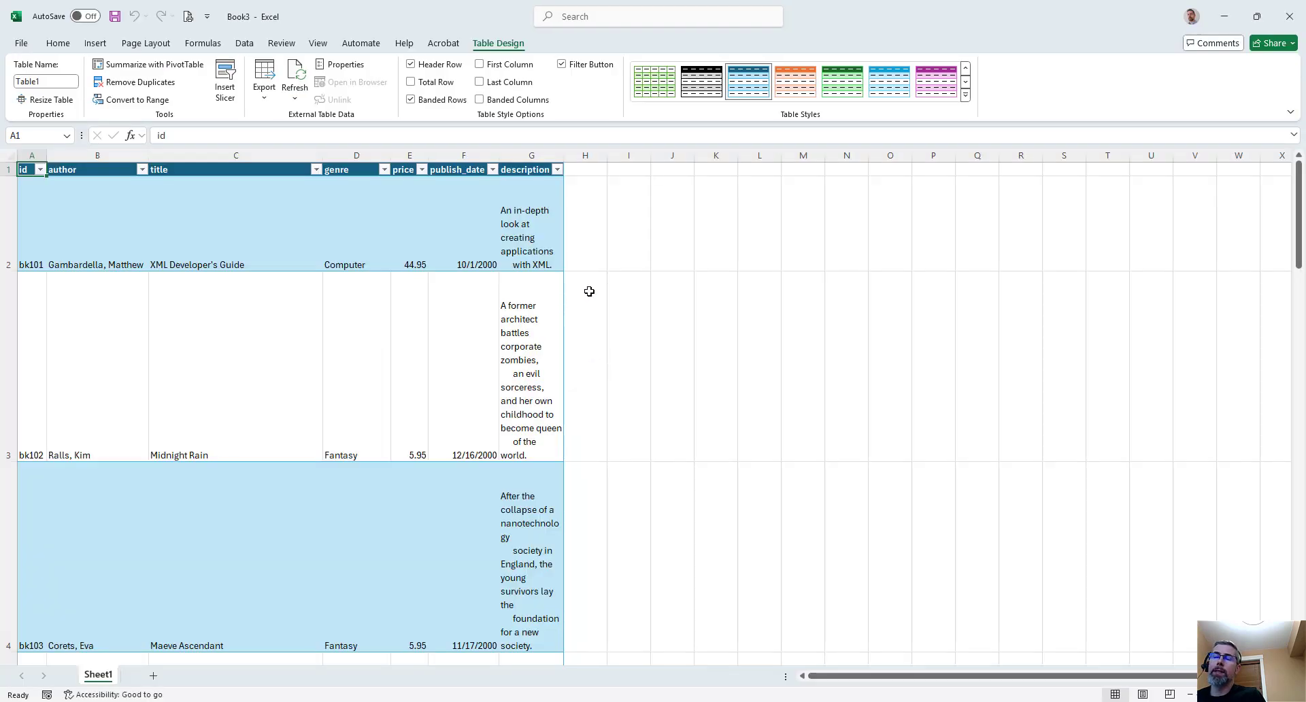
# Step: Shrink the Books.xml window in Notepad++ beside the Excel table and compare the id attribute and book child elements with the column headers
pyautogui.click(211, 700)
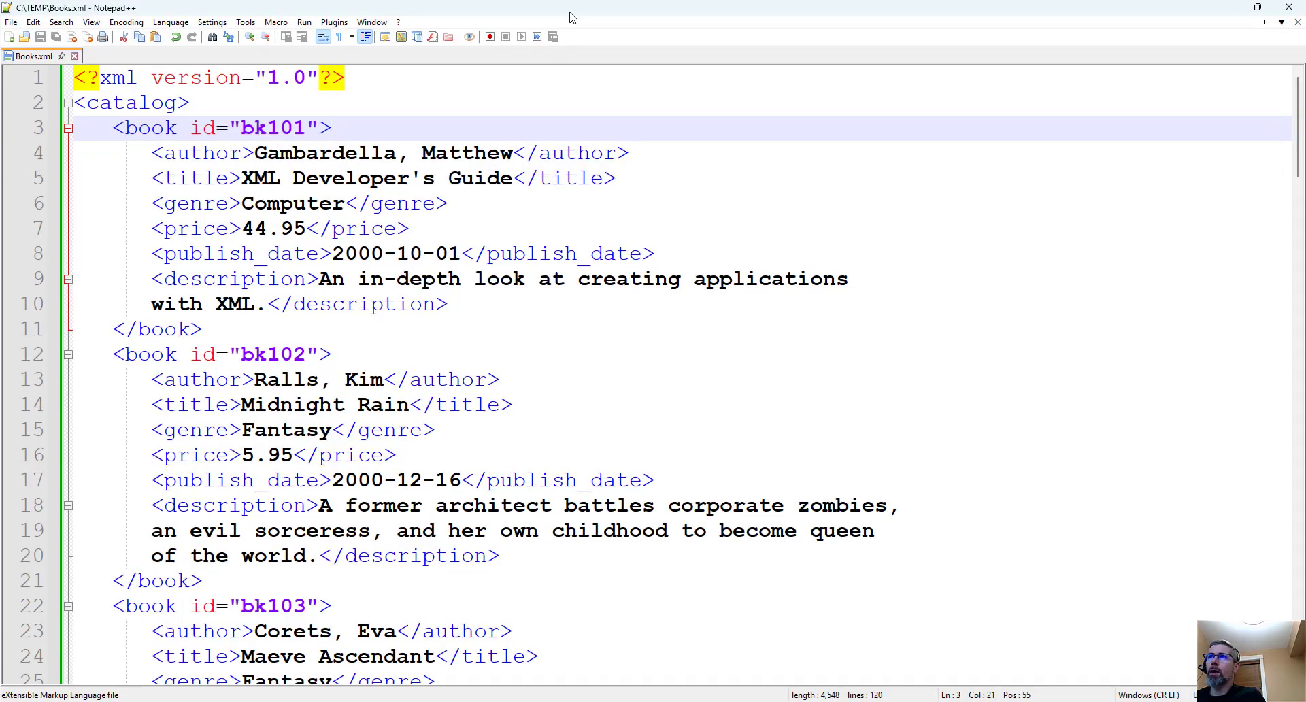
pyautogui.doubleClick(570, 17)
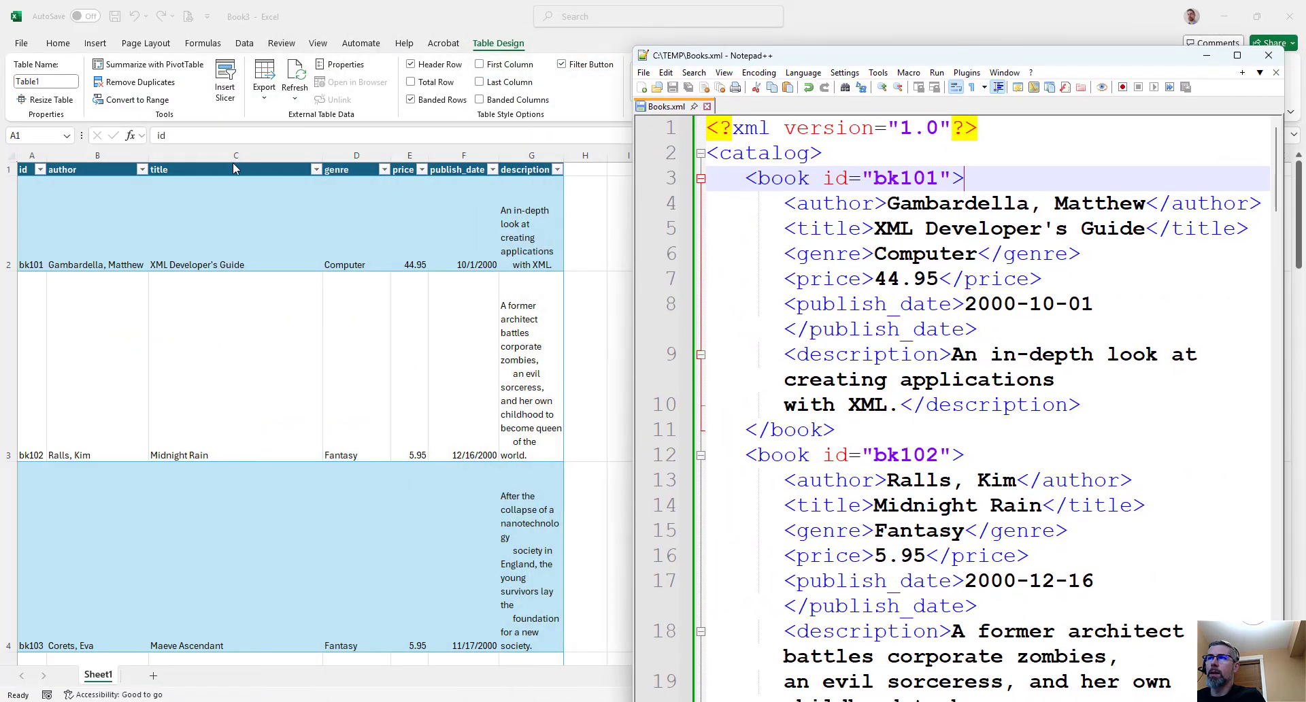
pyautogui.moveTo(10, 150)
pyautogui.mouseDown()
pyautogui.moveTo(49, 179)
pyautogui.moveTo(216, 186)
pyautogui.mouseUp()
pyautogui.moveTo(319, 158)
pyautogui.mouseDown()
pyautogui.moveTo(369, 189)
pyautogui.moveTo(426, 184)
pyautogui.mouseUp()
pyautogui.moveTo(429, 167)
pyautogui.mouseDown()
pyautogui.moveTo(482, 193)
pyautogui.moveTo(570, 196)
pyautogui.mouseUp()
pyautogui.moveTo(783, 188)
pyautogui.mouseDown()
pyautogui.moveTo(892, 341)
pyautogui.moveTo(947, 367)
pyautogui.mouseUp()
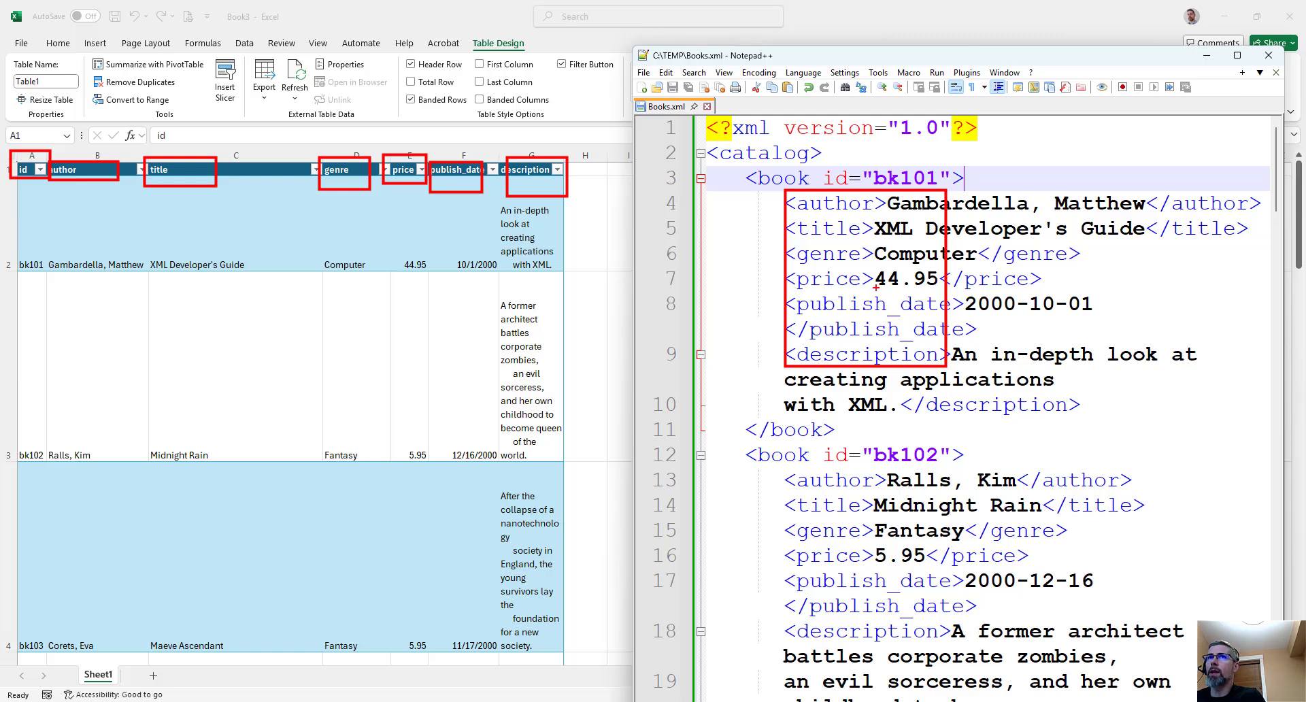
pyautogui.moveTo(848, 161)
pyautogui.mouseDown()
pyautogui.moveTo(826, 186)
pyautogui.moveTo(824, 170)
pyautogui.moveTo(594, 99)
pyautogui.moveTo(70, 125)
pyautogui.moveTo(31, 151)
pyautogui.mouseUp()
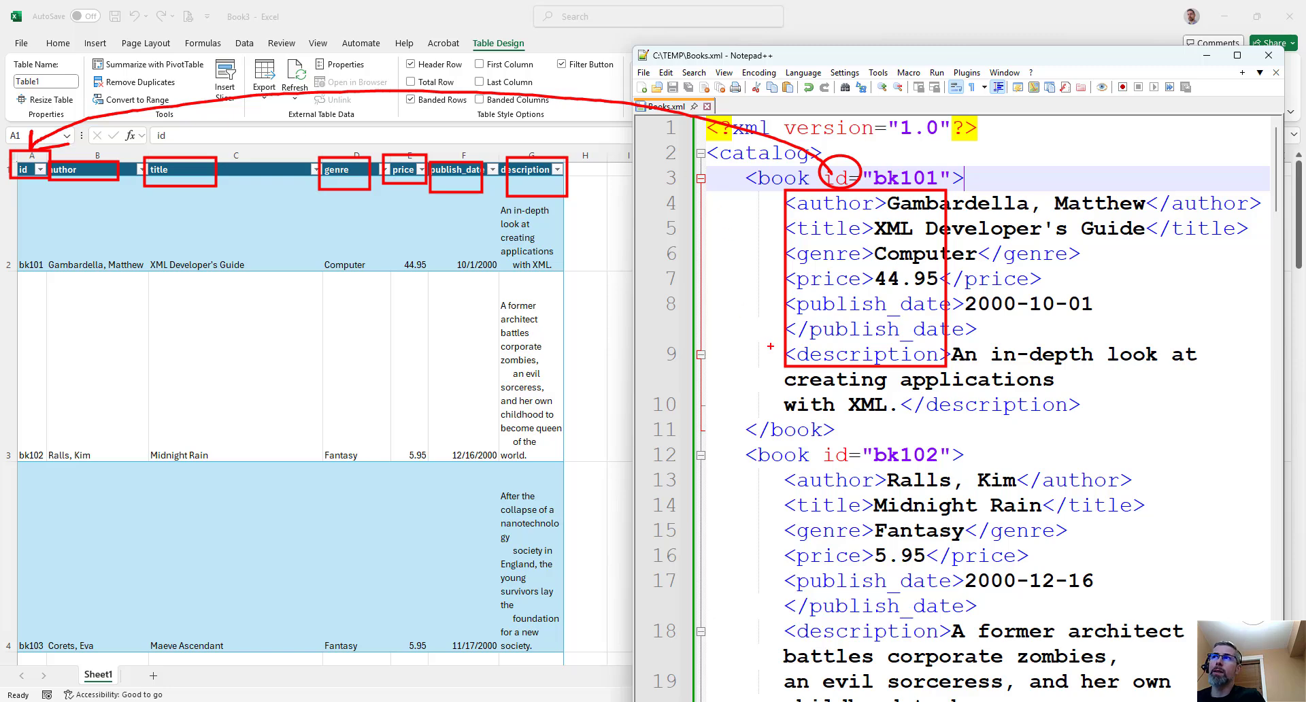
pyautogui.moveTo(808, 378)
pyautogui.mouseDown()
pyautogui.moveTo(640, 371)
pyautogui.moveTo(528, 218)
pyautogui.mouseUp()
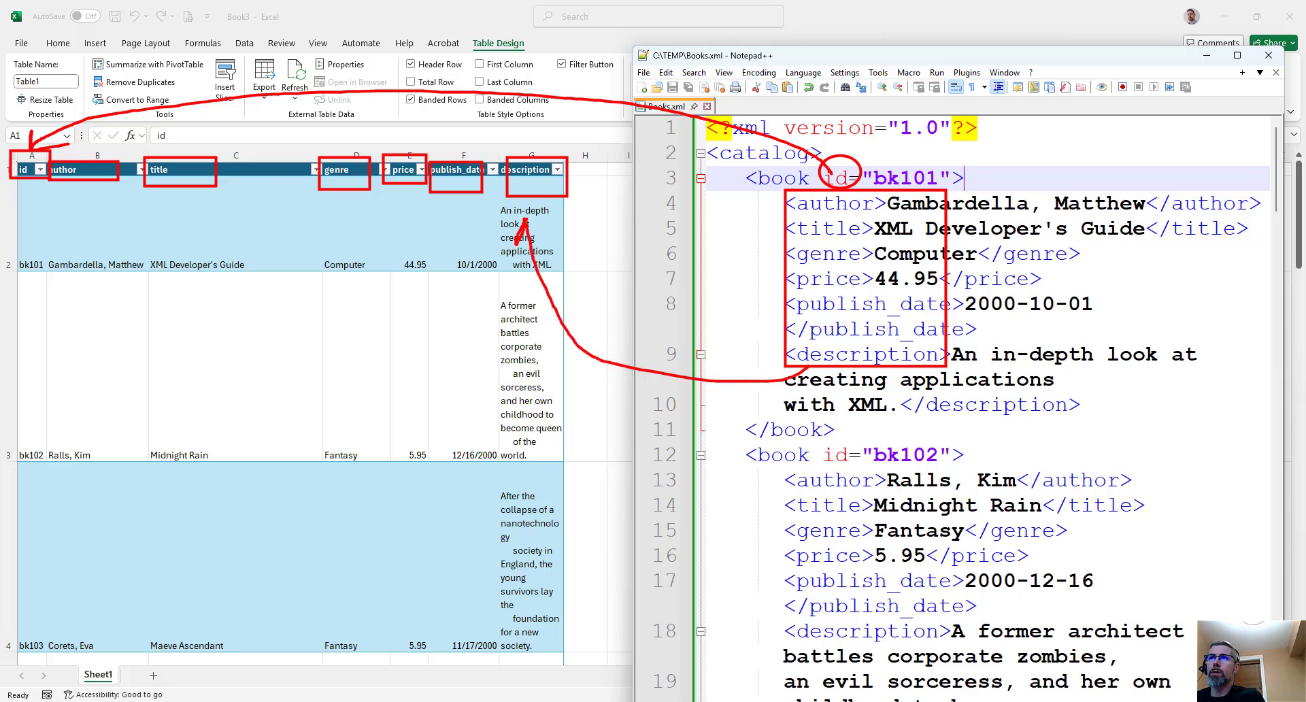
pyautogui.moveTo(493, 288); pyautogui.dragTo(566, 461)
pyautogui.moveTo(578, 369); pyautogui.dragTo(579, 450)
pyautogui.press('Escape')
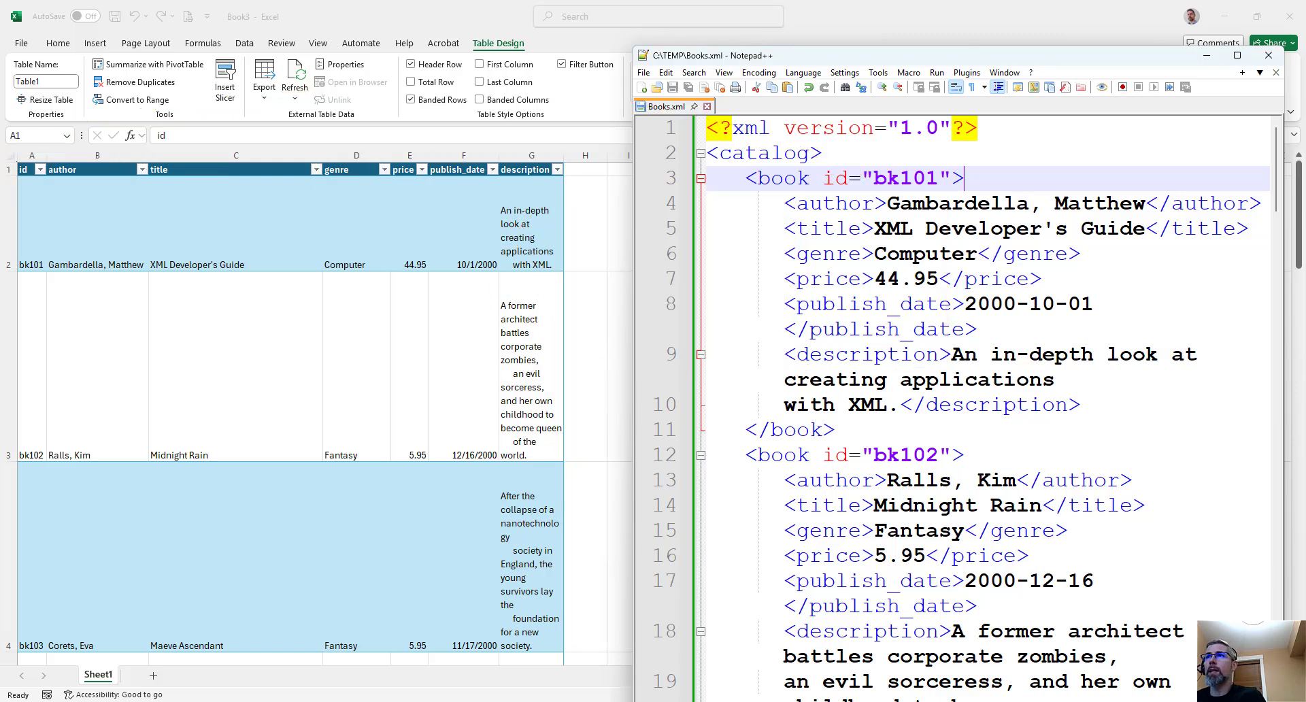
# Step: Return to the Excel workbook and widen the description column to roughly three and a half times the title column's neighbouring genre-and-price span
pyautogui.hotkey('alt', 'Tab')
pyautogui.scroll(-3, 581, 360)
pyautogui.scroll(3, 580, 360)
pyautogui.click(554, 155)
pyautogui.moveTo(563, 154); pyautogui.dragTo(891, 154)
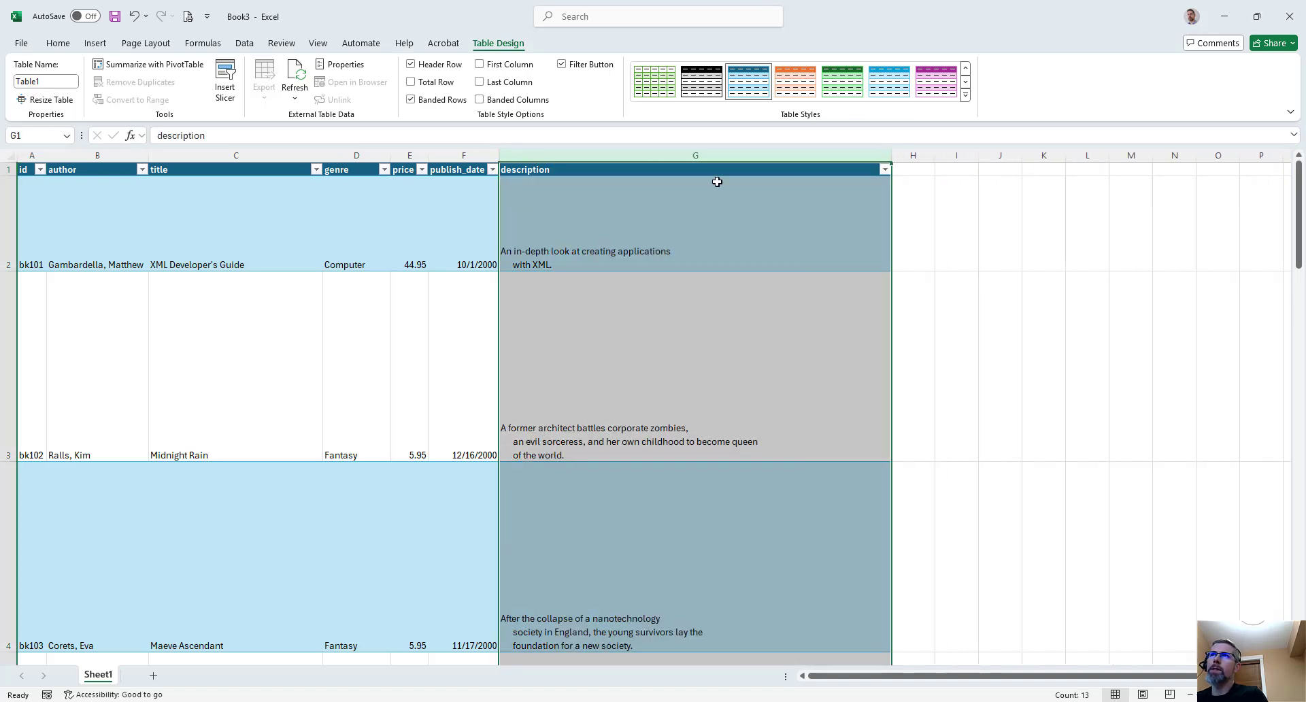
# Step: AutoFit the row height across the entire worksheet
pyautogui.click(10, 156)
pyautogui.click(66, 45)
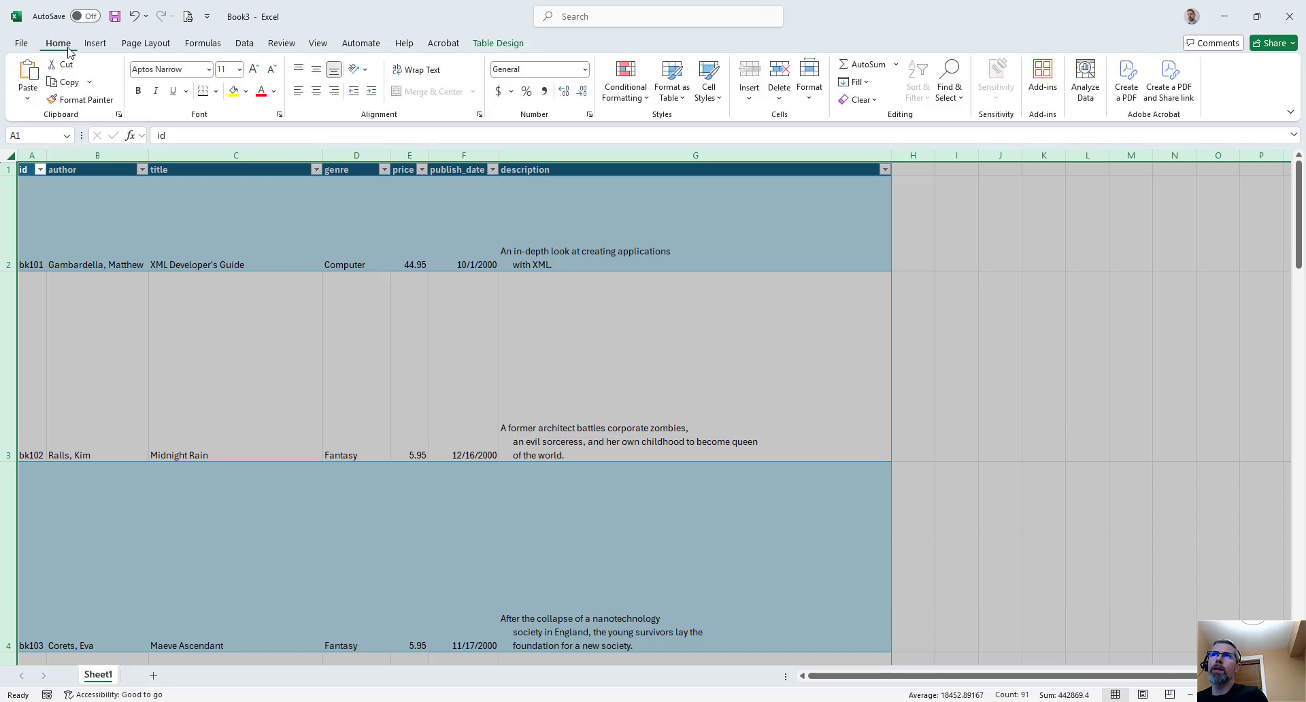
pyautogui.click(802, 98)
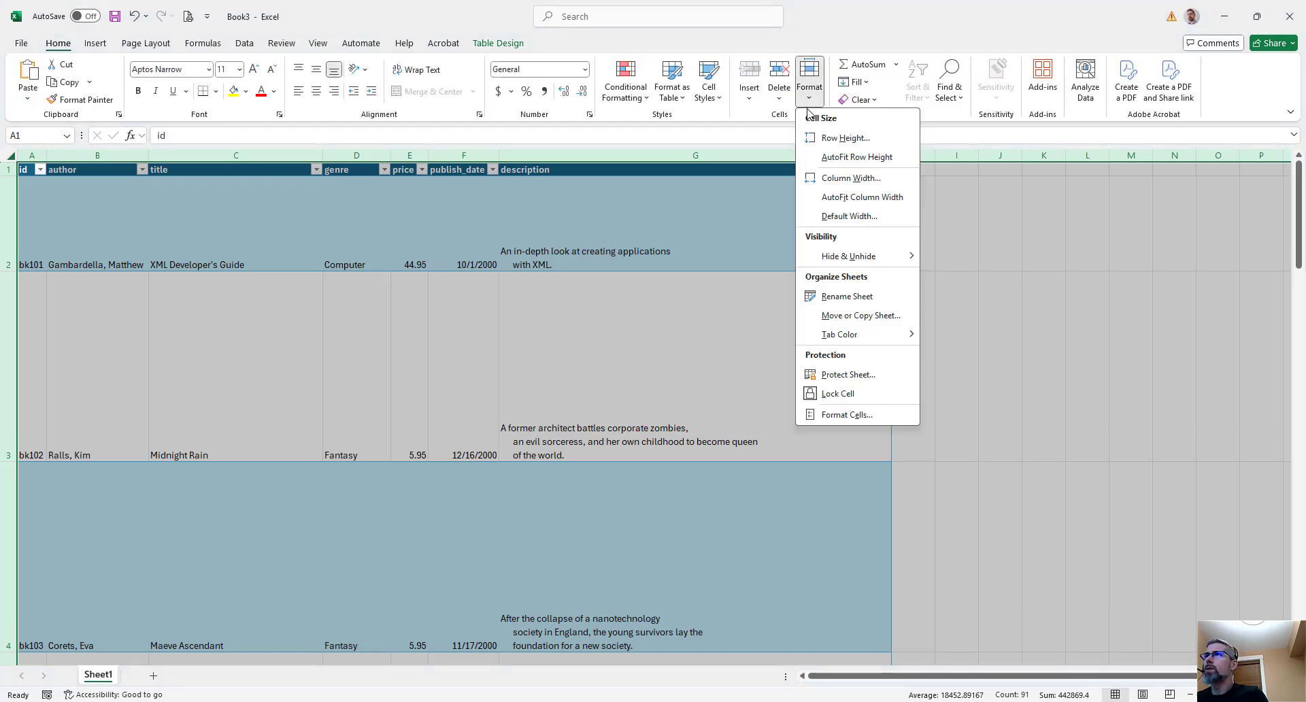
pyautogui.click(872, 157)
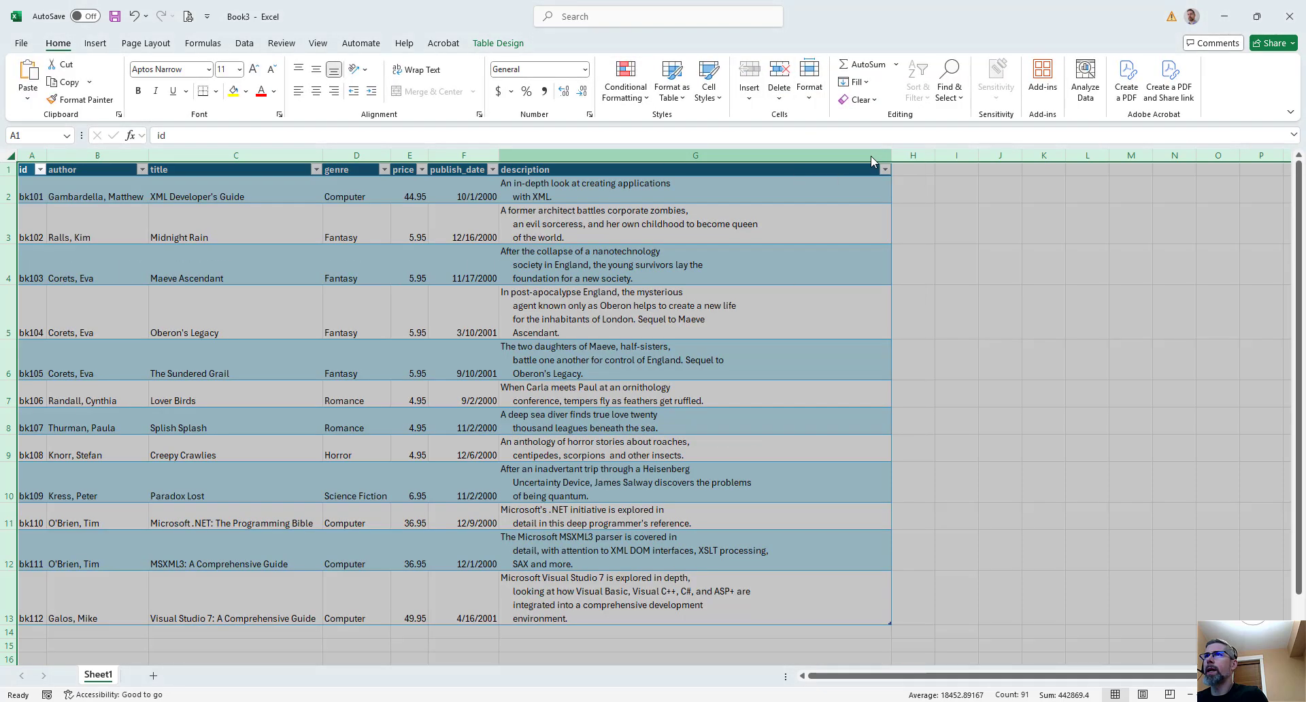
pyautogui.click(808, 87)
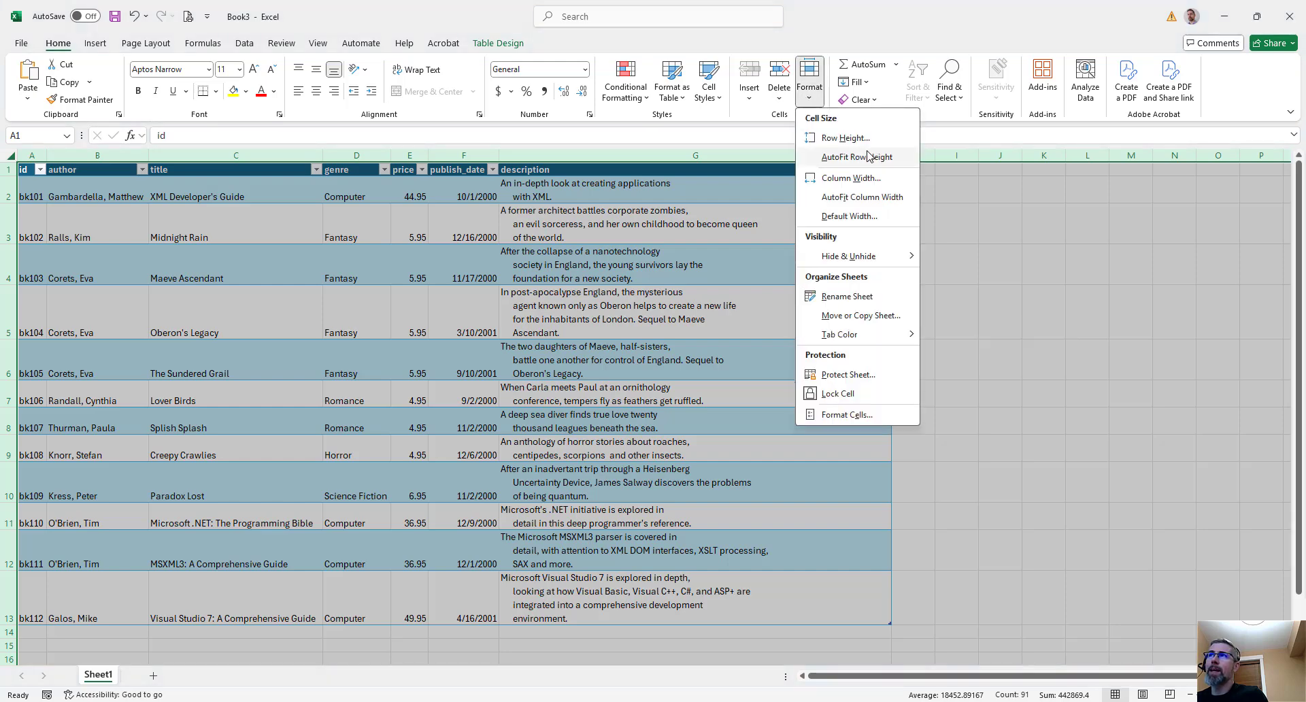
pyautogui.moveTo(791, 144); pyautogui.dragTo(918, 167)
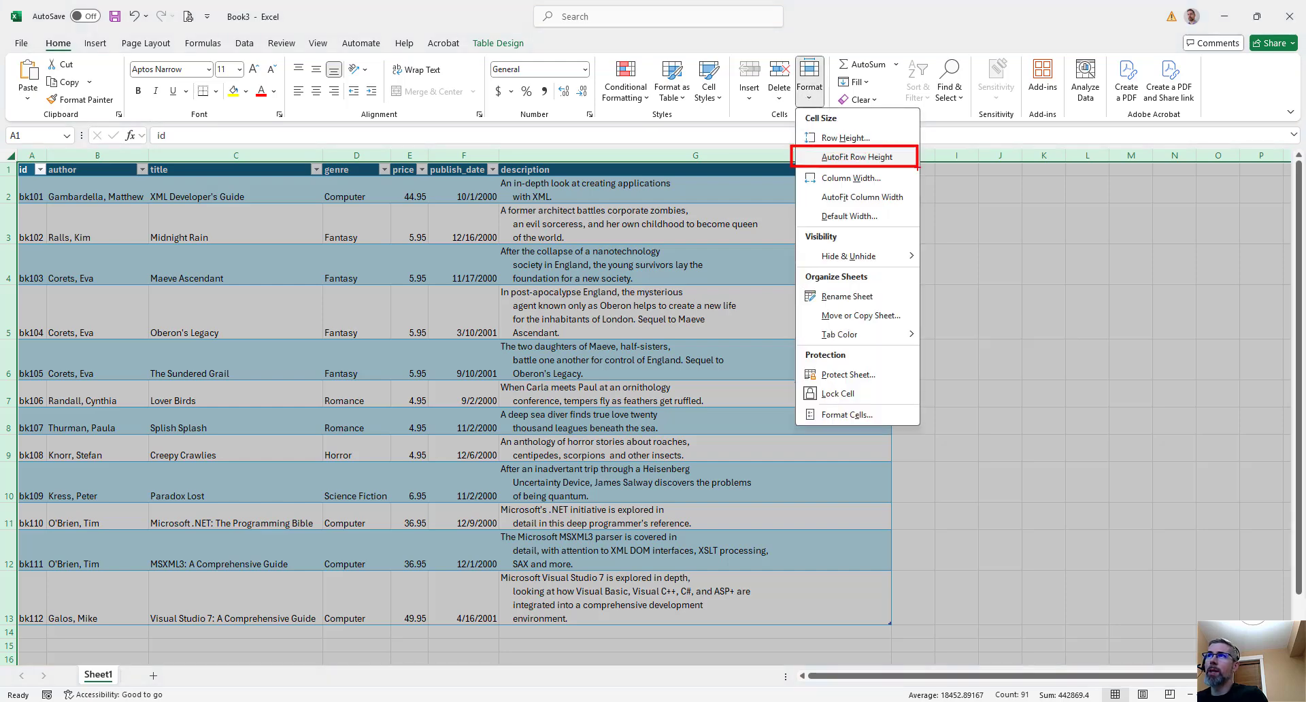
pyautogui.moveTo(788, 52)
pyautogui.mouseDown()
pyautogui.moveTo(832, 87)
pyautogui.moveTo(837, 112)
pyautogui.moveTo(934, 124)
pyautogui.moveTo(995, 78)
pyautogui.mouseUp()
pyautogui.press('Escape')
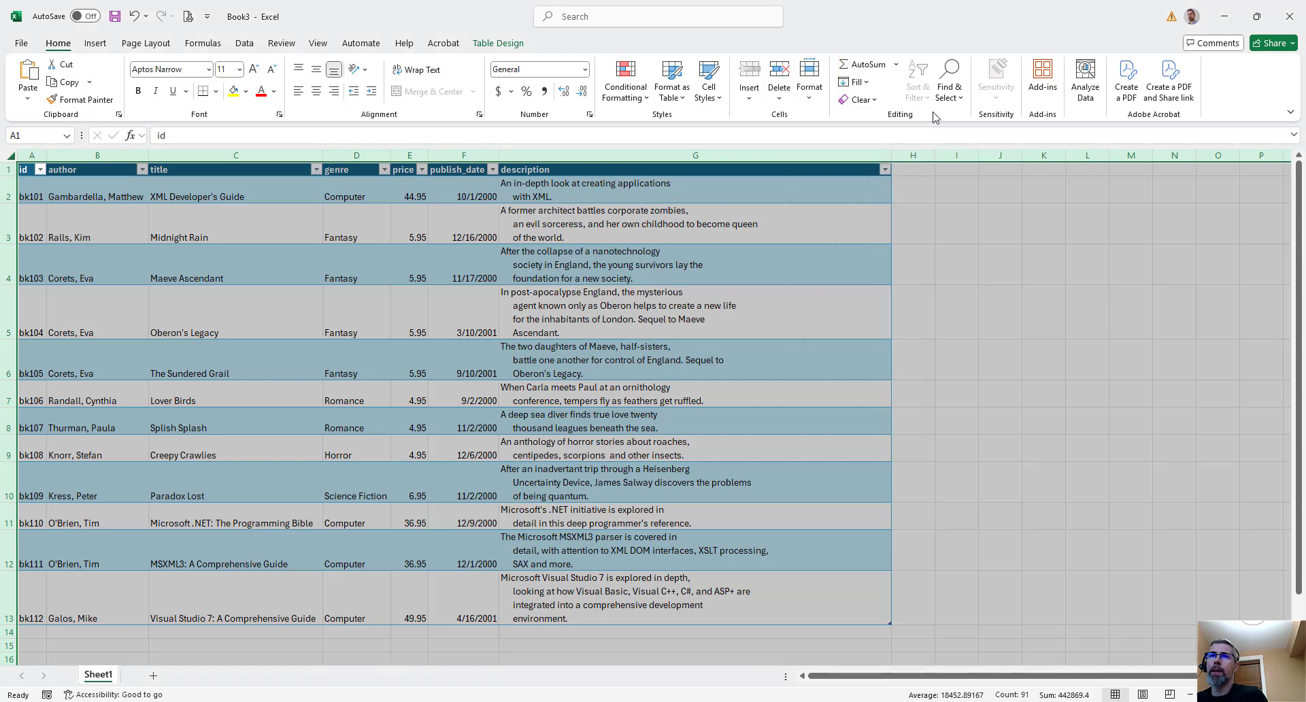
# Step: Review the XML commands available for the description cell of book bk103, and show the workbook's XML Source
pyautogui.click(585, 393)
pyautogui.rightClick(582, 265)
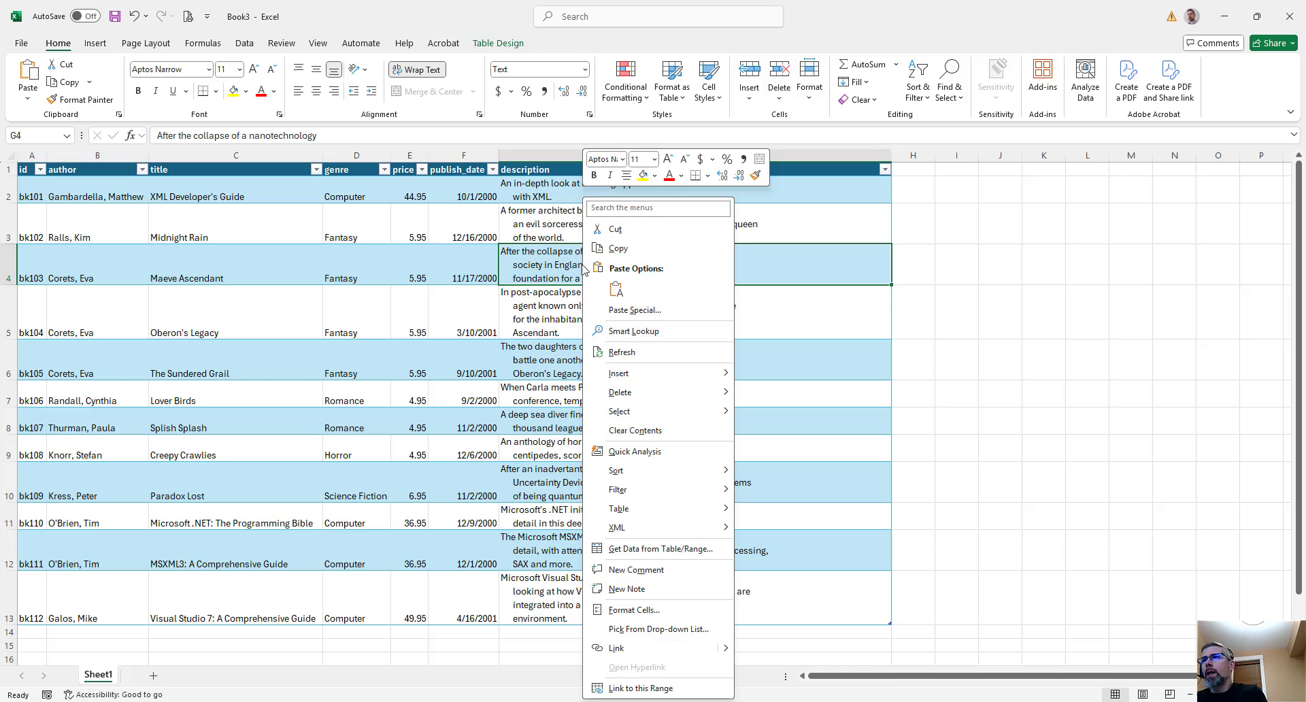
pyautogui.moveTo(663, 531)
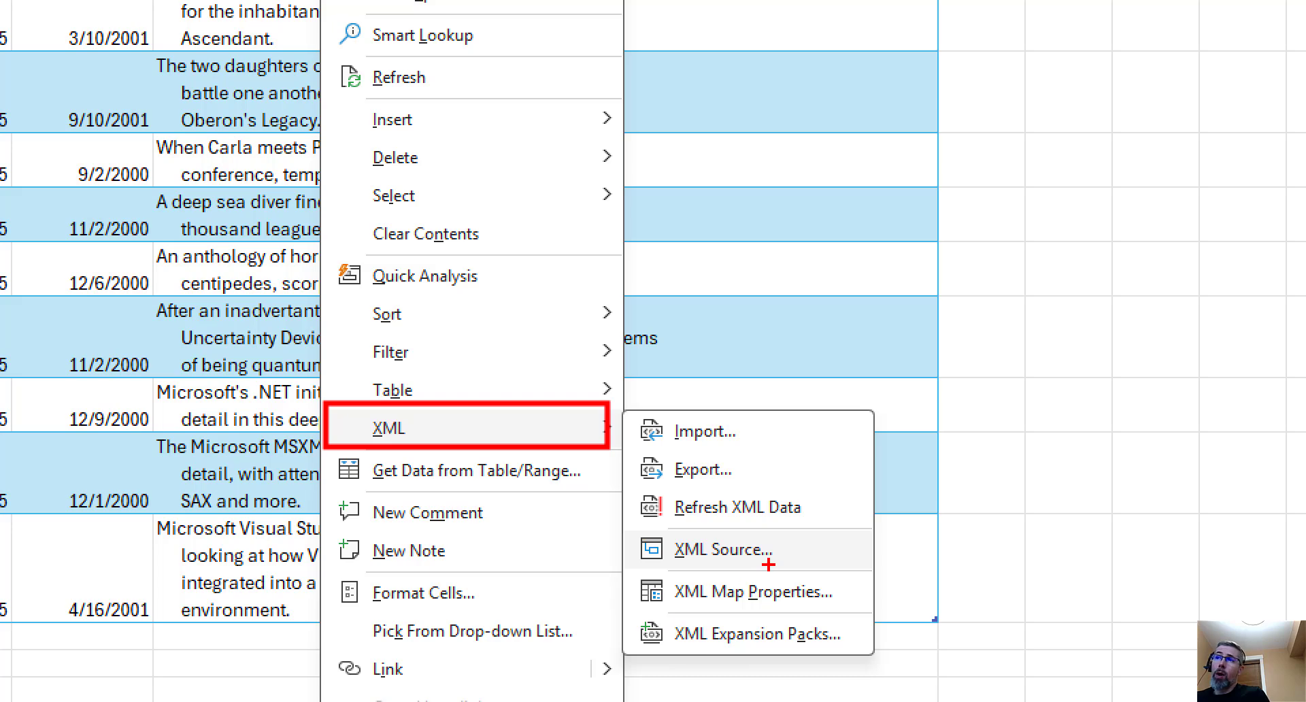
pyautogui.moveTo(789, 548); pyautogui.dragTo(876, 530)
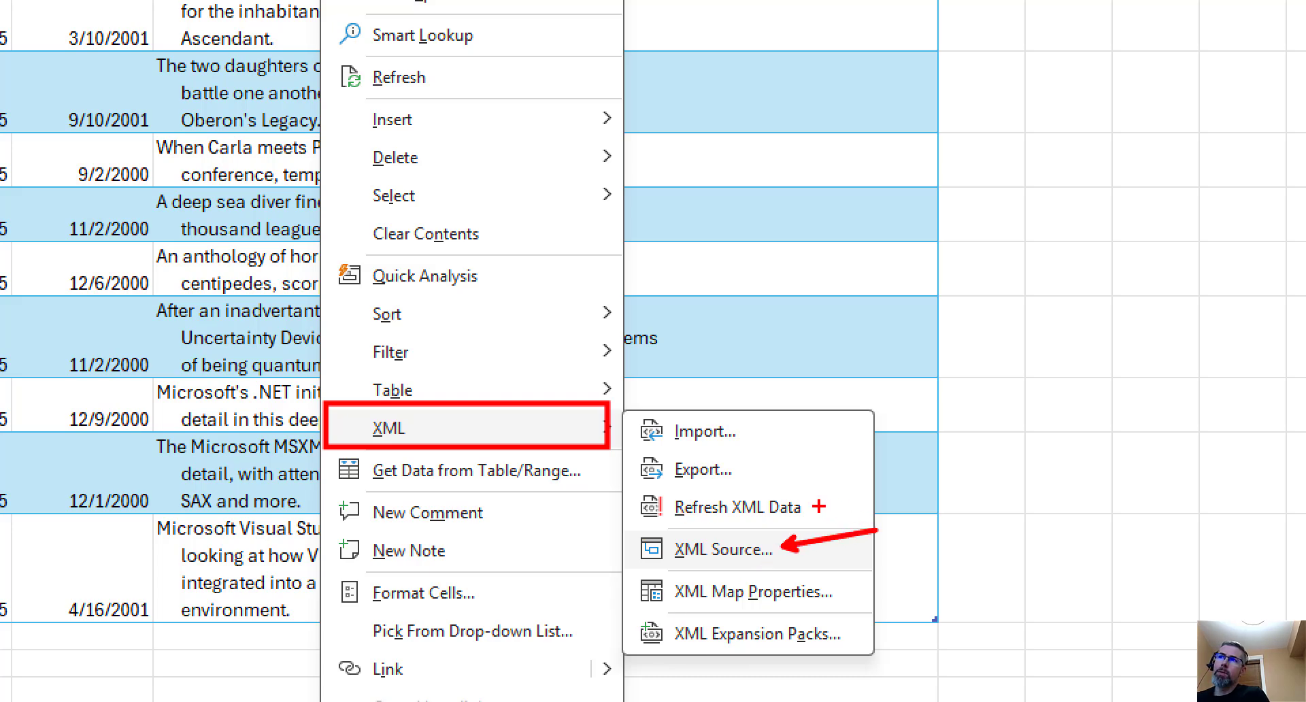
pyautogui.moveTo(818, 506); pyautogui.dragTo(893, 478)
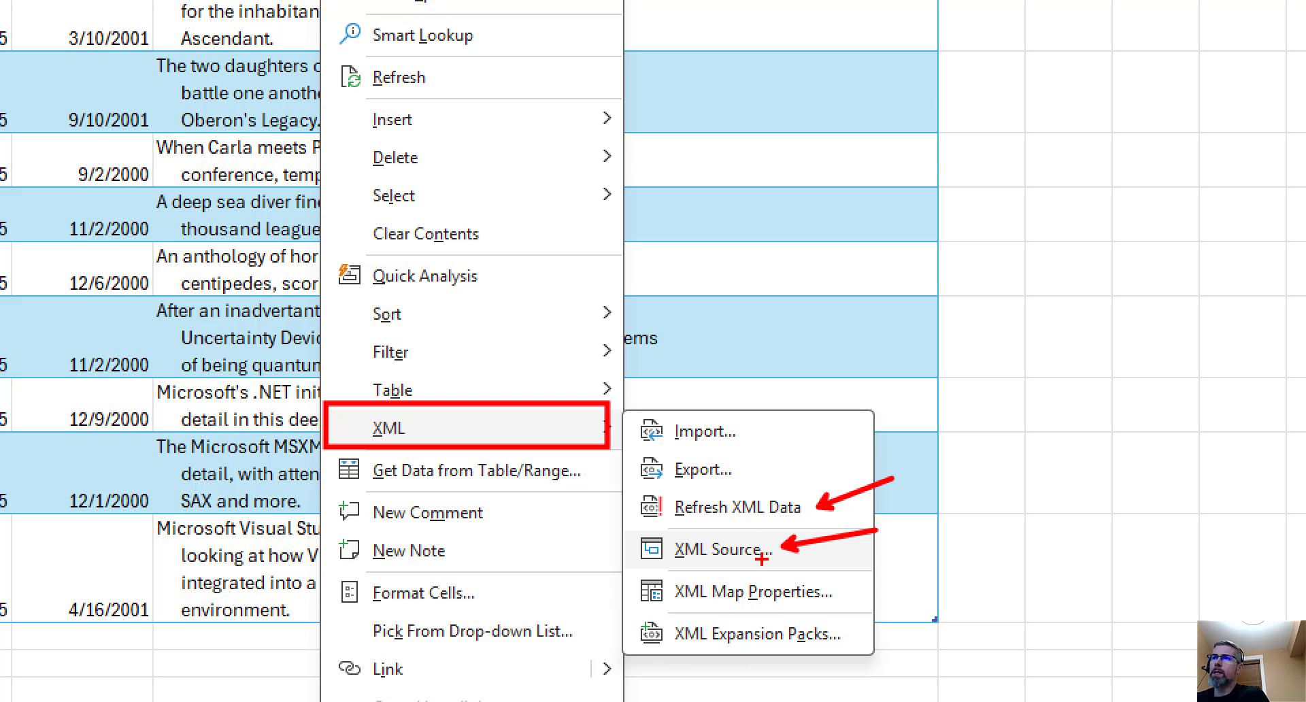
pyautogui.press('Escape')
pyautogui.rightClick(667, 269)
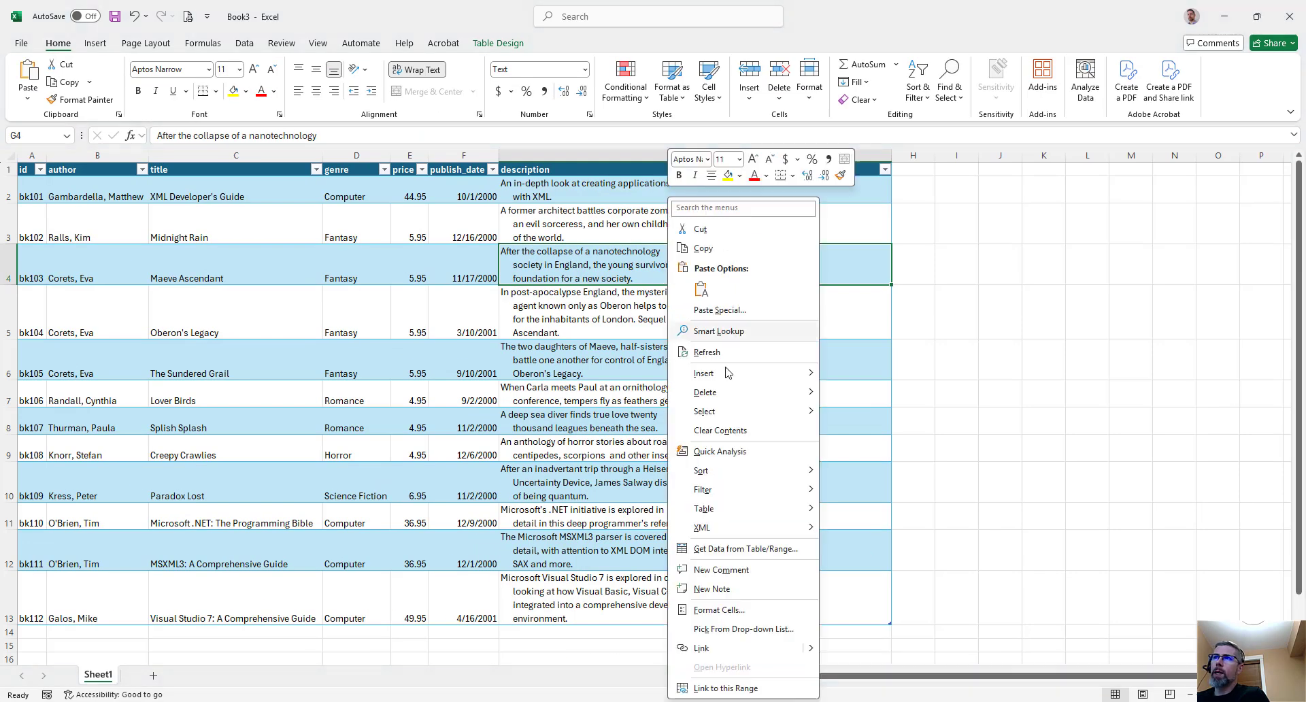
pyautogui.moveTo(760, 535)
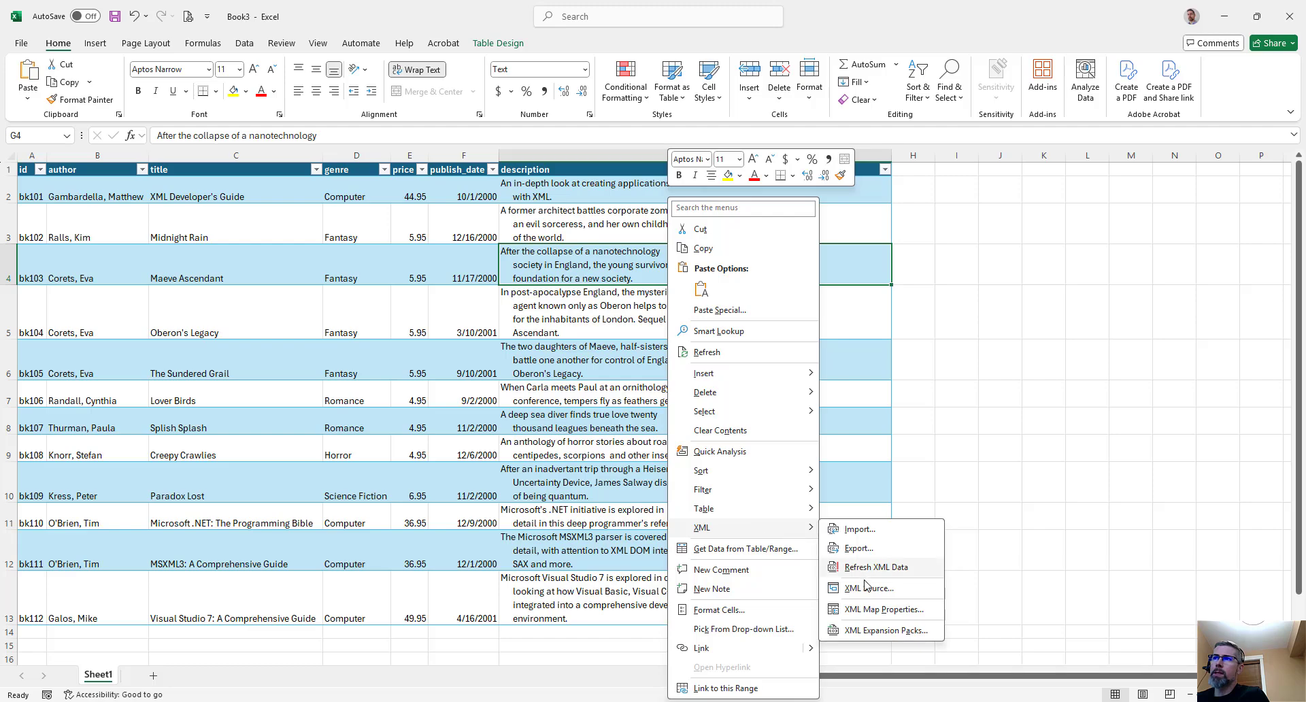
pyautogui.click(866, 588)
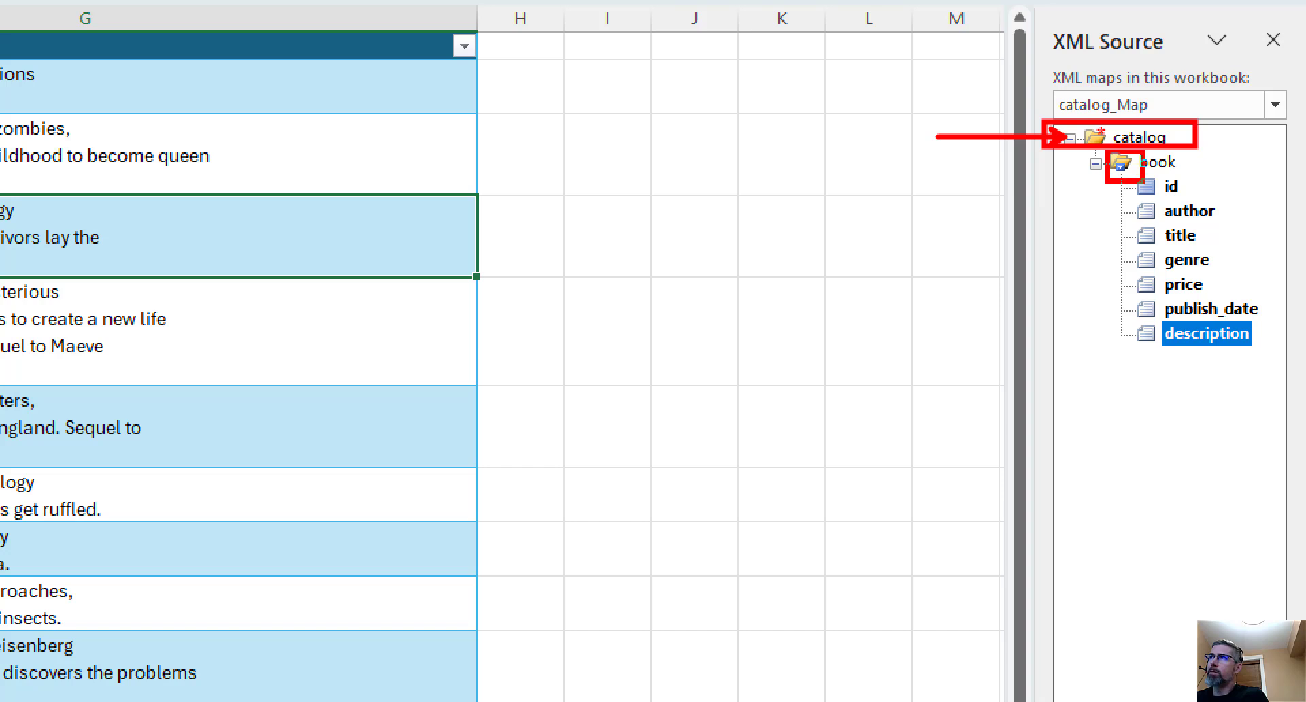
# Step: Examine the catalog_Map structure from the catalog root through the repeating book element to its fields
pyautogui.moveTo(1102, 183); pyautogui.dragTo(915, 257)
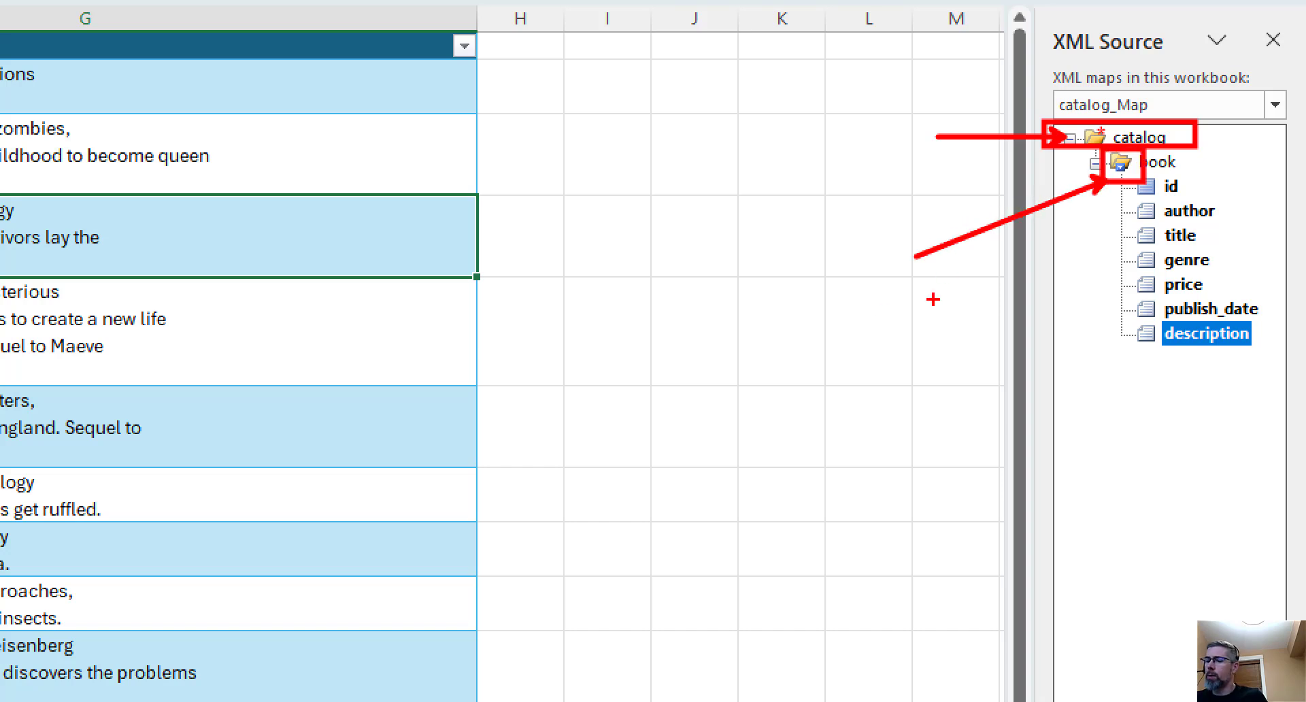
pyautogui.write('epeating')
pyautogui.press('Return')
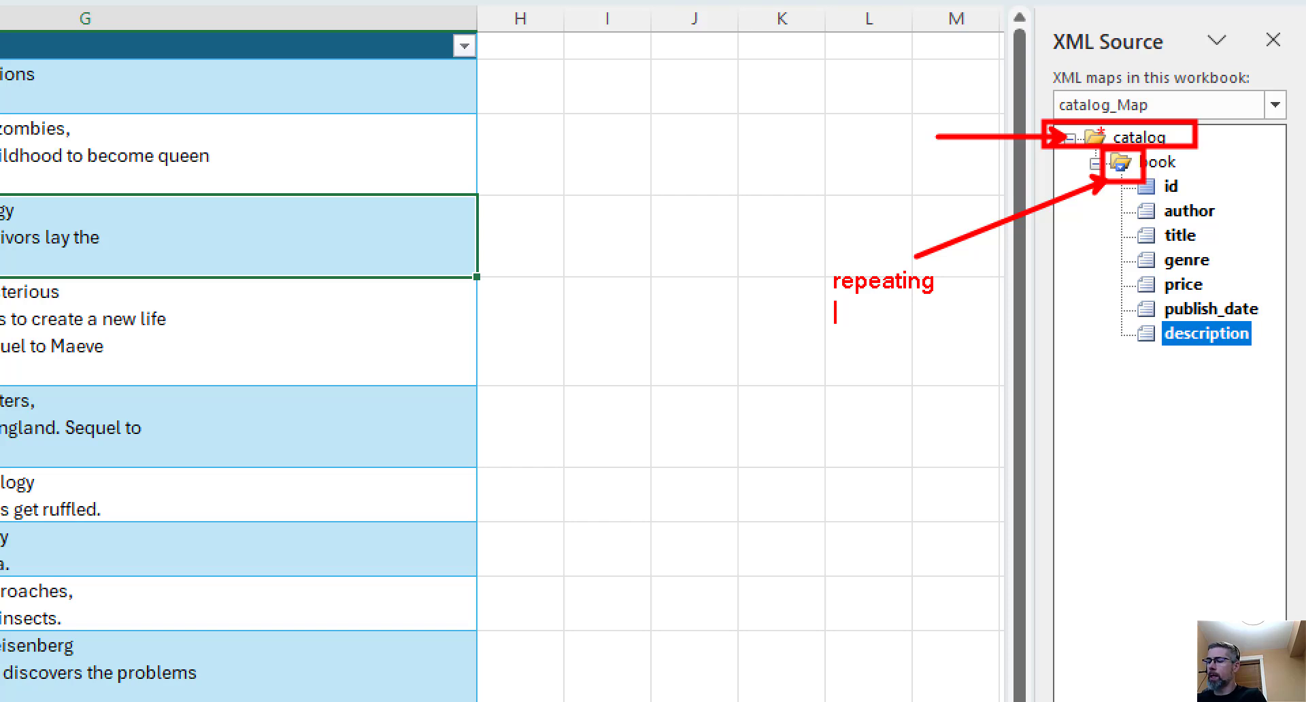
pyautogui.press('Escape')
pyautogui.moveTo(1161, 176)
pyautogui.mouseDown()
pyautogui.moveTo(1279, 360)
pyautogui.moveTo(1266, 355)
pyautogui.mouseUp()
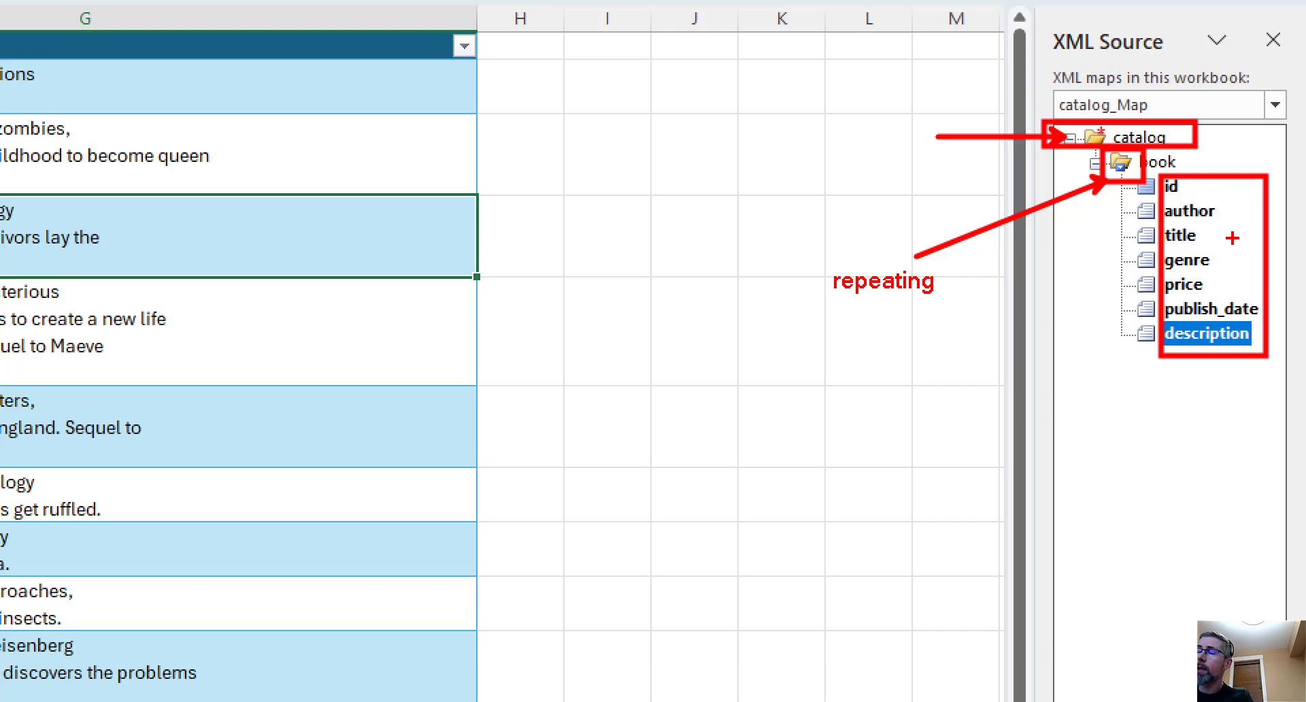
pyautogui.press('Escape')
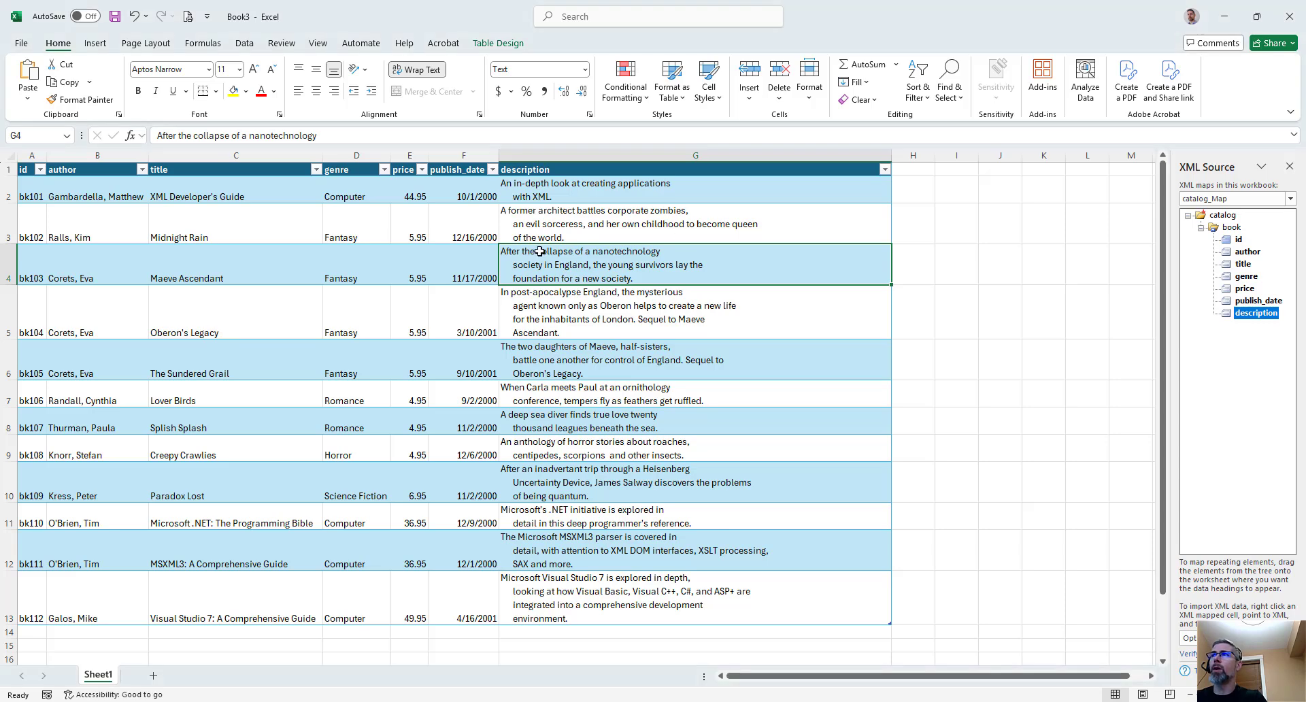
# Step: Select cells in the price, publish_date, genre, title and author columns to check which XML map element each one corresponds to
pyautogui.click(418, 184)
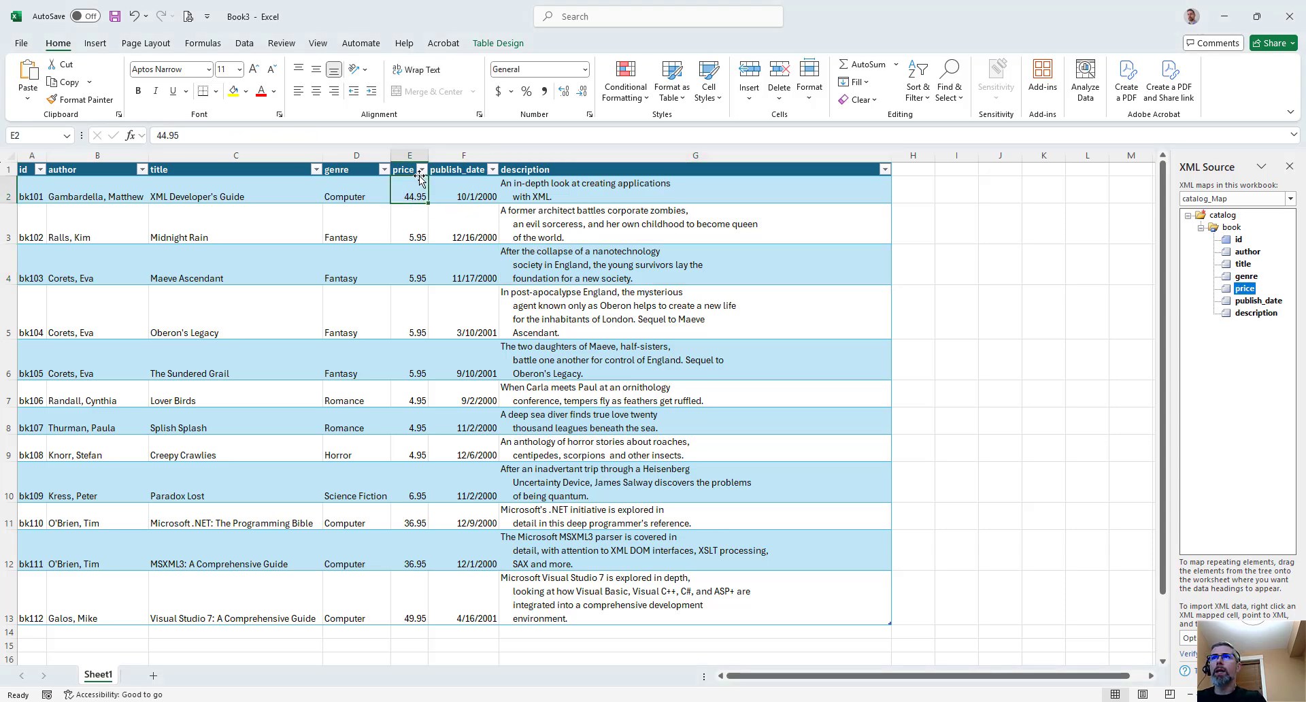
pyautogui.click(462, 231)
pyautogui.click(415, 235)
pyautogui.click(343, 227)
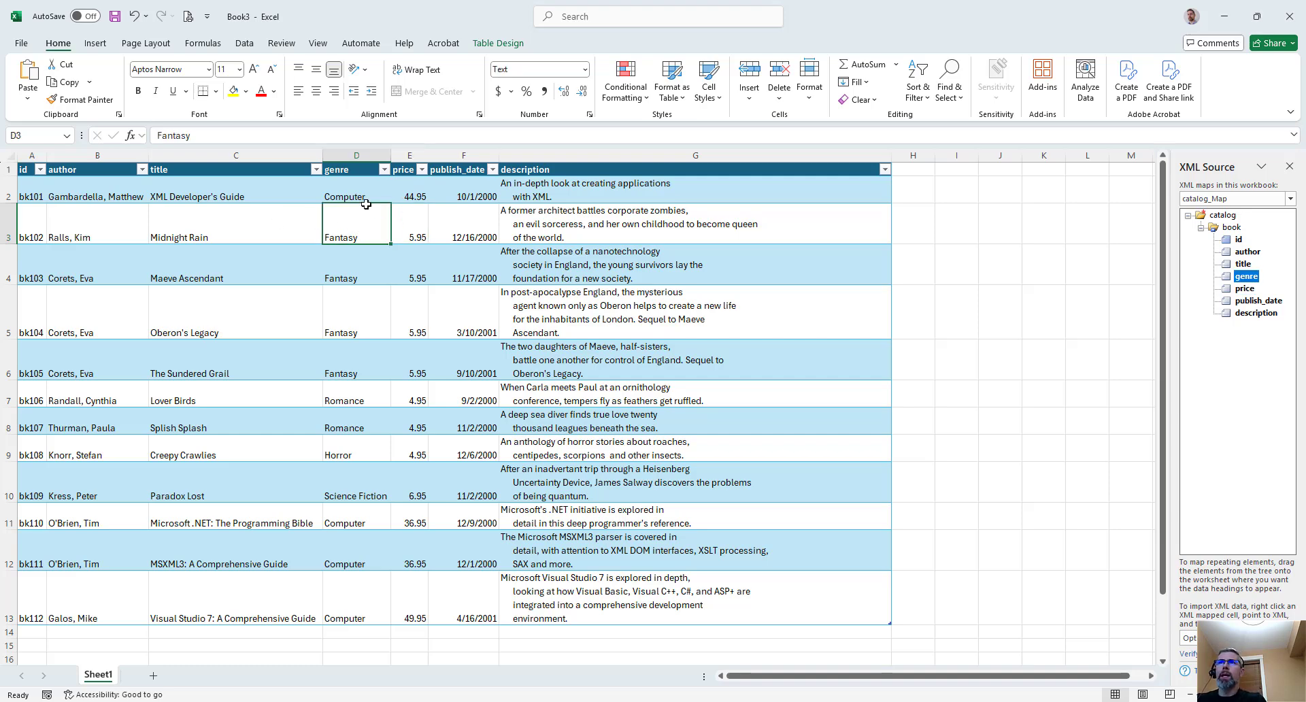
pyautogui.click(345, 195)
pyautogui.click(258, 196)
pyautogui.click(113, 198)
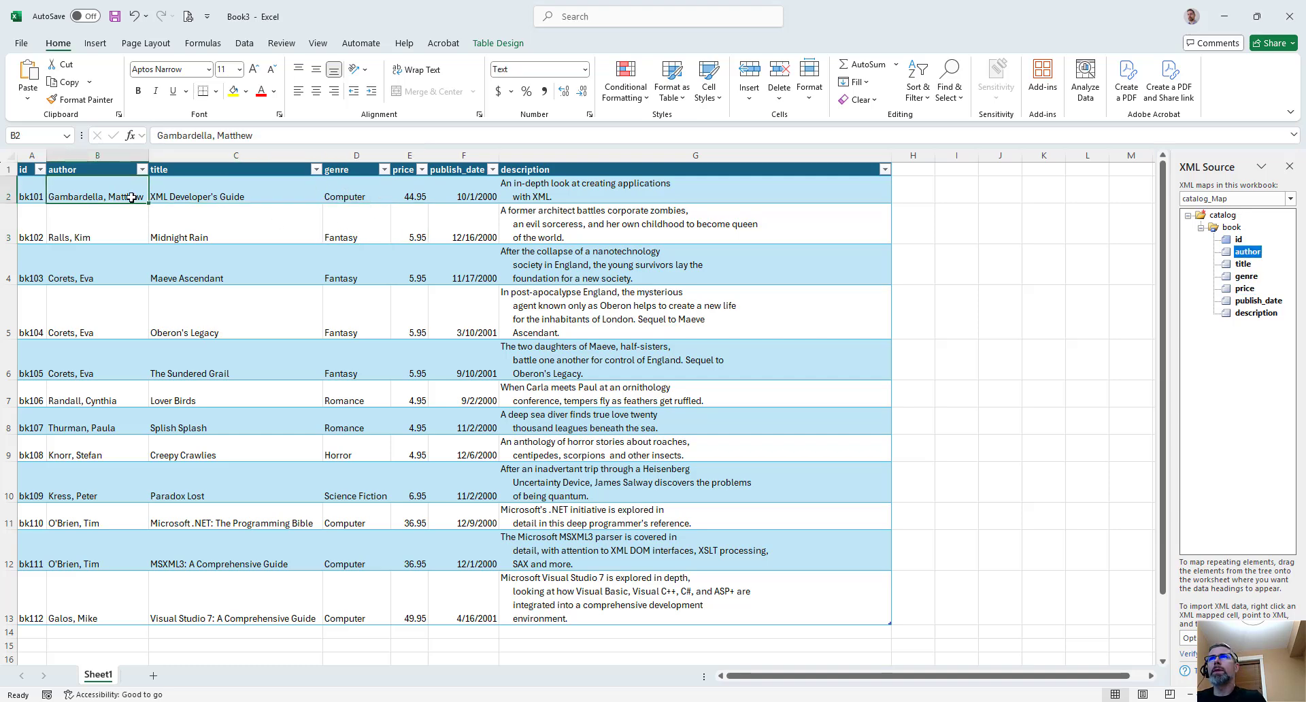
# Step: Check the number format assigned to the id, author, title and genre cells of the first book row
pyautogui.moveTo(489, 51); pyautogui.dragTo(602, 85)
pyautogui.moveTo(521, 71); pyautogui.dragTo(140, 189)
pyautogui.press('Escape')
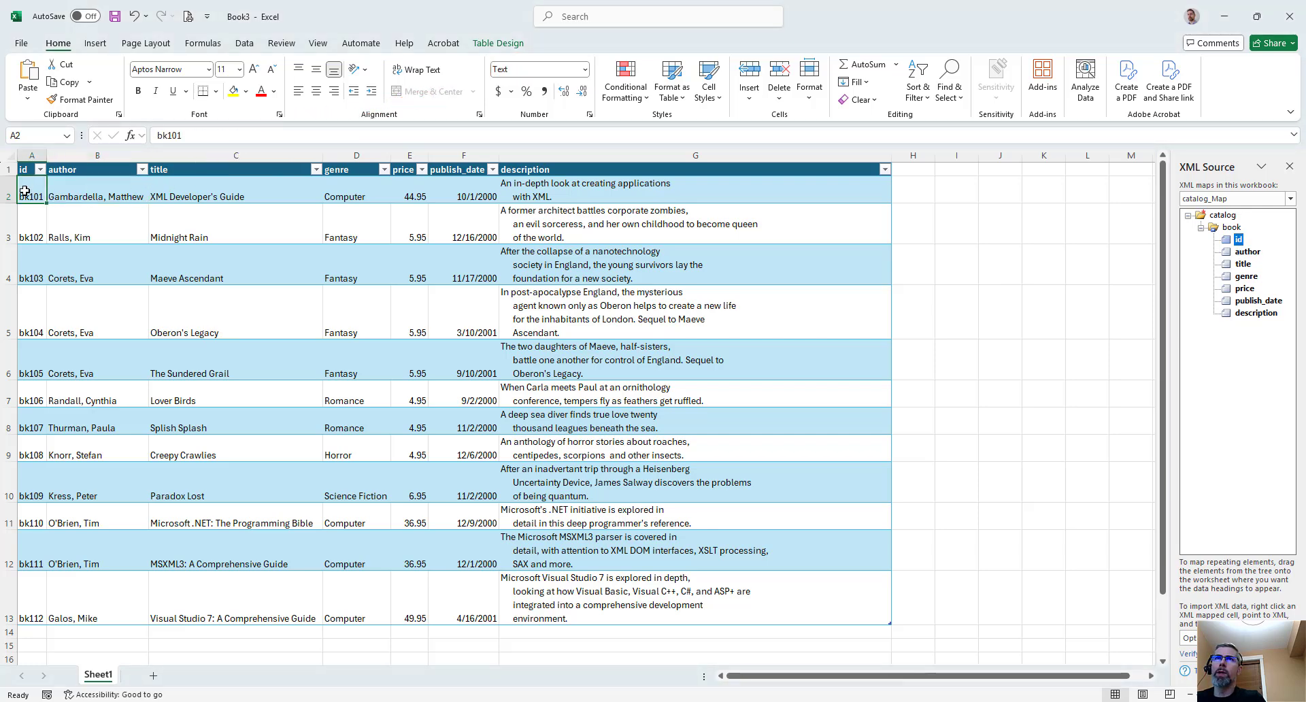
pyautogui.click(238, 194)
pyautogui.click(337, 193)
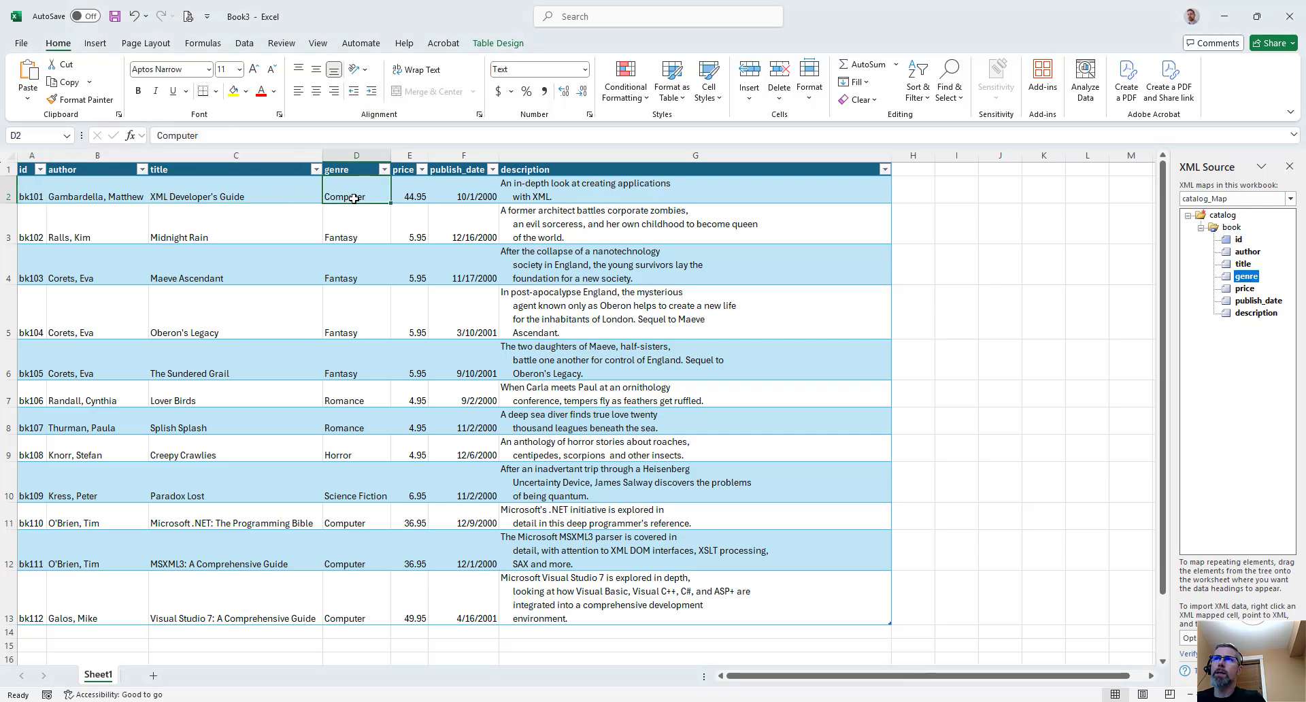
pyautogui.moveTo(393, 208); pyautogui.dragTo(8, 174)
pyautogui.moveTo(484, 109)
pyautogui.mouseDown()
pyautogui.moveTo(367, 182)
pyautogui.moveTo(498, 80)
pyautogui.moveTo(541, 79)
pyautogui.mouseUp()
pyautogui.press('Escape')
# Step: Check the number format assigned to the price and publish_date cells of the first book row
pyautogui.click(411, 195)
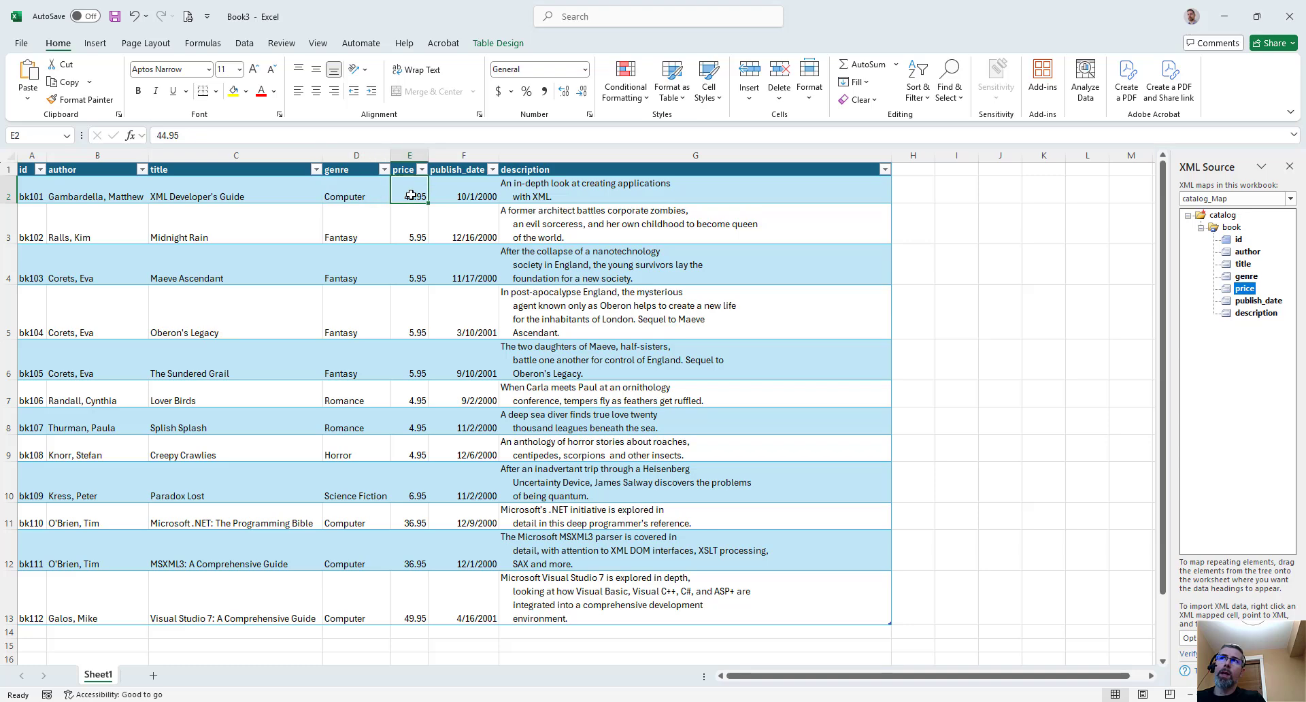
pyautogui.moveTo(487, 60); pyautogui.dragTo(541, 82)
pyautogui.press('Escape')
pyautogui.click(467, 184)
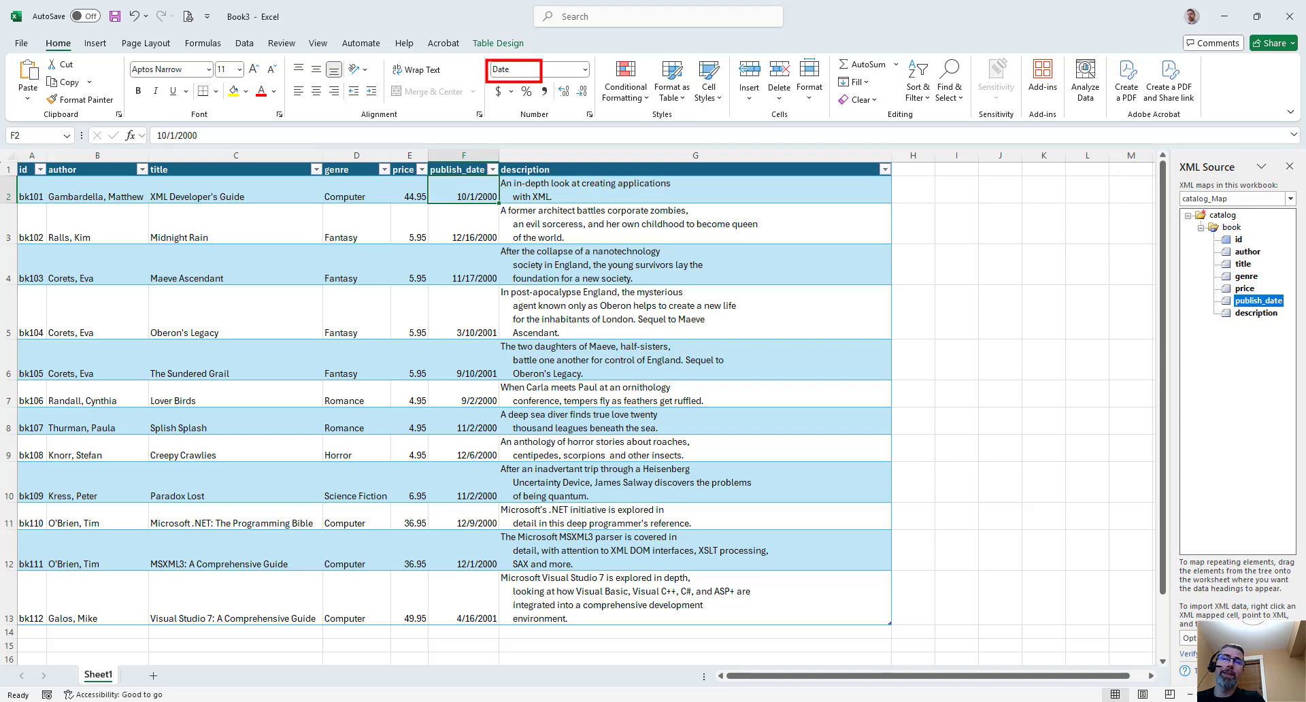
pyautogui.press('Escape')
# Step: Sort the table by publish_date from oldest to newest, and expand the 2000 and 2001 groups in that column's filter list
pyautogui.click(492, 169)
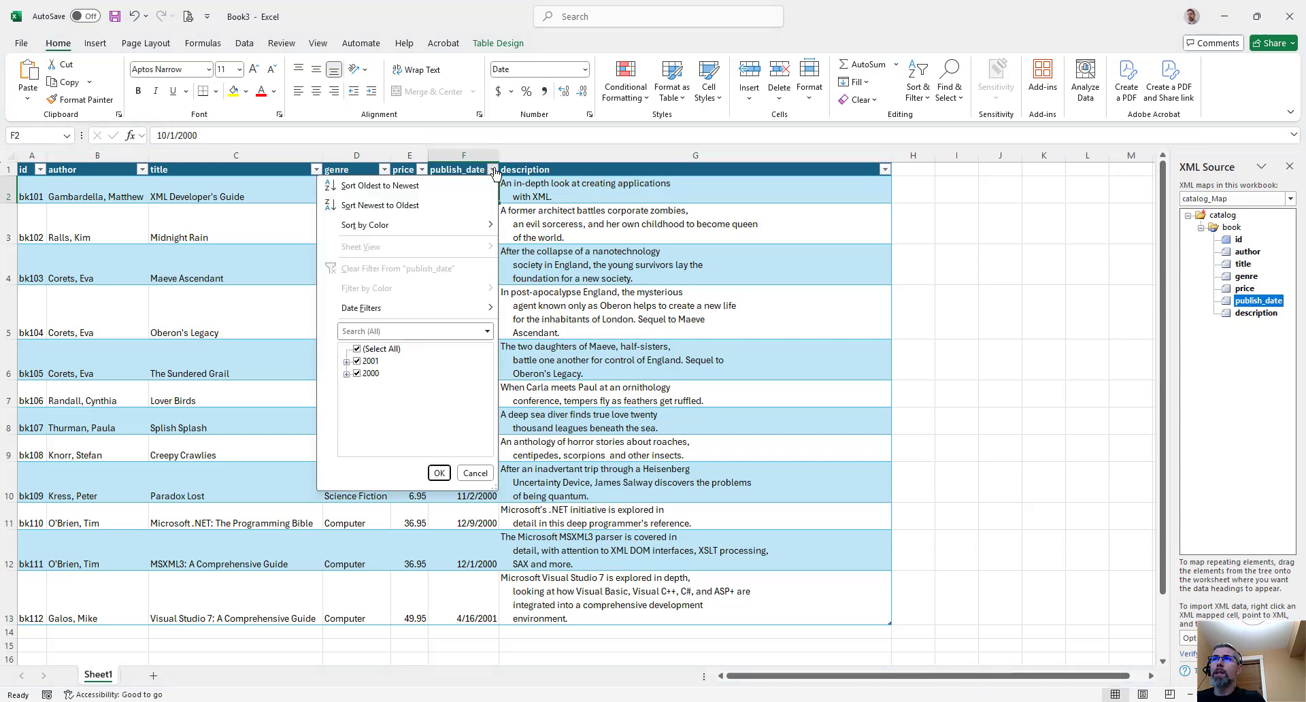
pyautogui.click(475, 186)
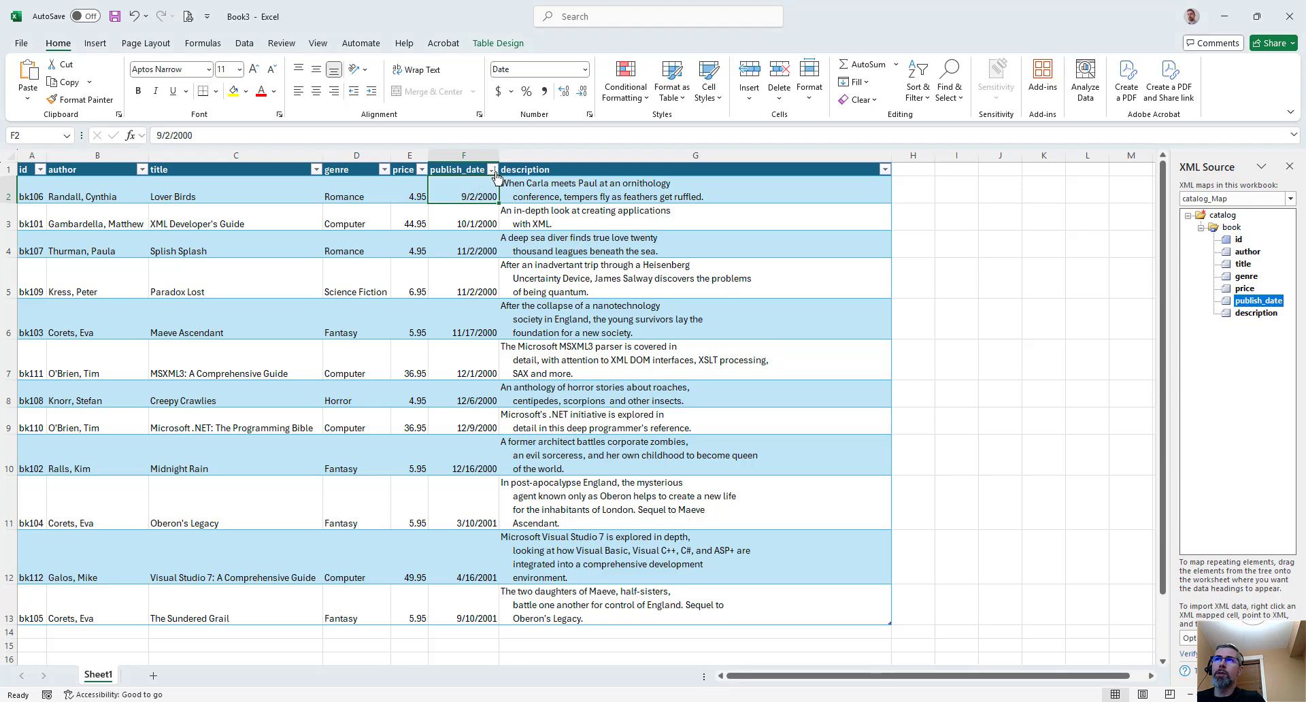
pyautogui.click(492, 169)
pyautogui.click(346, 374)
pyautogui.click(346, 361)
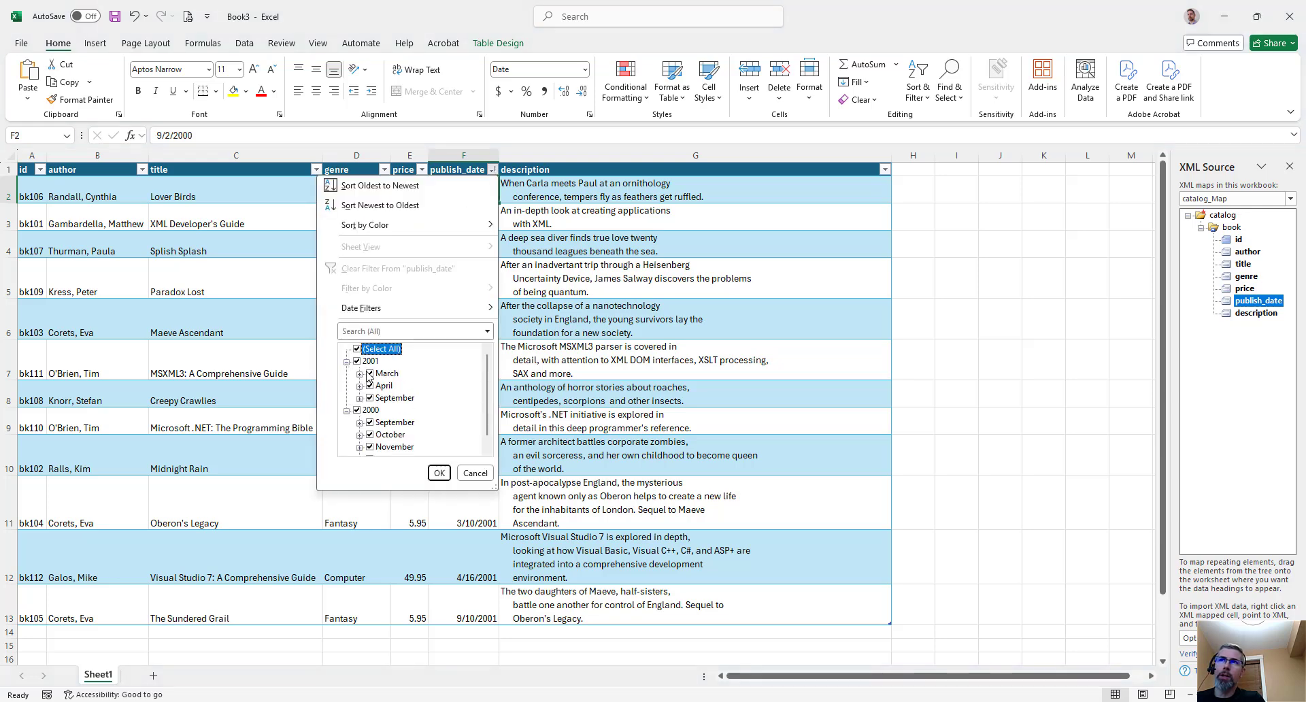
pyautogui.moveTo(329, 331); pyautogui.dragTo(427, 466)
pyautogui.moveTo(403, 301); pyautogui.dragTo(476, 251)
pyautogui.moveTo(504, 183); pyautogui.dragTo(504, 162)
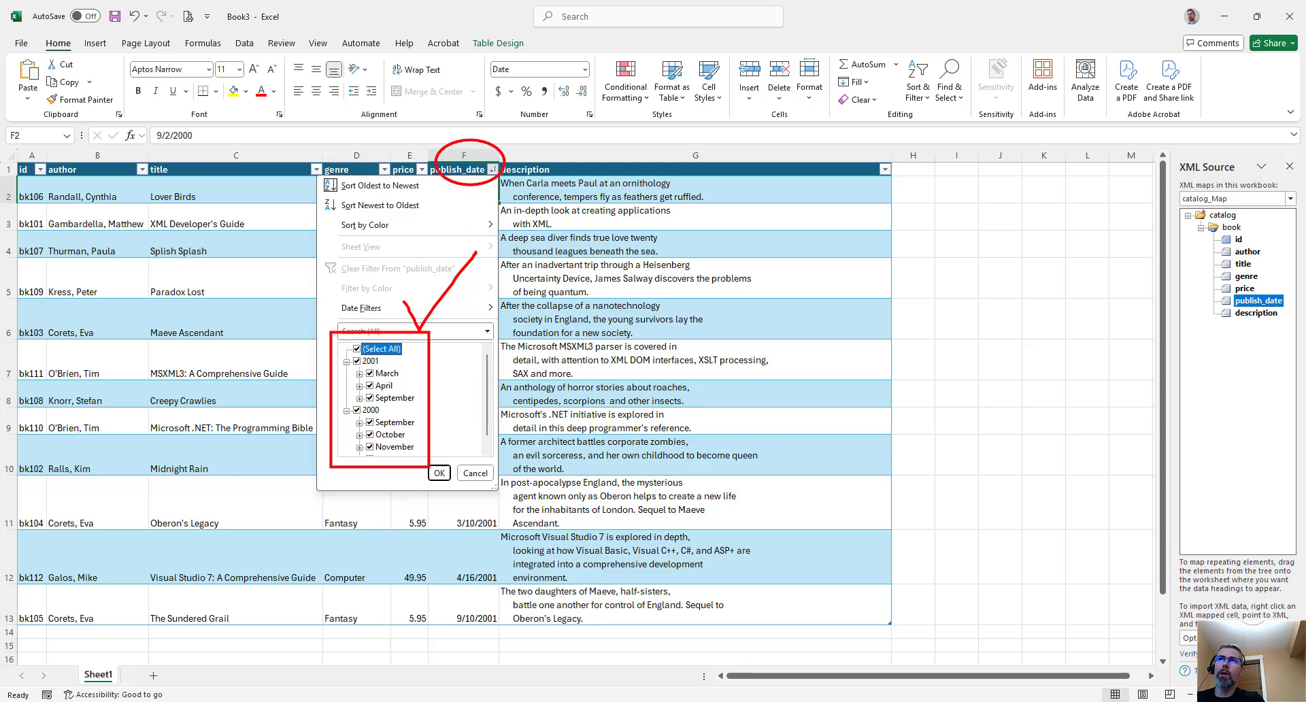
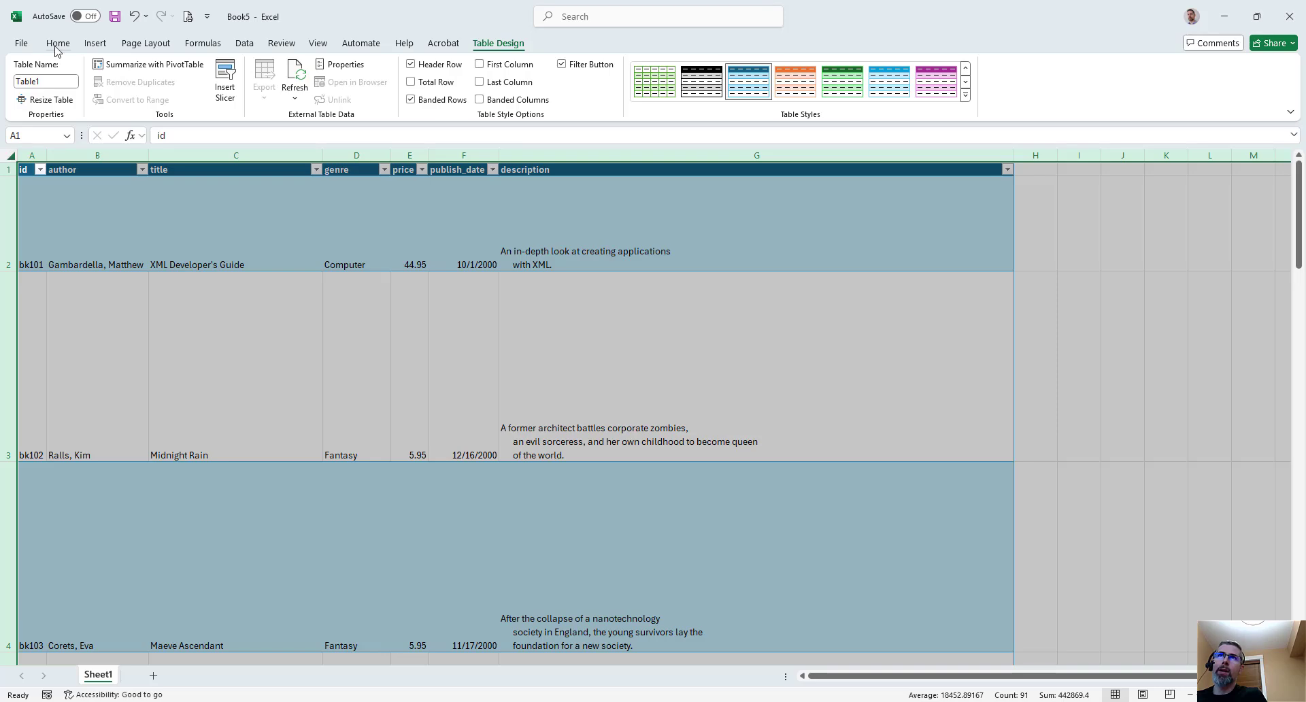
# Step: AutoFit the height of all rows in the imported book table
pyautogui.click(58, 43)
pyautogui.click(820, 102)
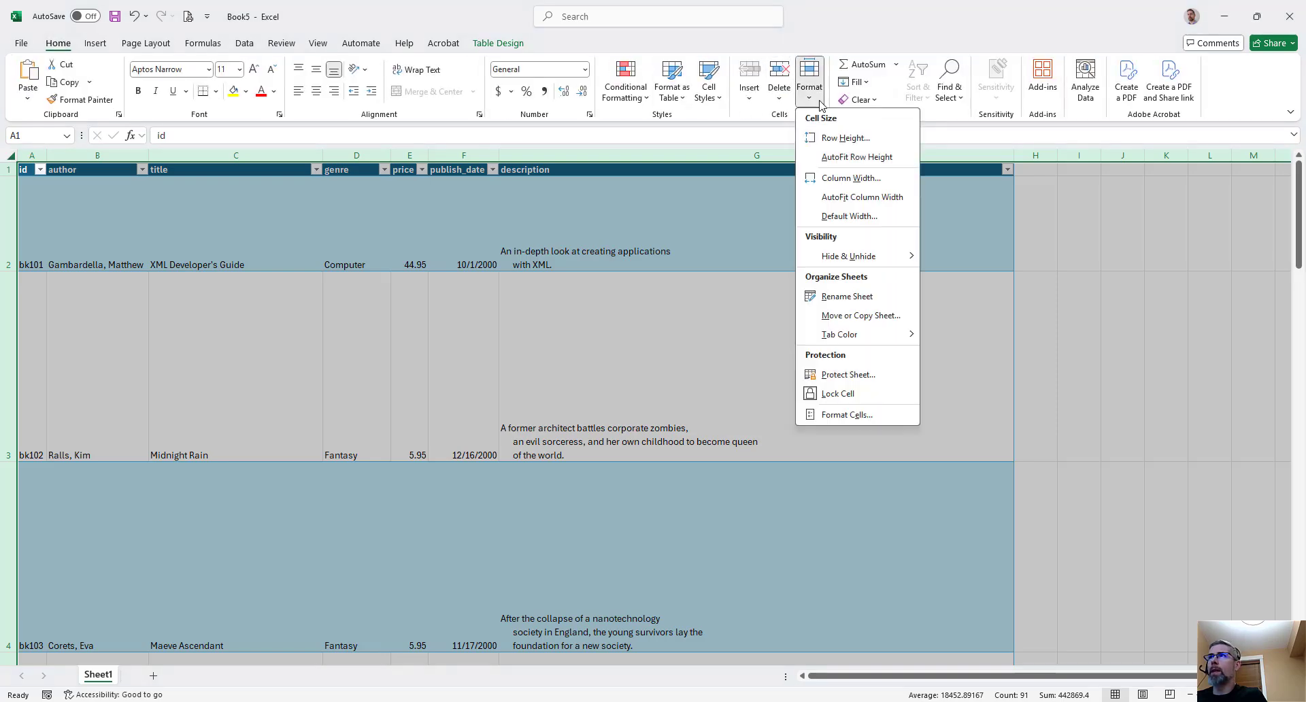
pyautogui.click(856, 157)
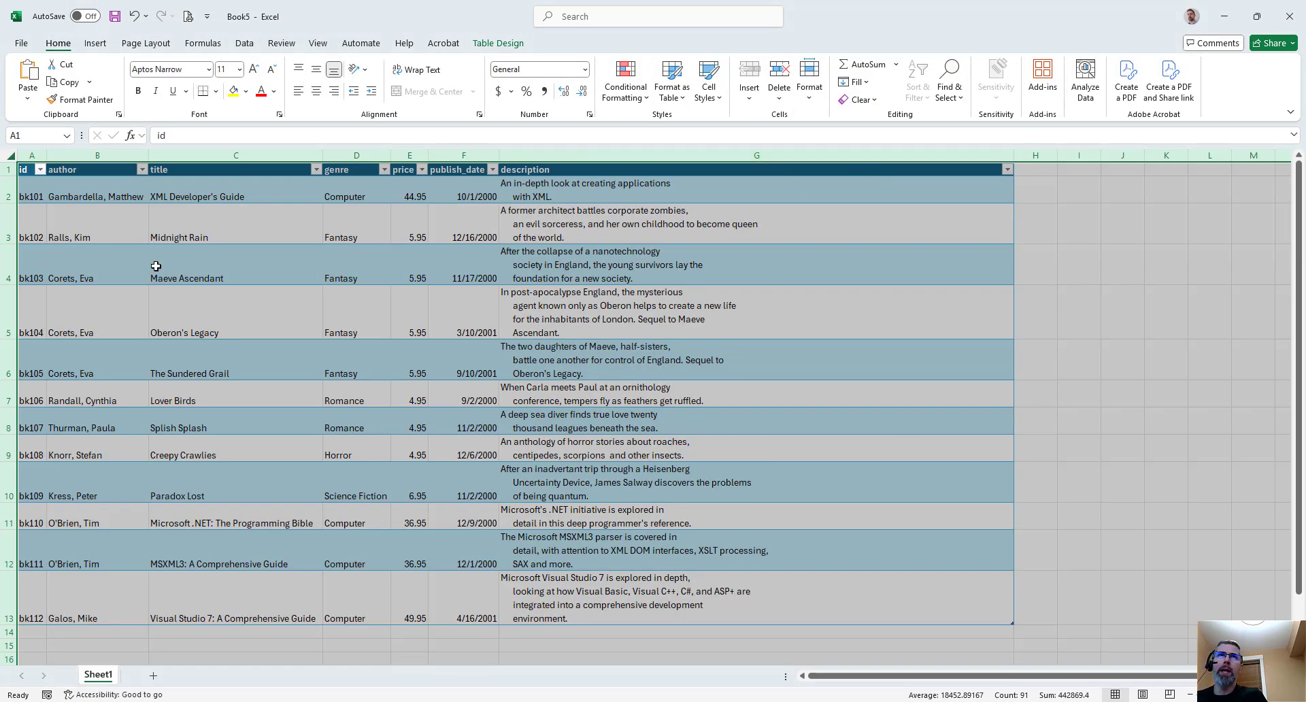
# Step: Display the XML source map for the table and add a new blank worksheet
pyautogui.rightClick(582, 256)
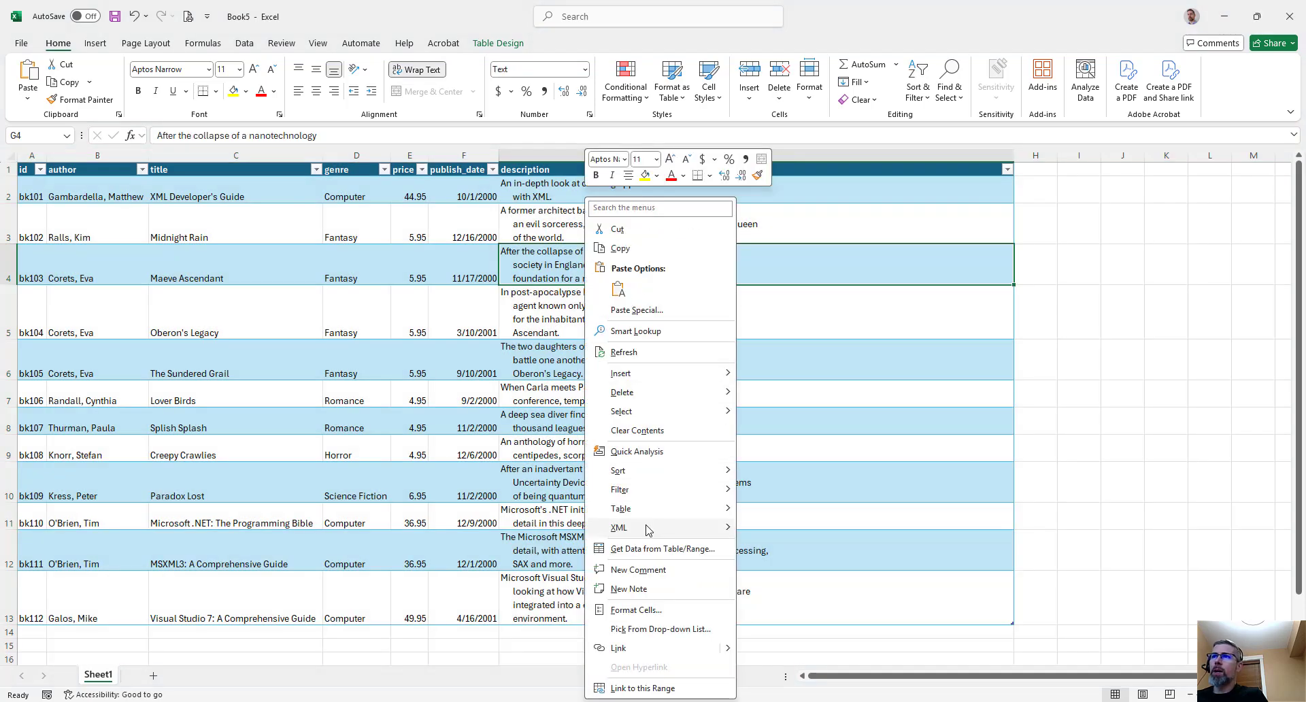
pyautogui.moveTo(646, 532)
pyautogui.click(789, 587)
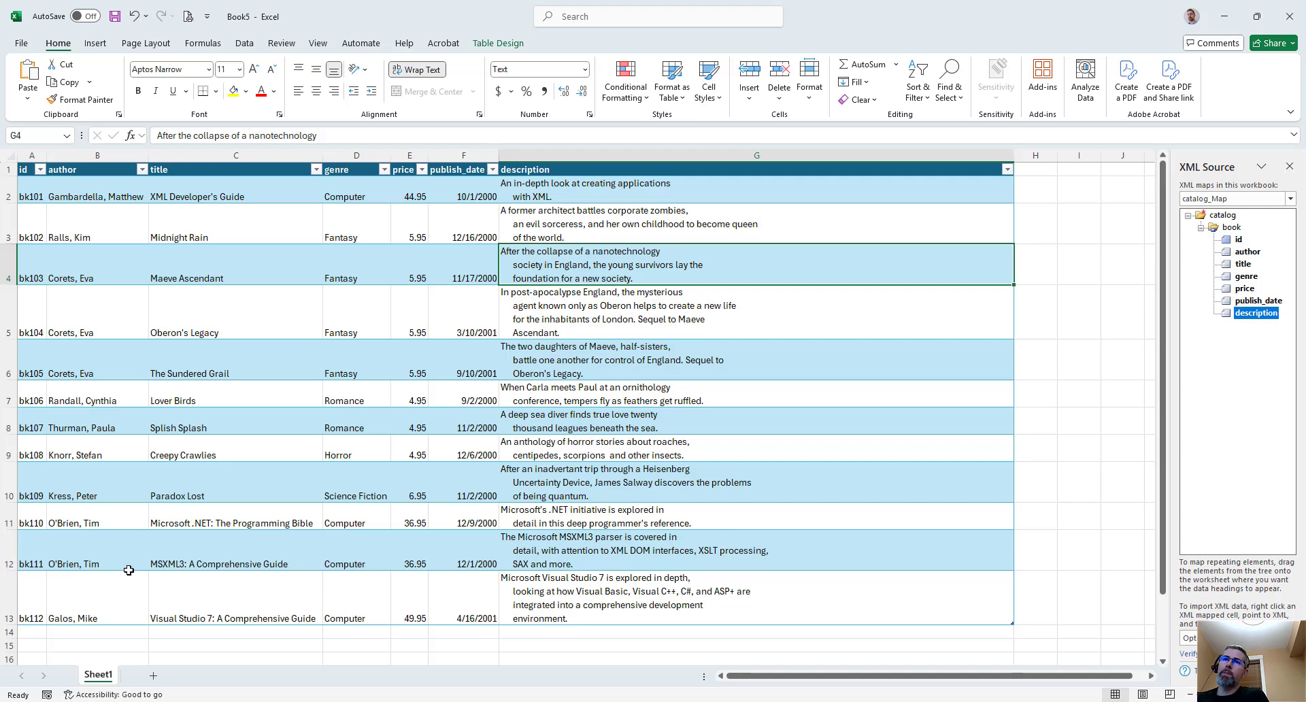
pyautogui.click(153, 675)
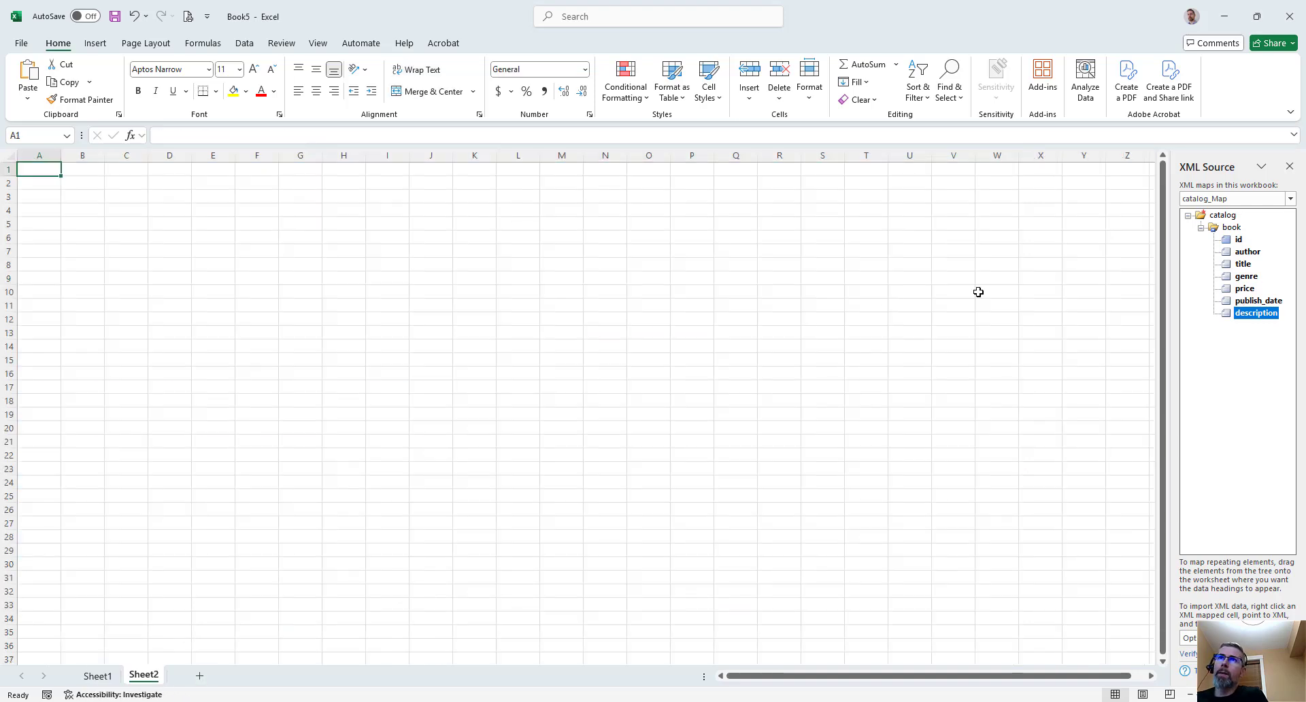
# Step: Select the book, author, genre, publish_date and description map elements to check which table cells each one is mapped to
pyautogui.click(1231, 227)
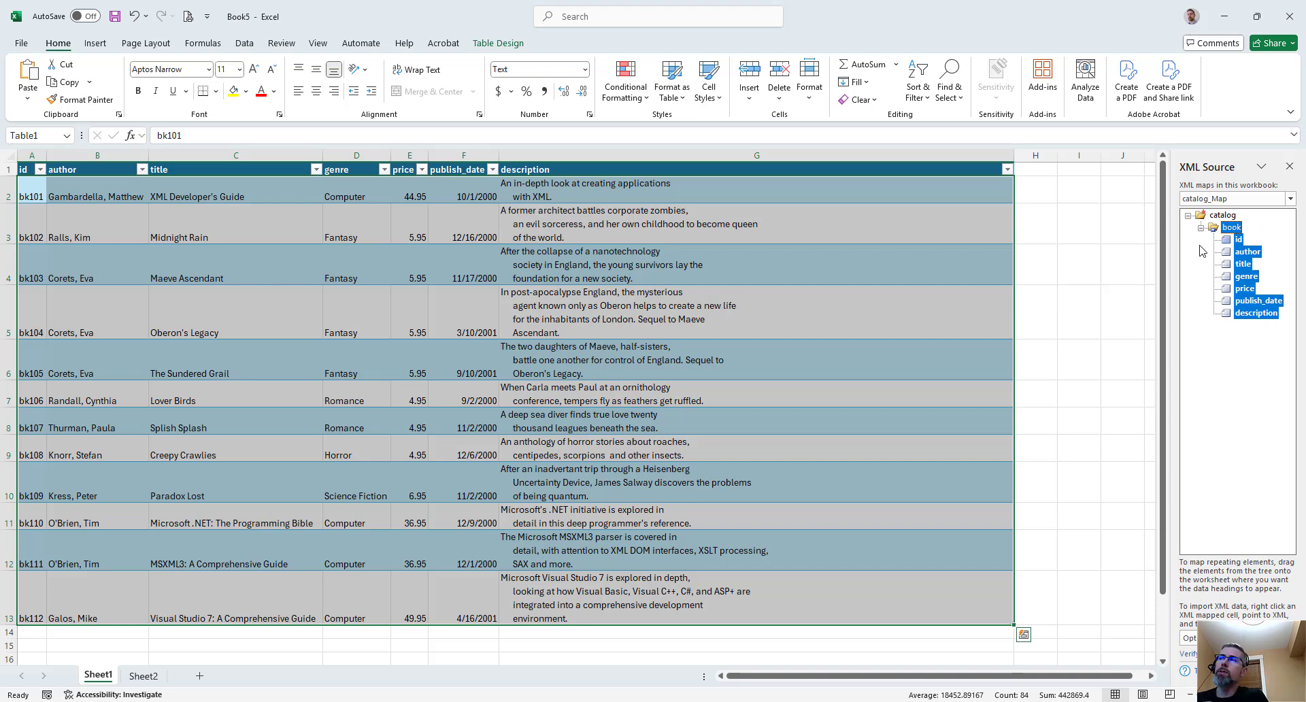
pyautogui.click(1246, 253)
pyautogui.click(1245, 276)
pyautogui.click(1252, 300)
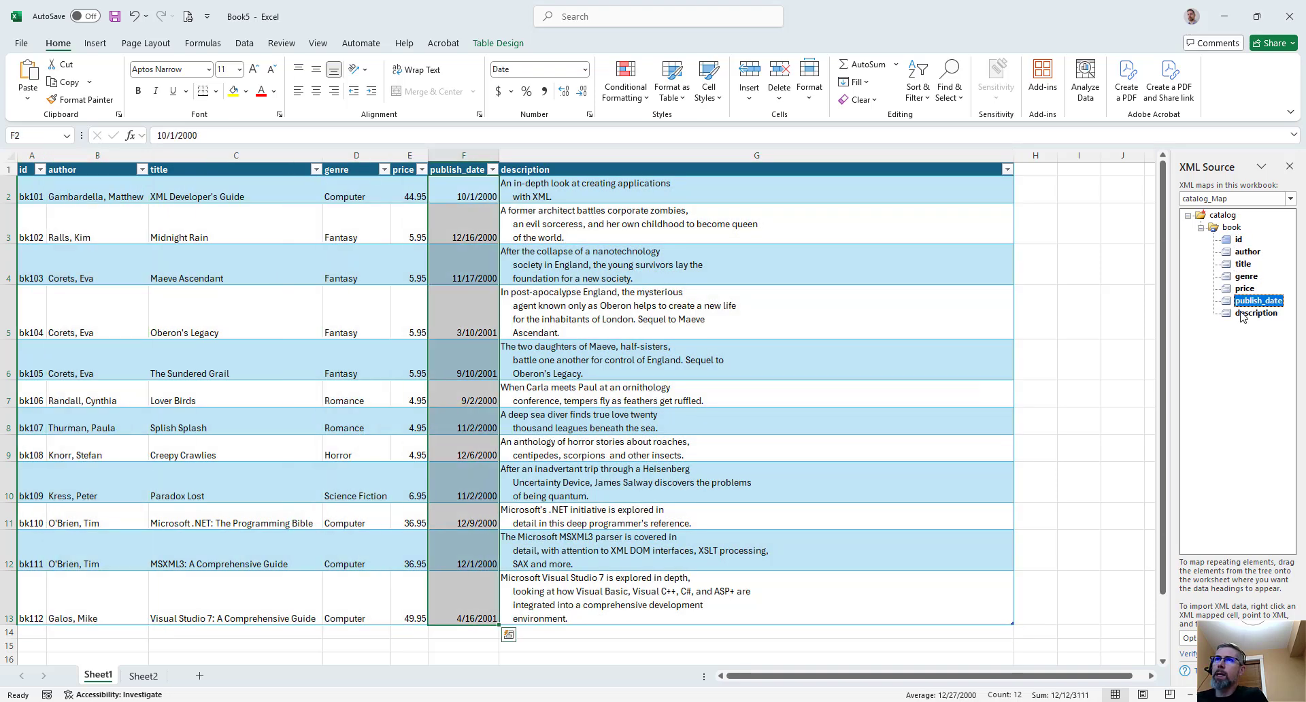
pyautogui.click(1242, 314)
# Step: Select the genre, price and publish_date elements together in catalog_Map
pyautogui.click(1245, 276)
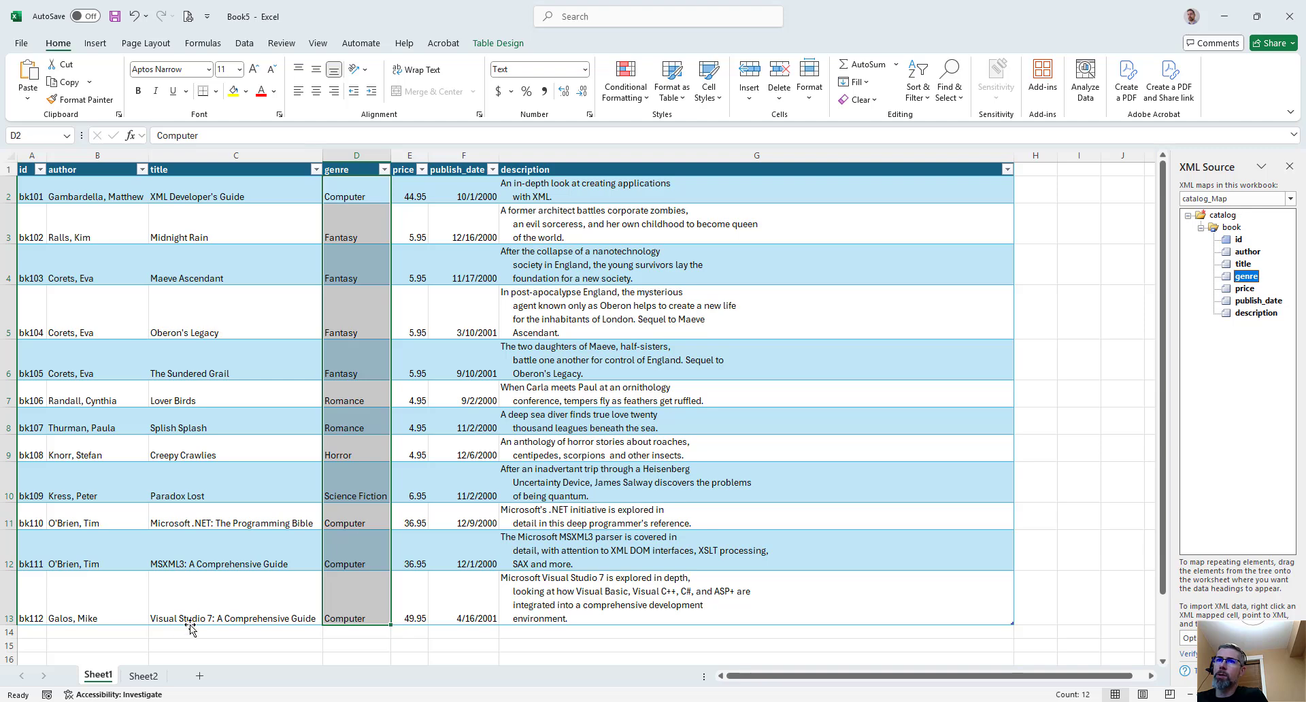
pyautogui.click(145, 675)
pyautogui.click(1243, 289)
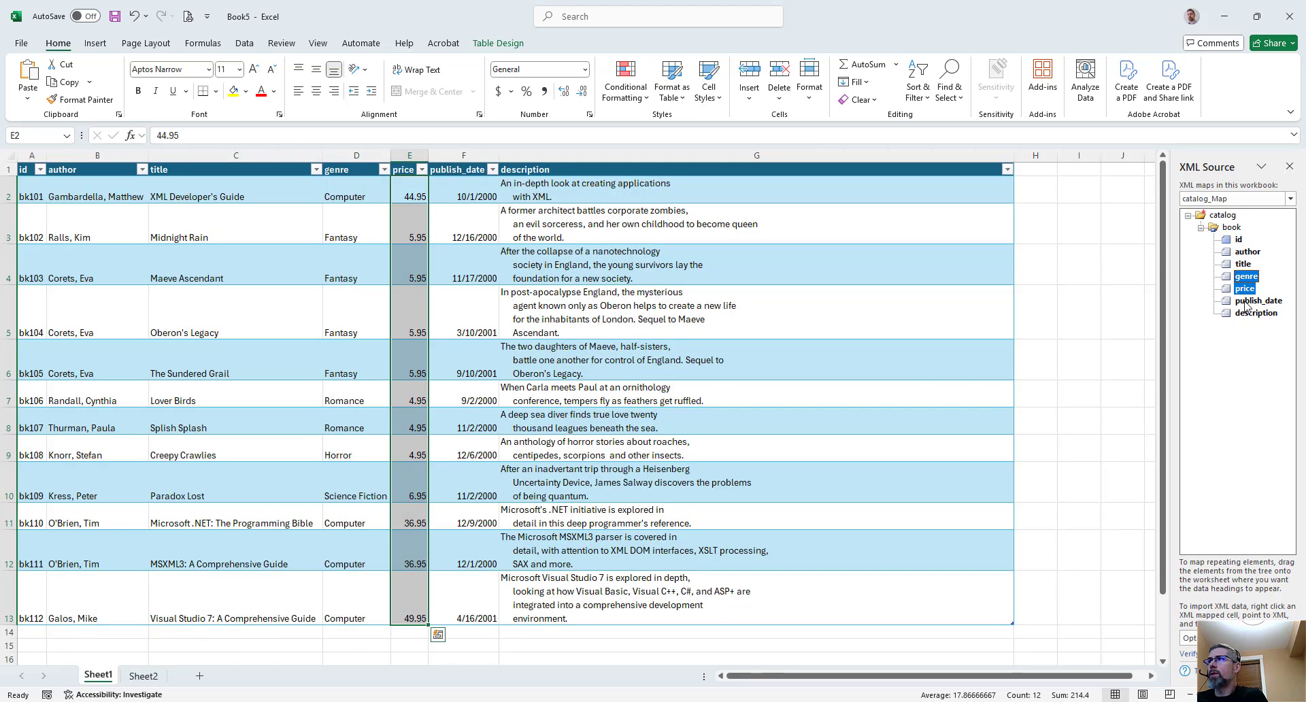
pyautogui.click(1245, 302)
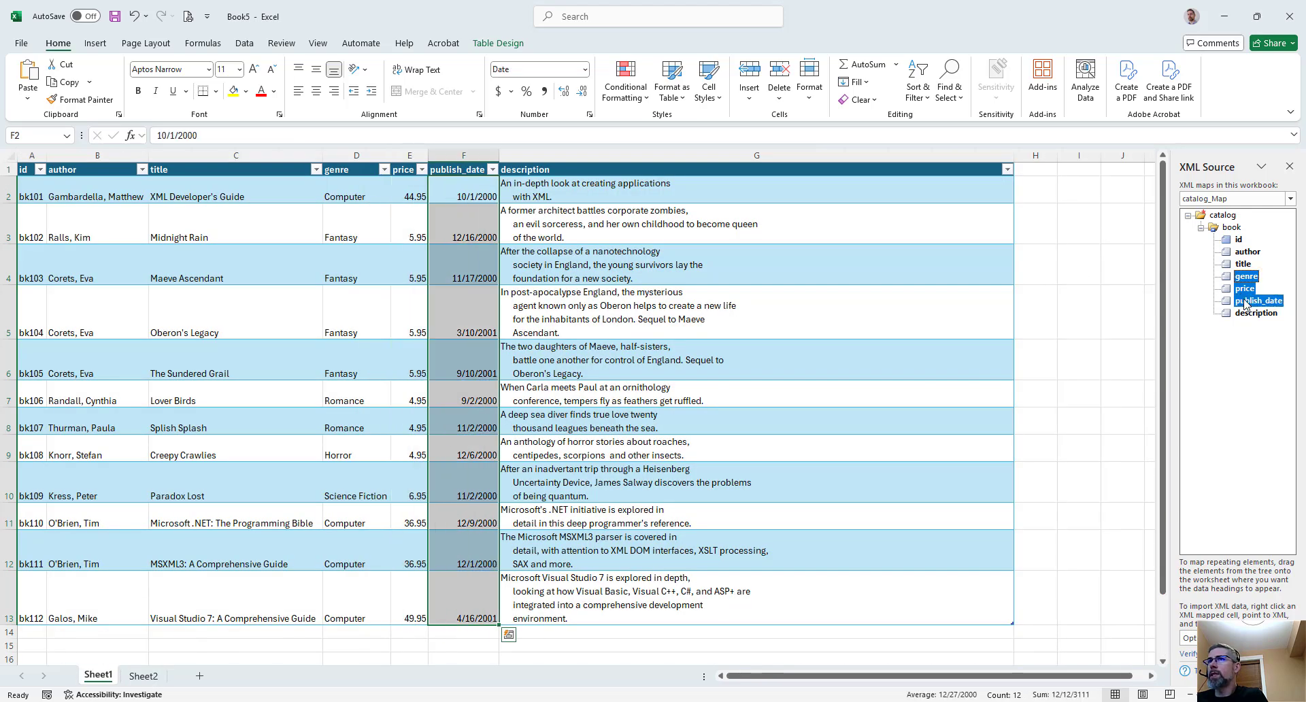
# Step: Delete Sheet1 with the full book table, keeping only the blank Sheet2
pyautogui.rightClick(96, 676)
pyautogui.click(116, 491)
pyautogui.press('Return')
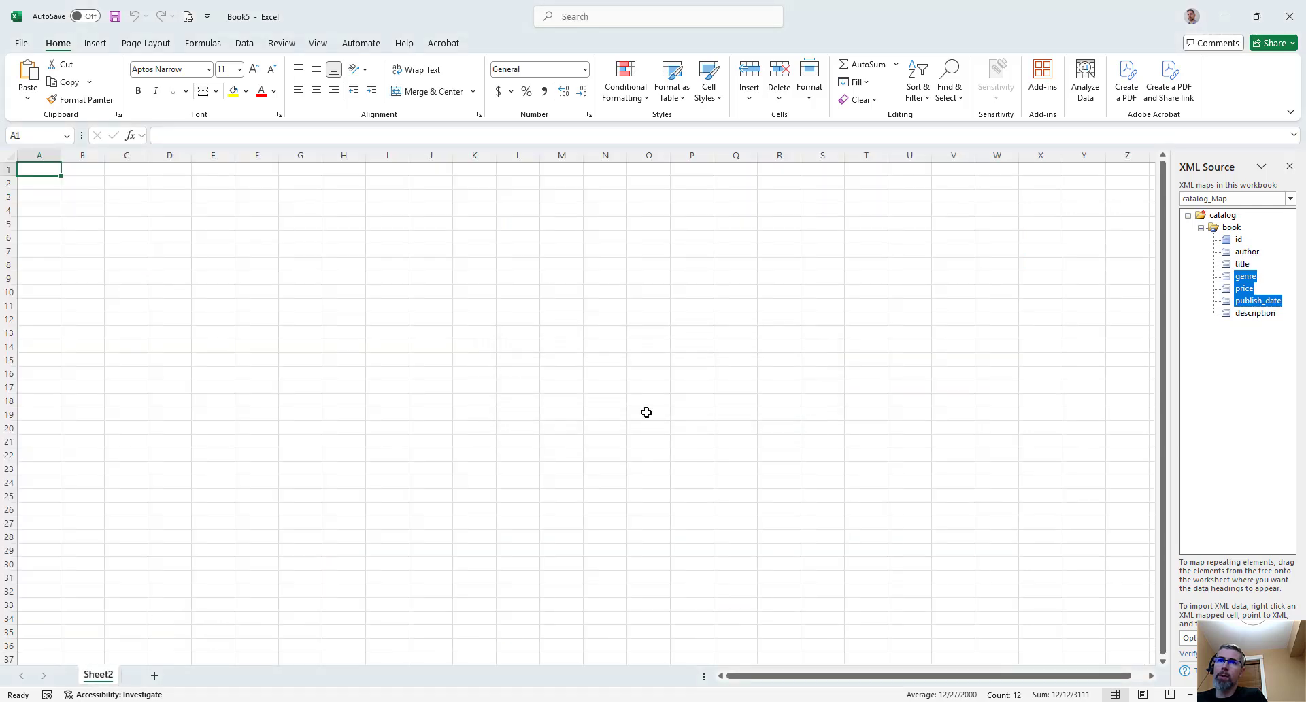
# Step: Map the selected genre, price and publish_date elements to Sheet2 starting at A1, and refresh the table to load the book data
pyautogui.moveTo(1245, 284); pyautogui.dragTo(48, 176)
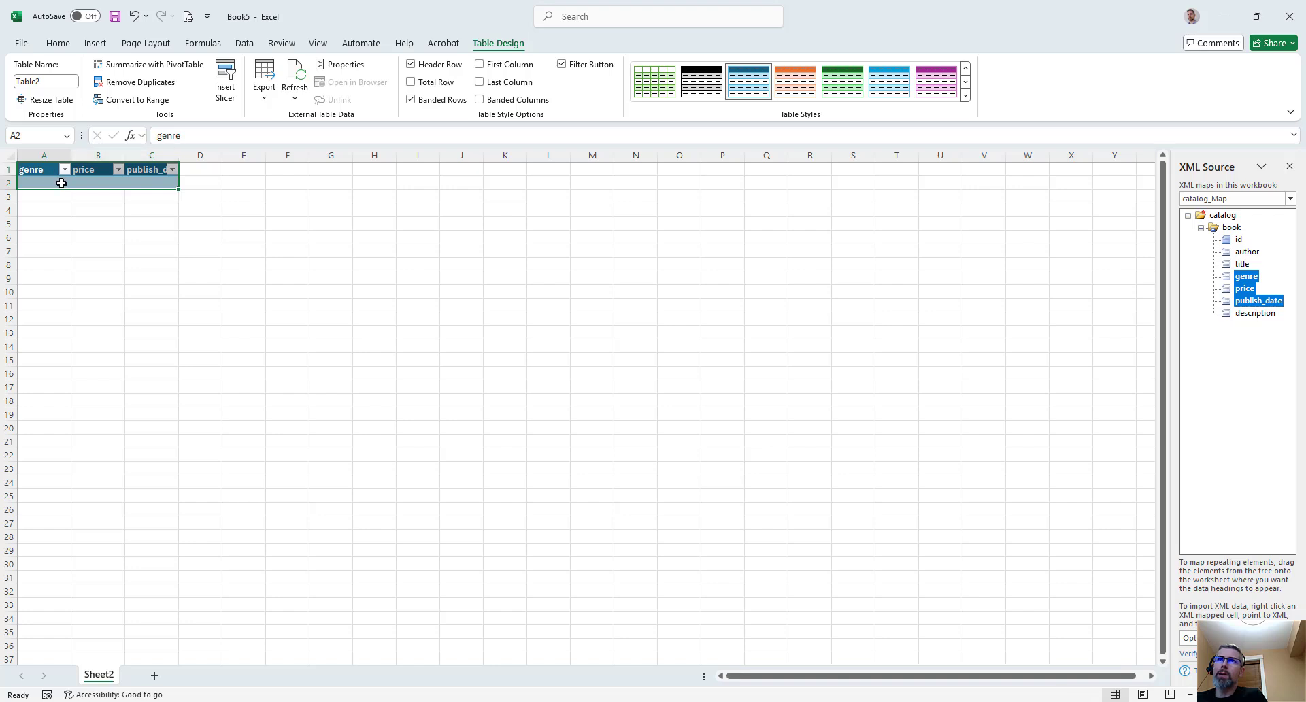
pyautogui.click(49, 181)
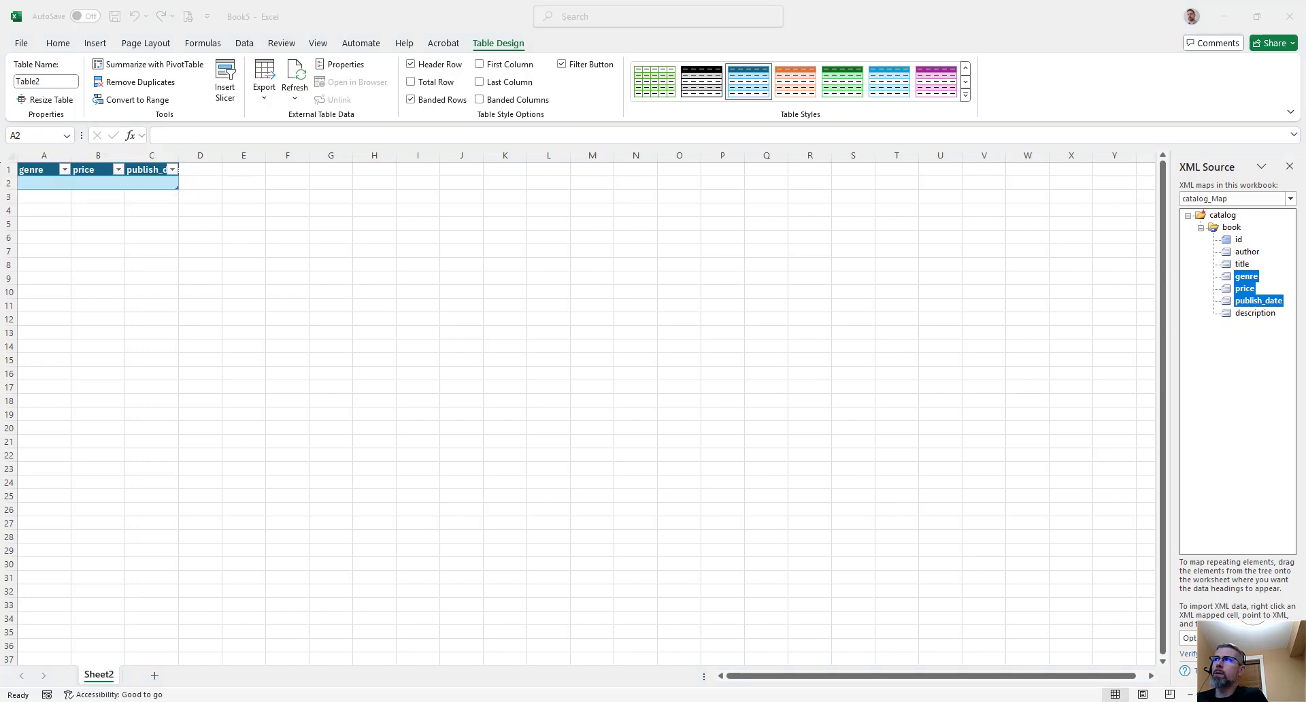
pyautogui.click(292, 74)
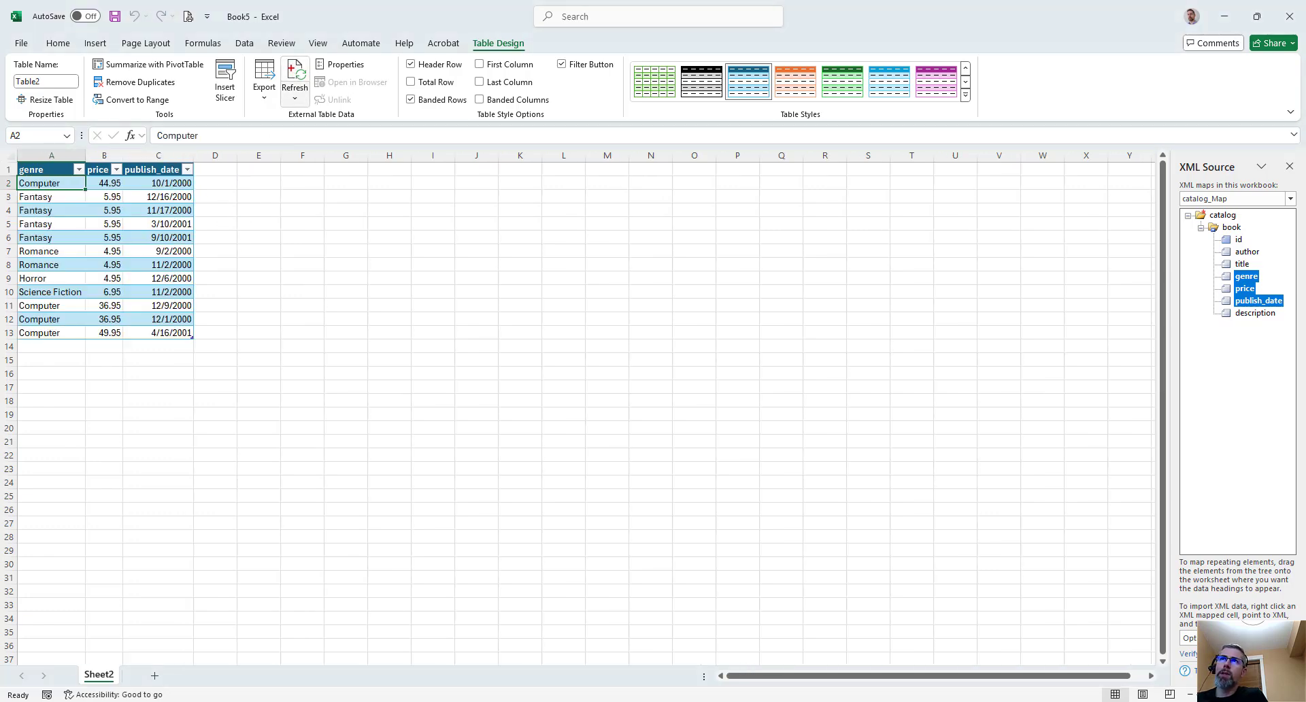
# Step: Run Refresh XML Data from a publish_date cell and review the other XML commands available for the table
pyautogui.rightClick(132, 210)
pyautogui.moveTo(237, 534)
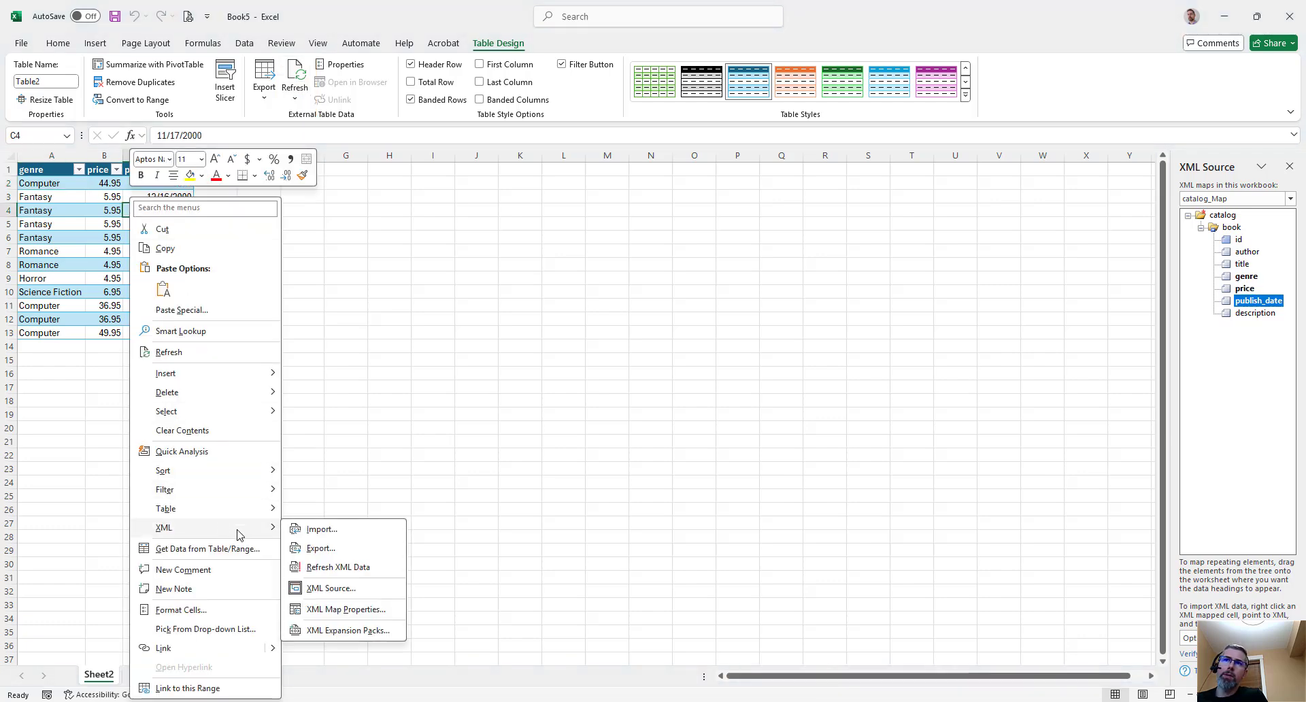
pyautogui.click(338, 567)
pyautogui.rightClick(162, 213)
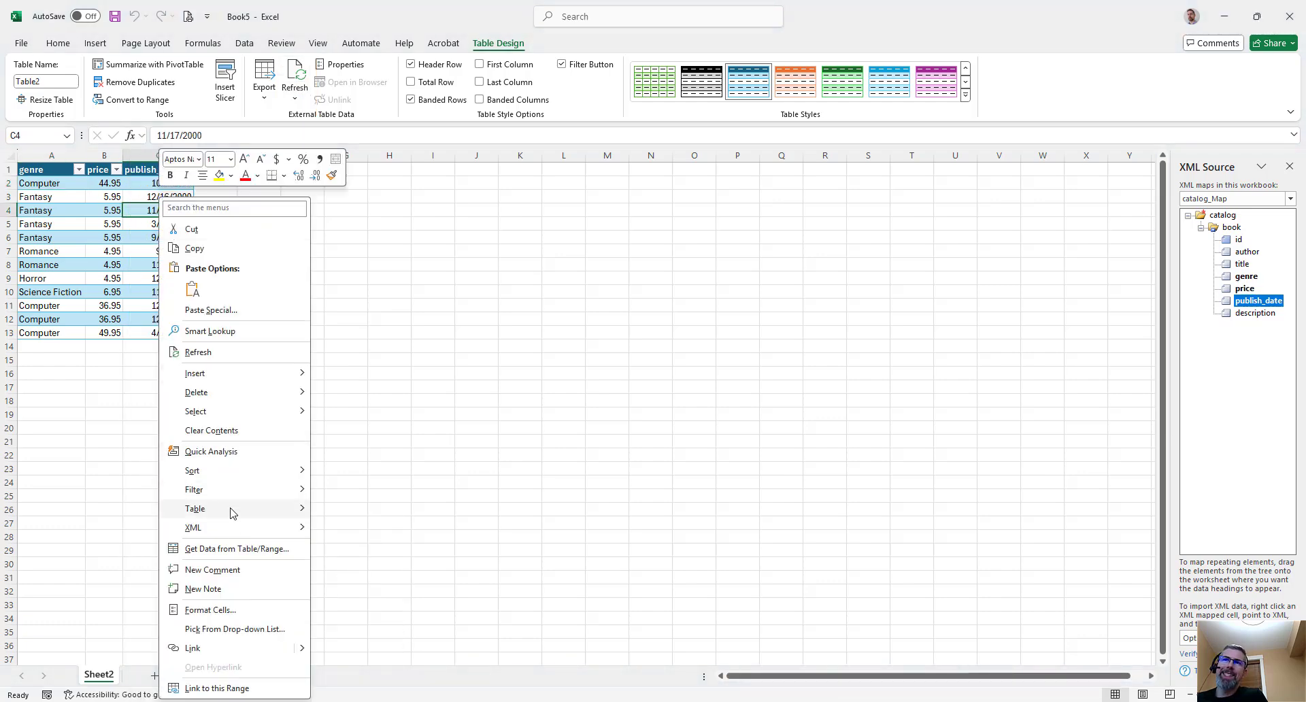
pyautogui.moveTo(237, 527)
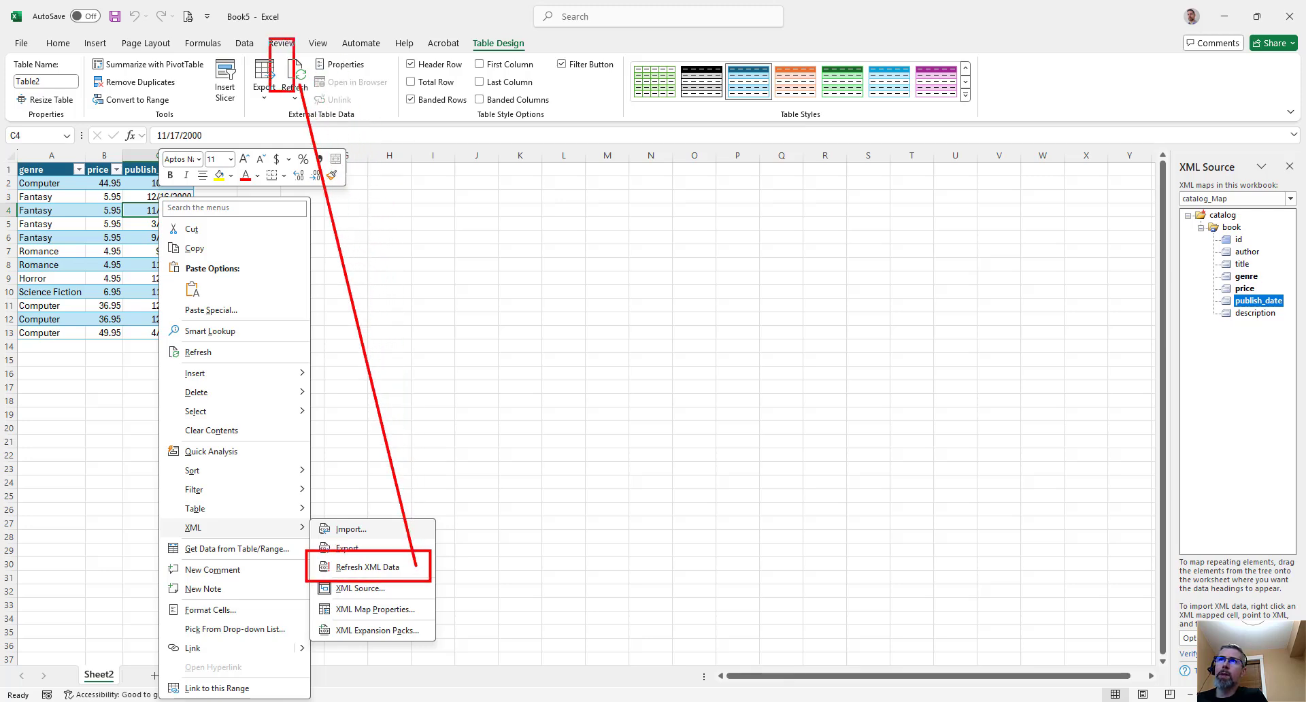
pyautogui.press('Escape')
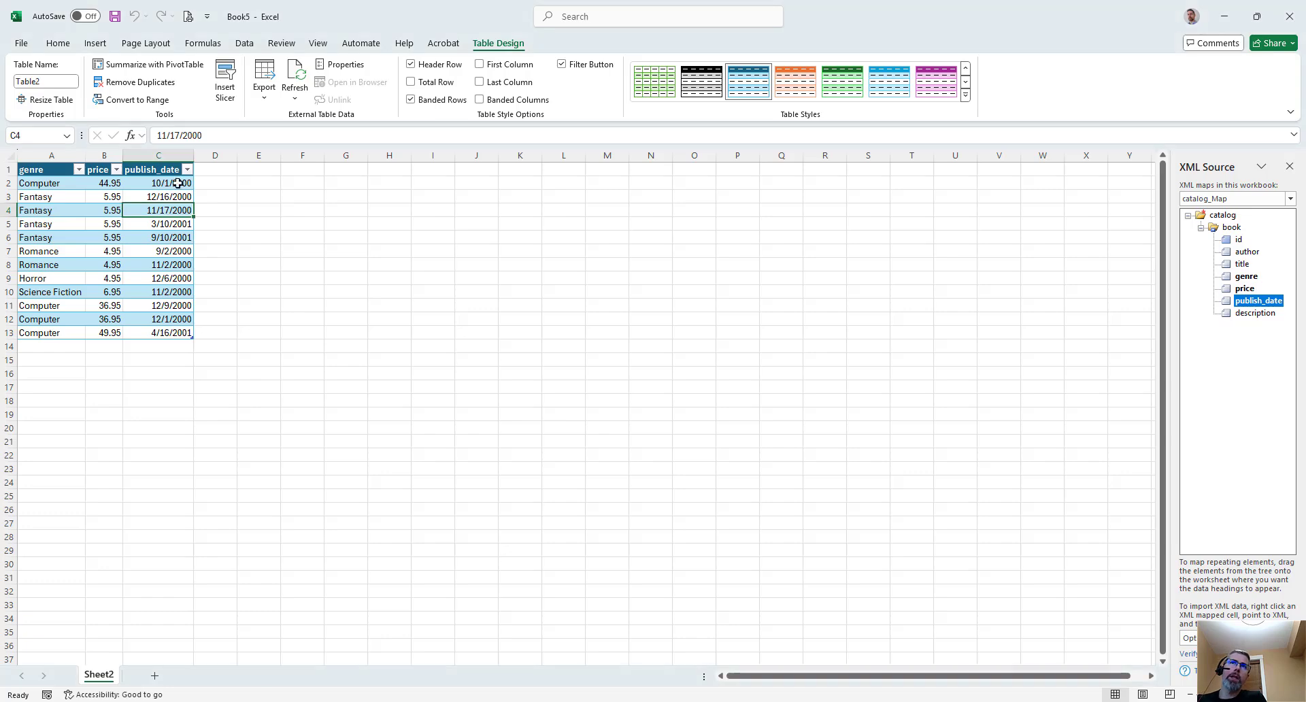
# Step: Select the price column and create a column chart from it on a separate chart sheet
pyautogui.click(165, 264)
pyautogui.click(104, 210)
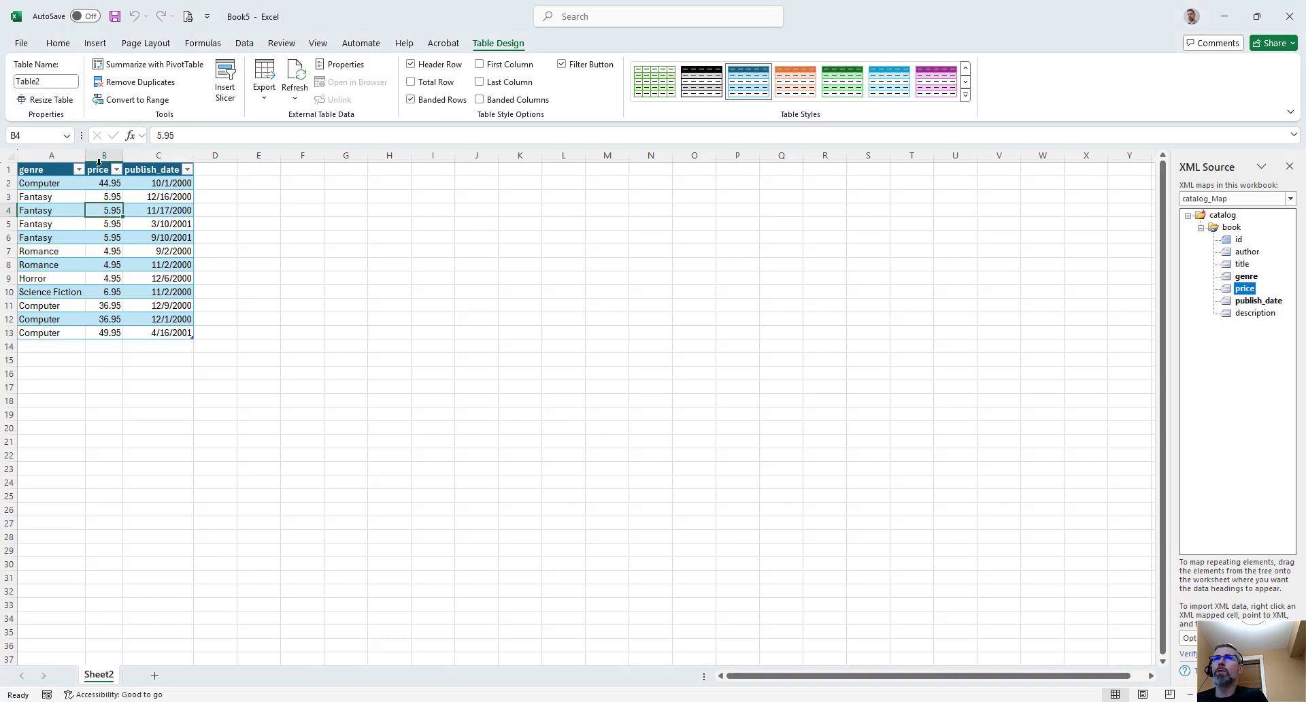
pyautogui.click(99, 158)
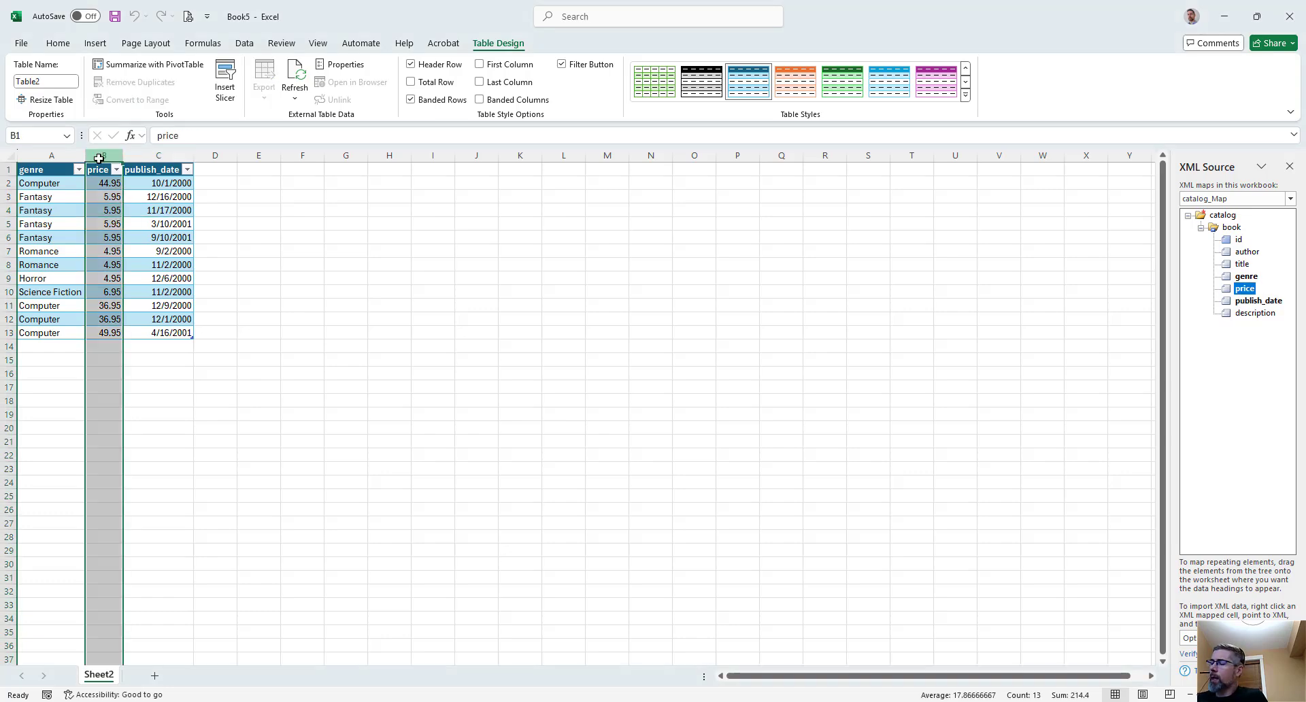
pyautogui.press('F11')
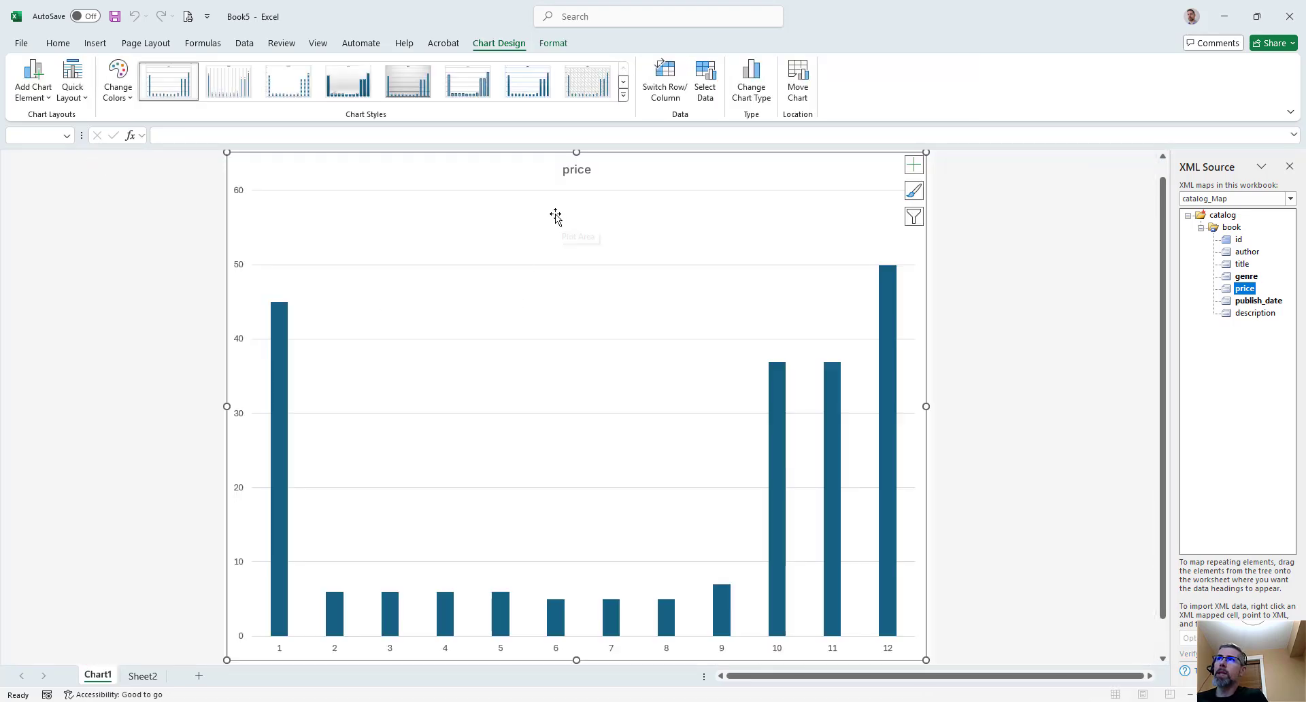
# Step: Move the price chart into Sheet2 as an embedded object and position it beside the table, starting at about column E
pyautogui.click(797, 82)
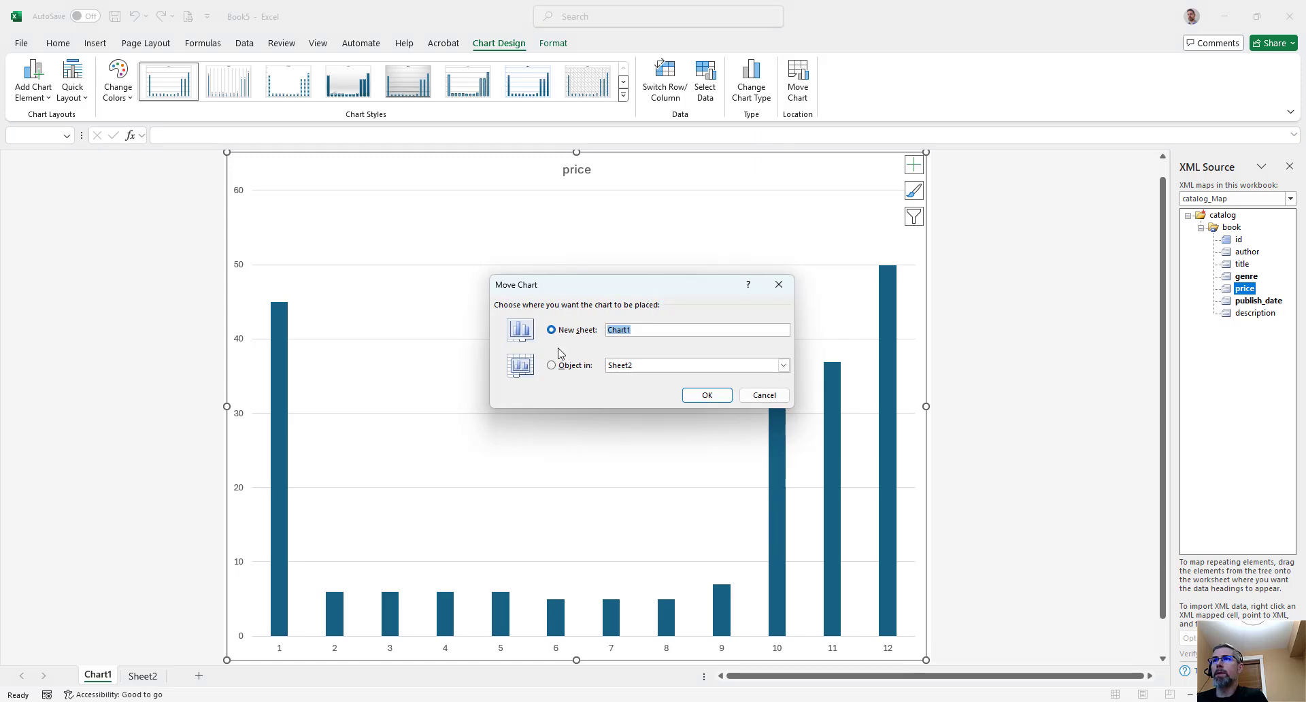
pyautogui.click(568, 366)
pyautogui.click(707, 395)
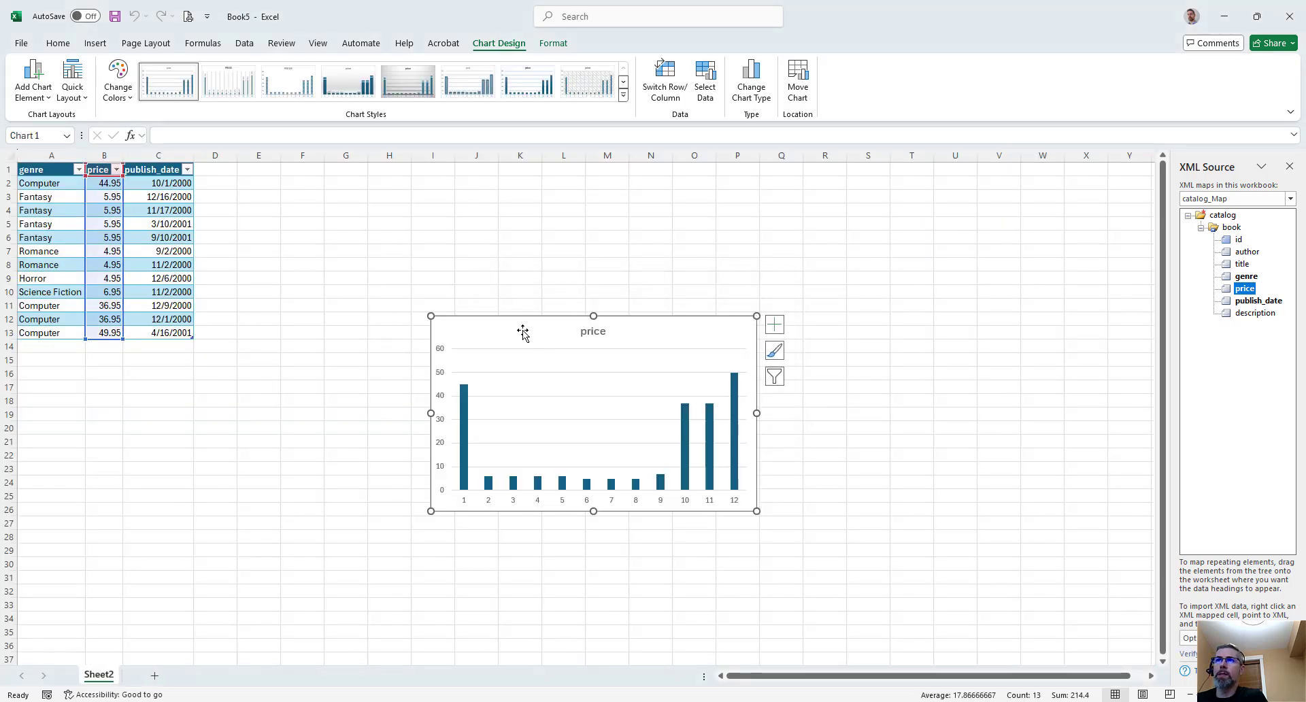
pyautogui.moveTo(521, 329); pyautogui.dragTo(327, 180)
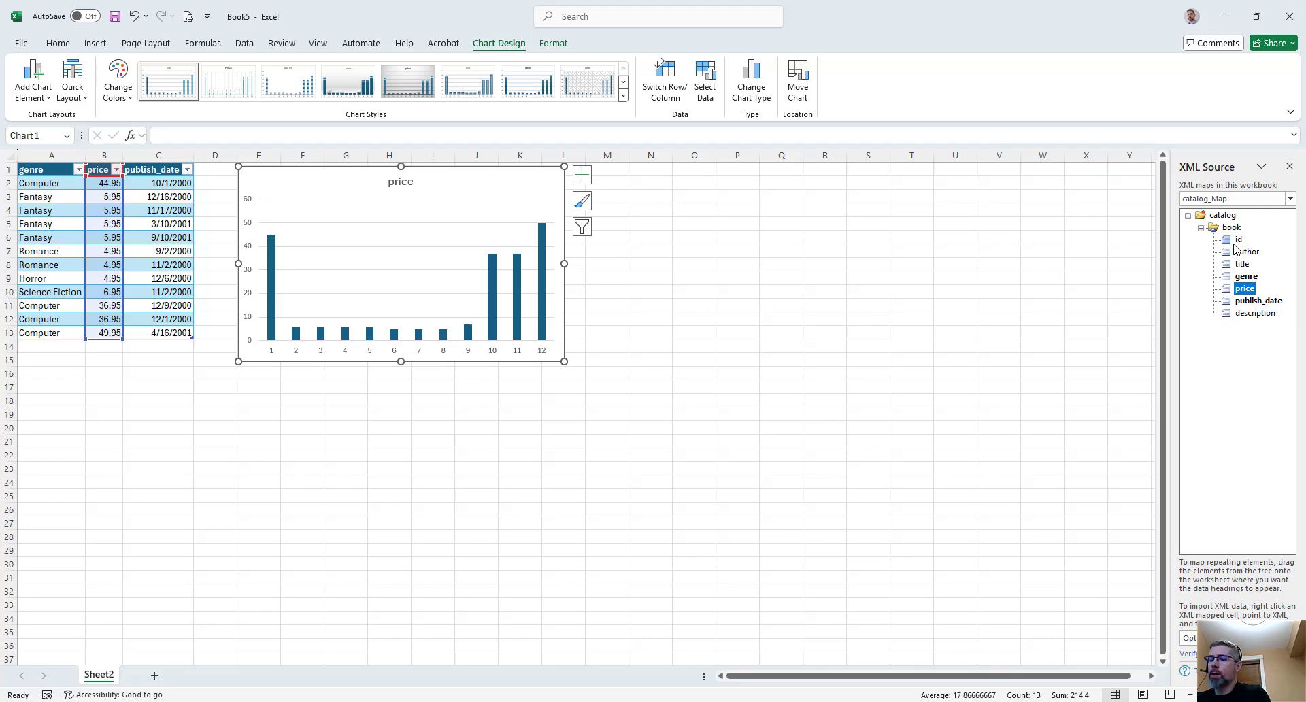
pyautogui.moveTo(1162, 155)
pyautogui.mouseDown()
pyautogui.moveTo(1298, 249)
pyautogui.moveTo(1302, 327)
pyautogui.mouseUp()
pyautogui.moveTo(1234, 288); pyautogui.dragTo(1195, 310)
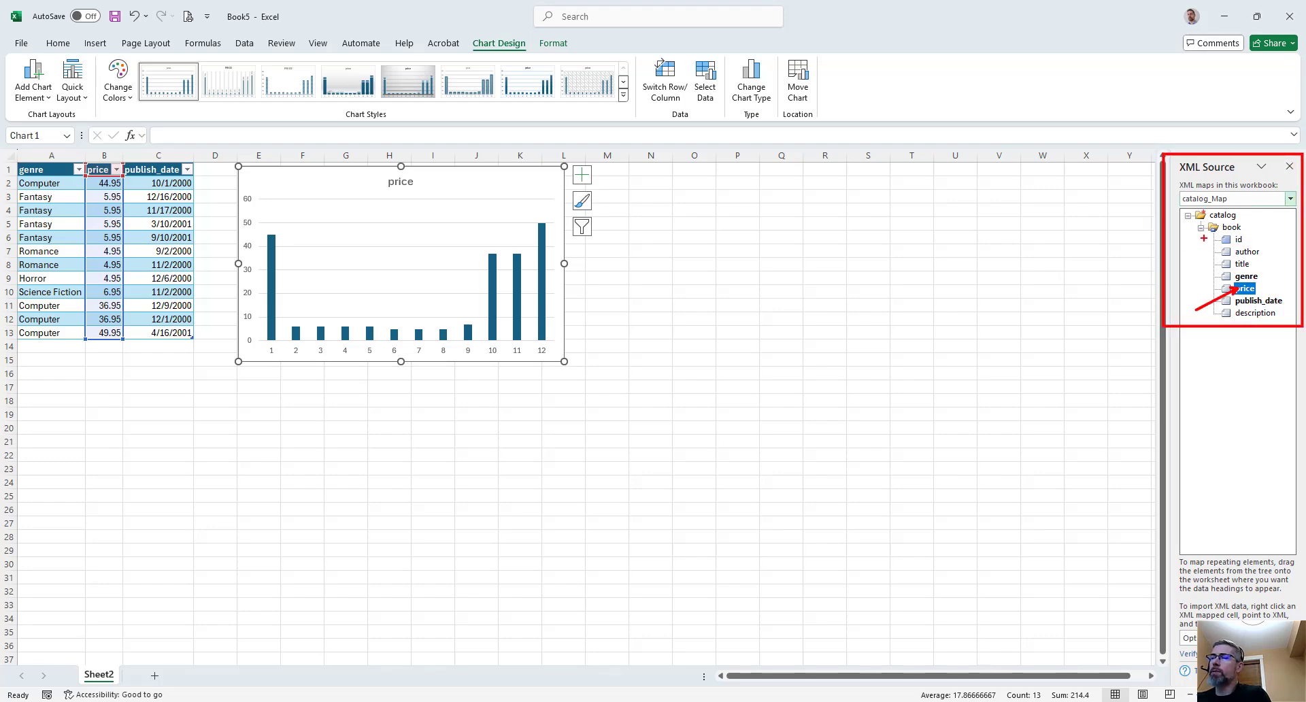
pyautogui.moveTo(1196, 216); pyautogui.dragTo(1259, 243)
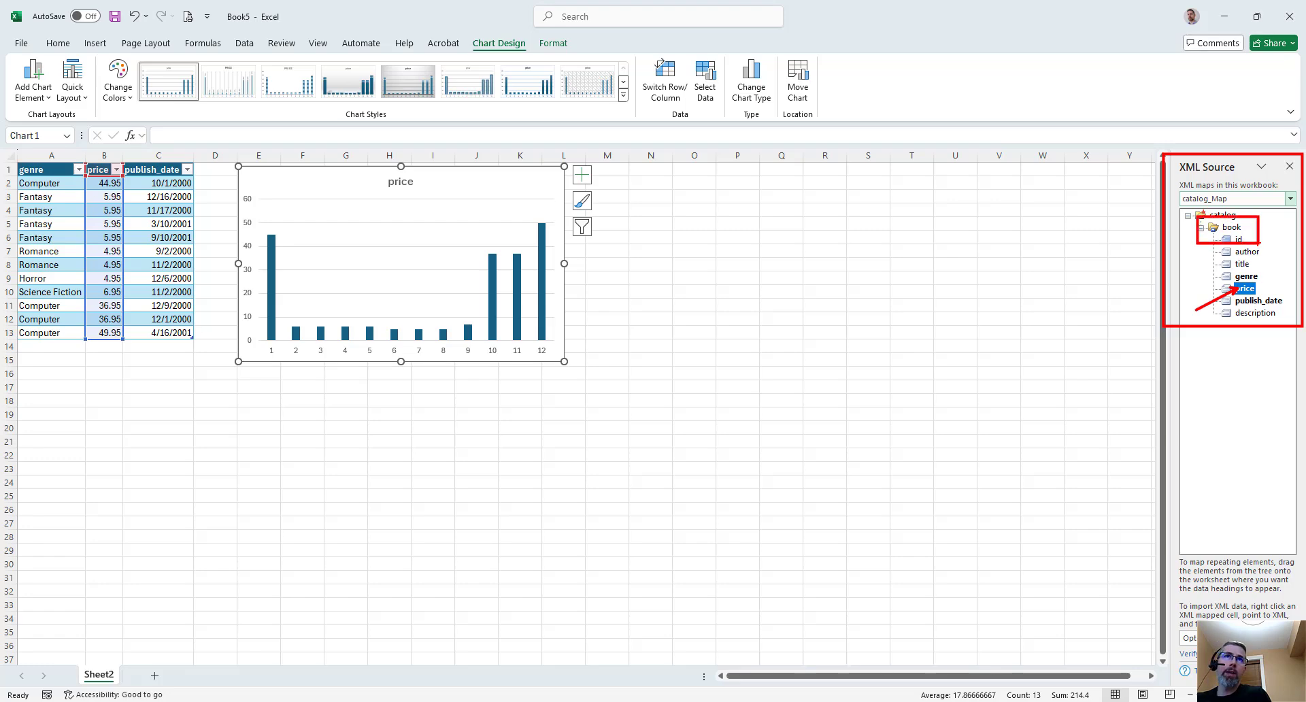
pyautogui.moveTo(1183, 279); pyautogui.dragTo(1287, 430)
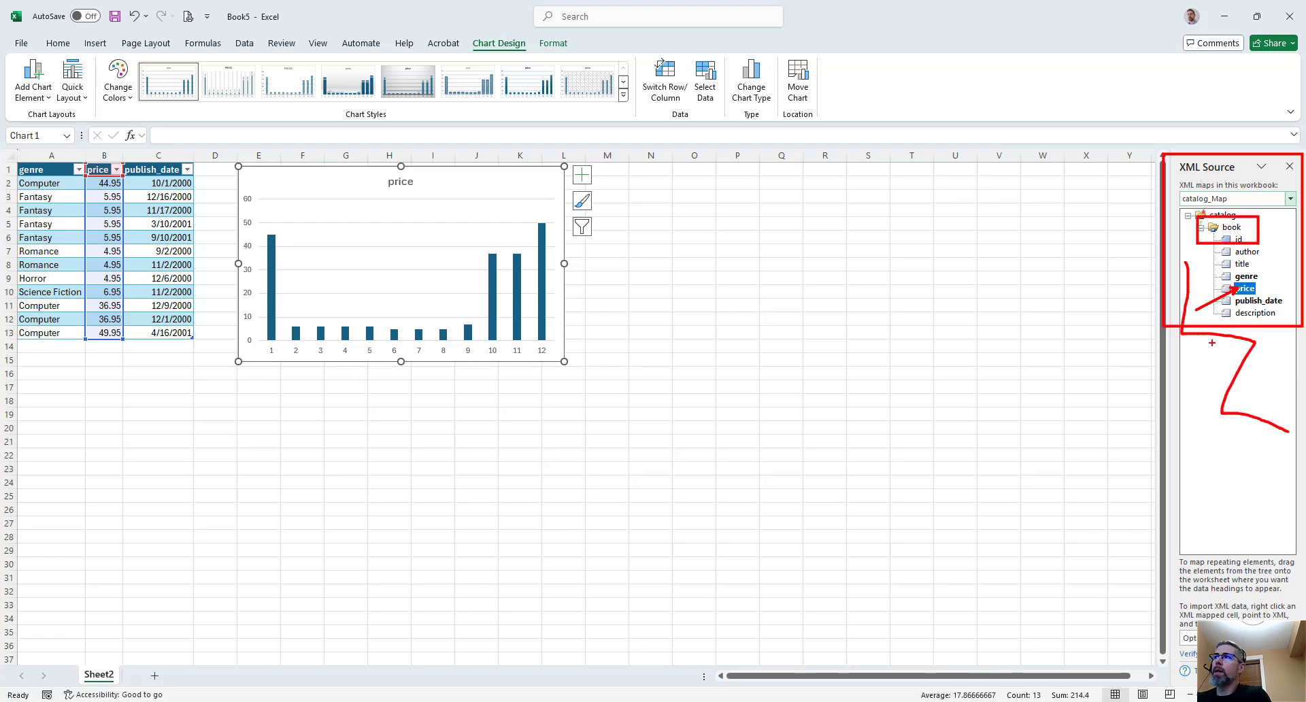
pyautogui.moveTo(1211, 342)
pyautogui.mouseDown()
pyautogui.moveTo(1167, 457)
pyautogui.moveTo(1239, 476)
pyautogui.moveTo(1191, 519)
pyautogui.moveTo(1243, 529)
pyautogui.mouseUp()
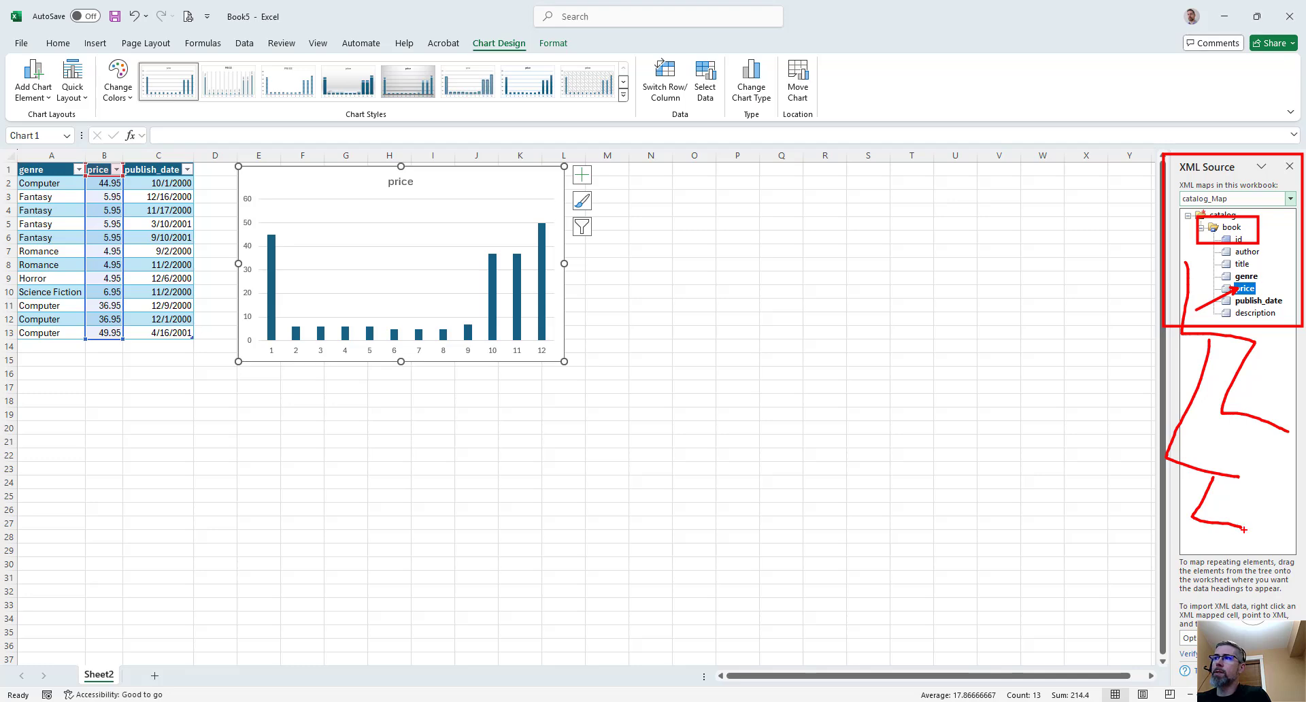
pyautogui.press('Escape')
# Step: Check the number formats assigned to cells in the publish_date and price columns of the new table
pyautogui.click(102, 370)
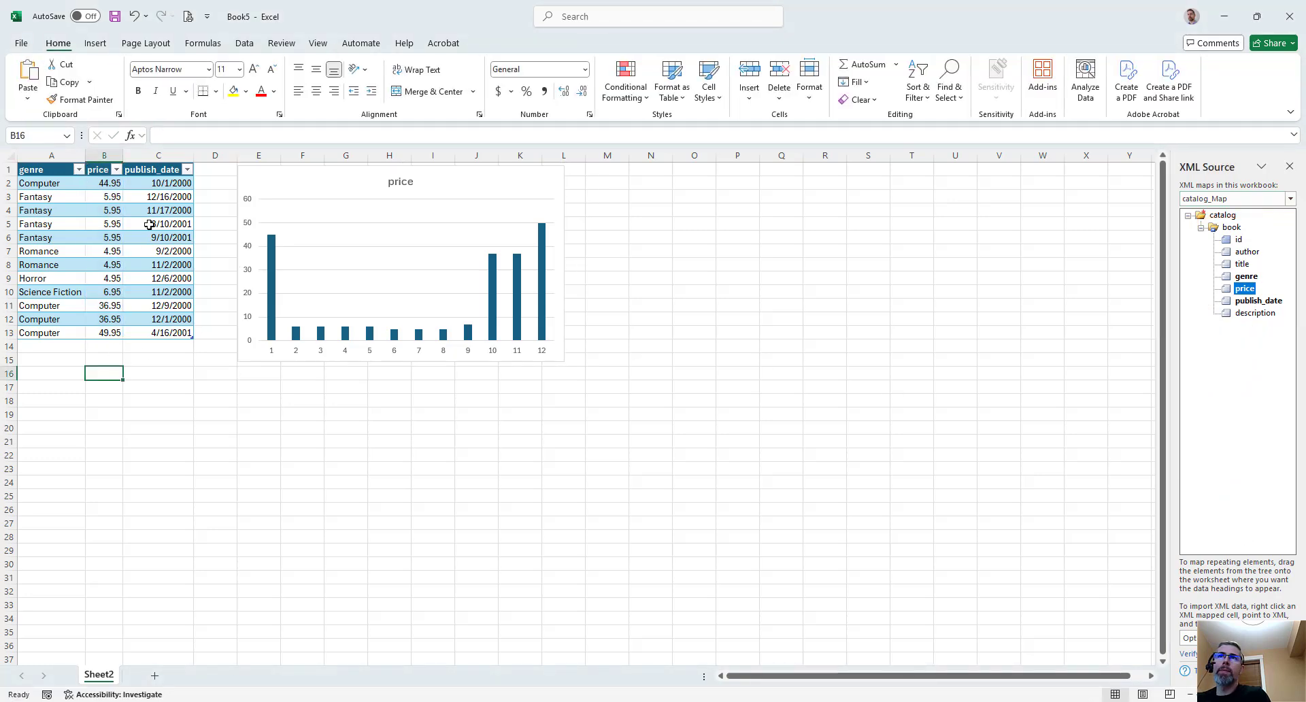
pyautogui.click(158, 221)
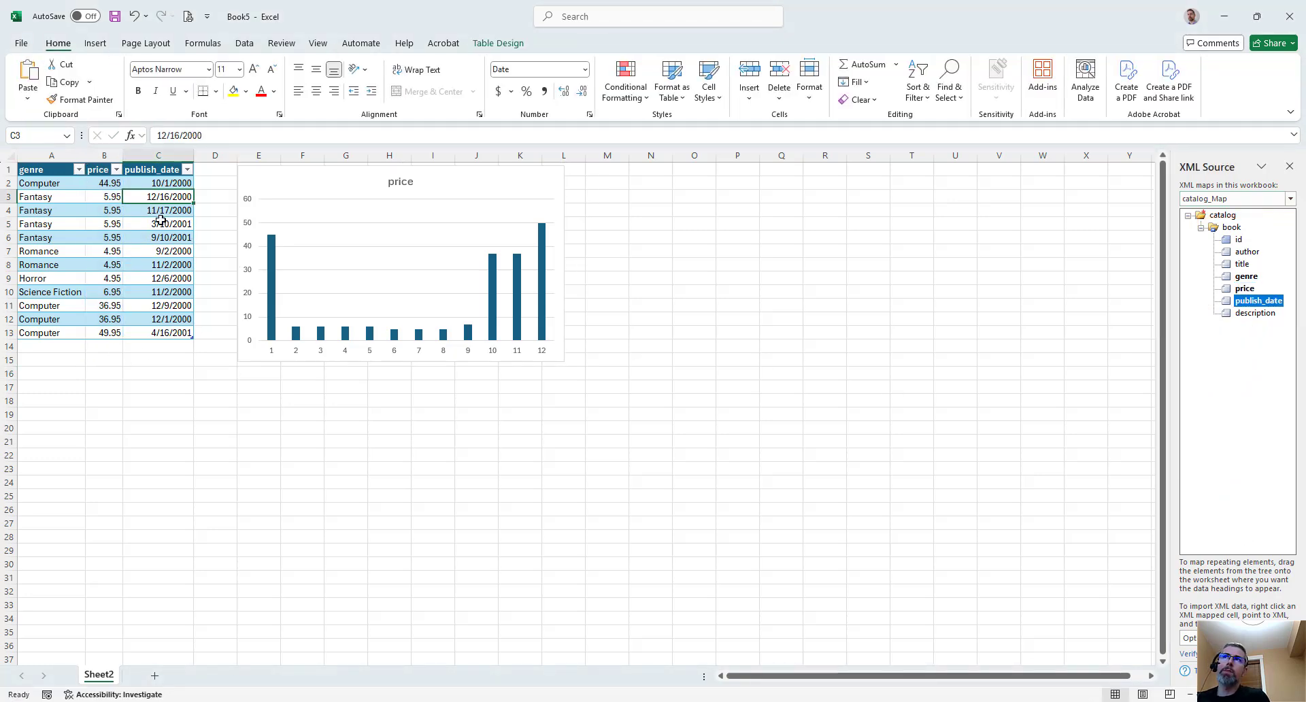
pyautogui.hotkey('ctrl', '2')
pyautogui.moveTo(488, 57); pyautogui.dragTo(577, 80)
pyautogui.press('Escape')
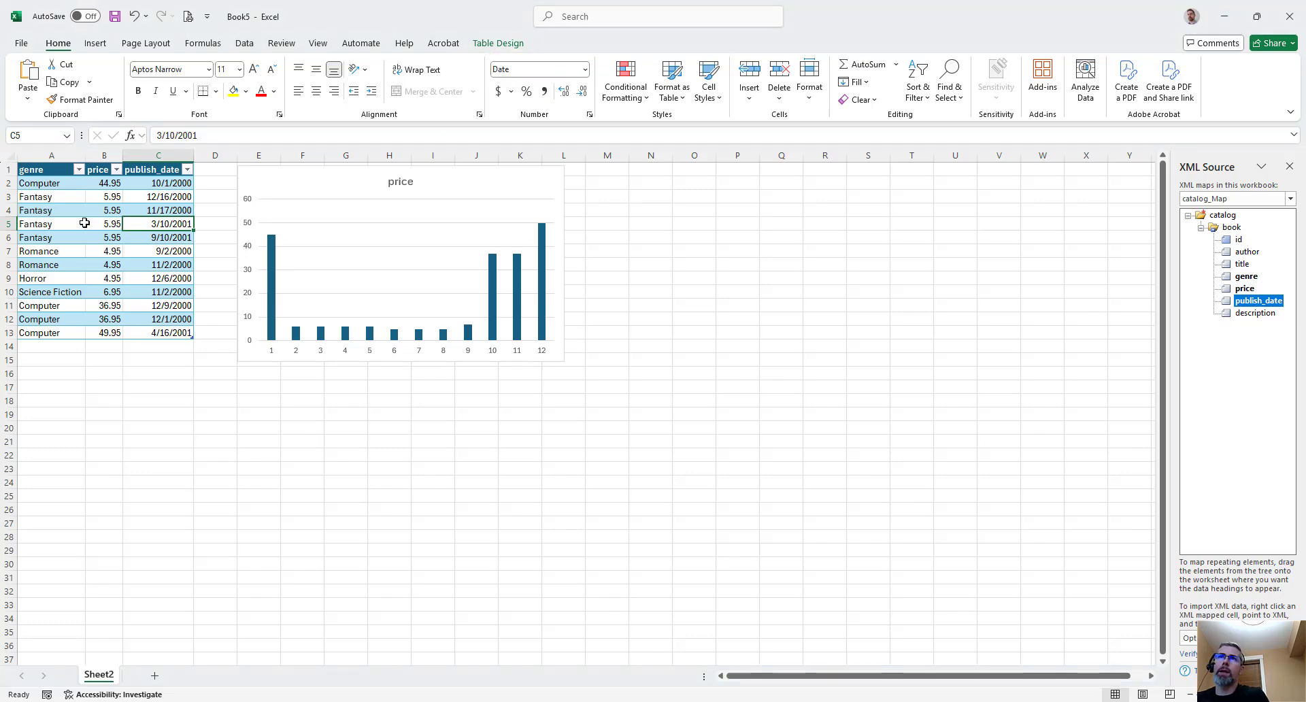
pyautogui.click(95, 210)
pyautogui.moveTo(461, 57); pyautogui.dragTo(578, 92)
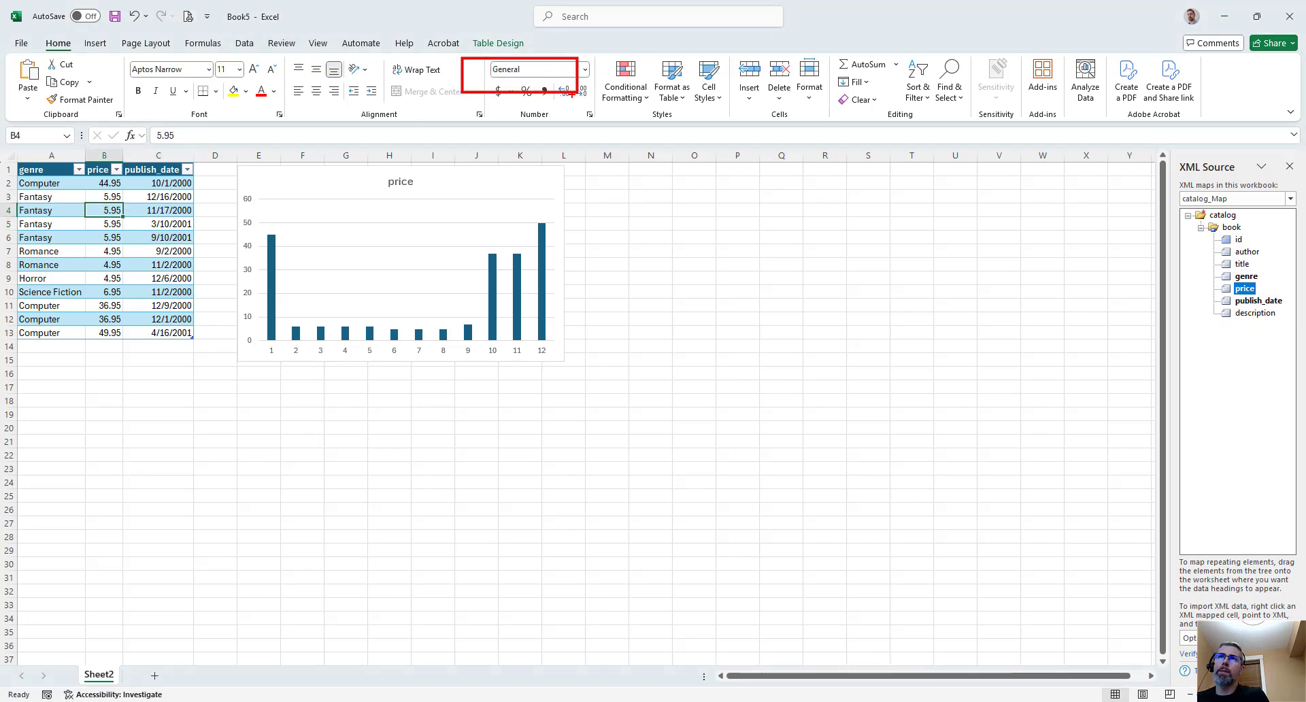
pyautogui.press('Escape')
# Step: Add an AutoSum total of the price column in B14 and fill that cell yellow
pyautogui.click(105, 346)
pyautogui.click(867, 65)
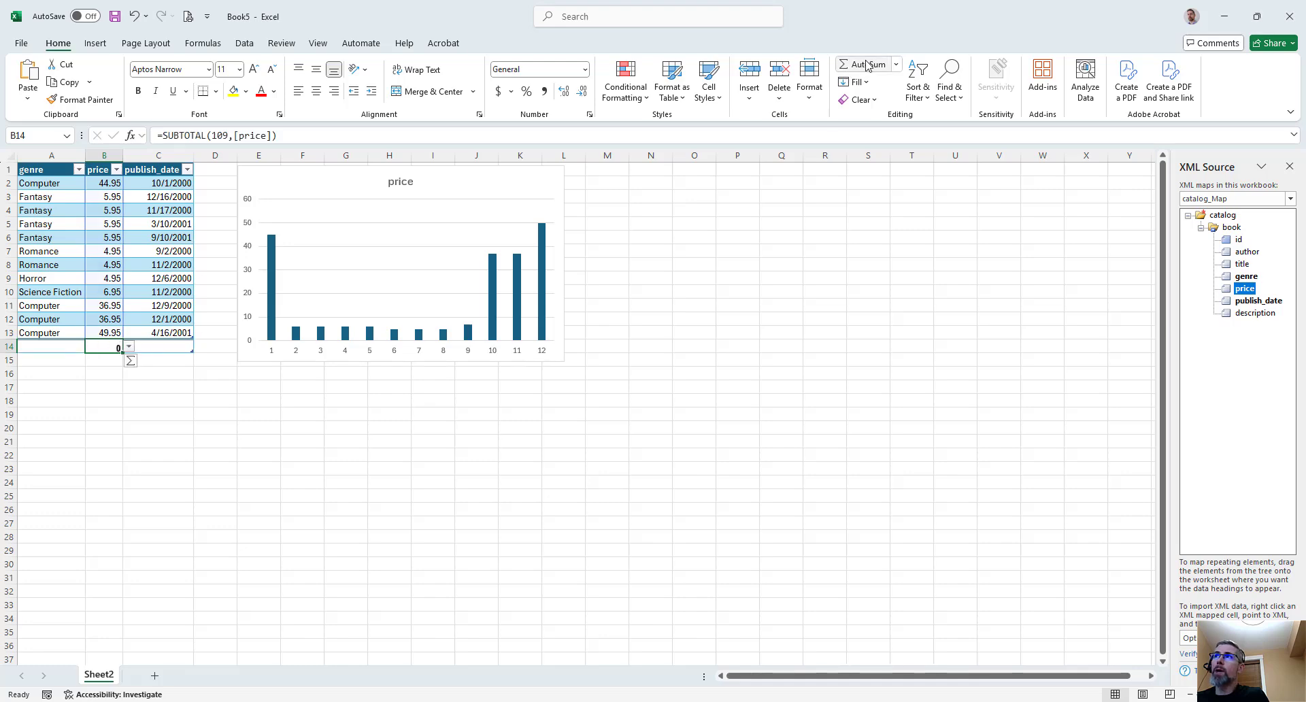
pyautogui.click(233, 90)
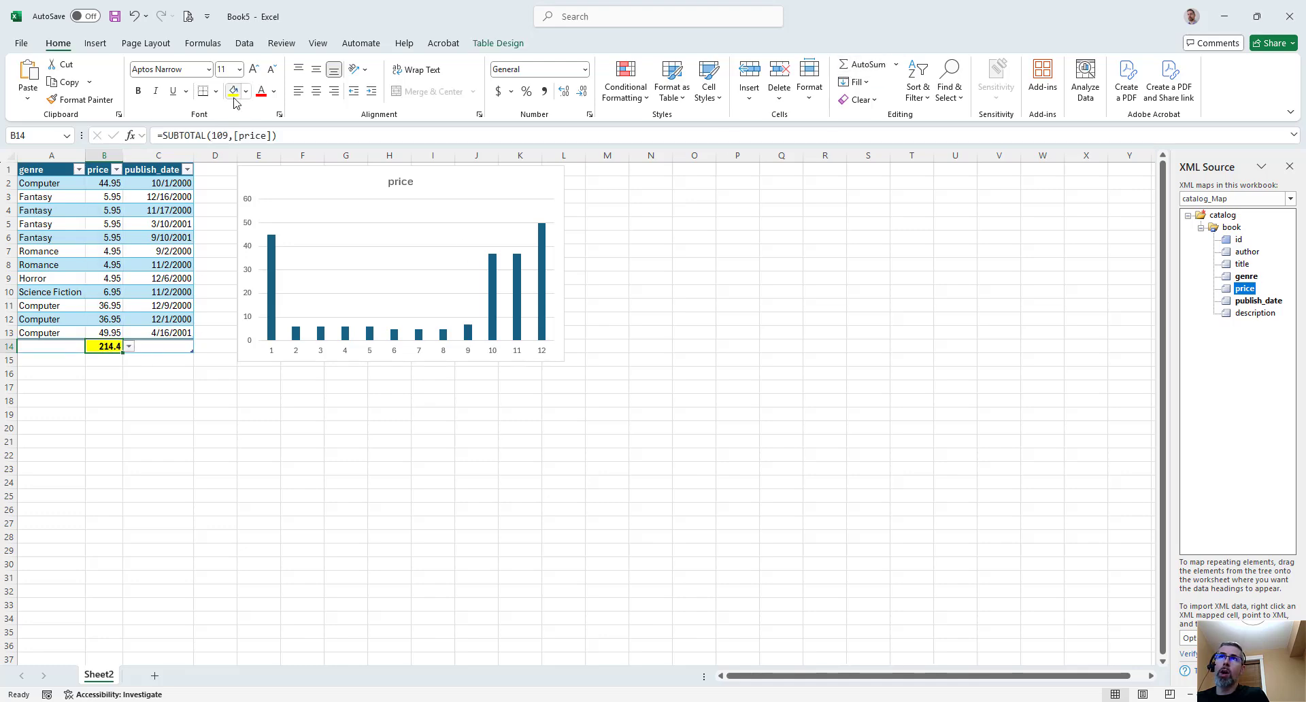
pyautogui.moveTo(834, 46)
pyautogui.mouseDown()
pyautogui.moveTo(901, 80)
pyautogui.moveTo(792, 258)
pyautogui.moveTo(300, 399)
pyautogui.moveTo(94, 355)
pyautogui.moveTo(150, 365)
pyautogui.mouseUp()
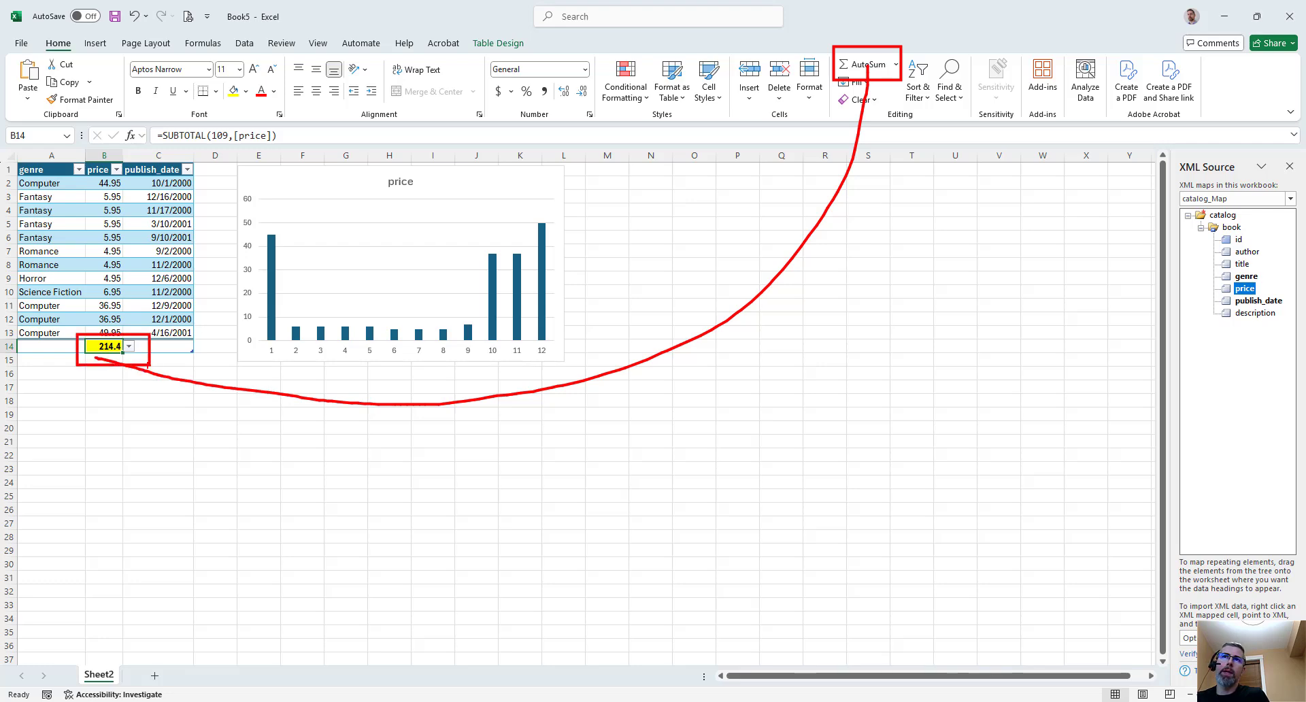
pyautogui.press('Escape')
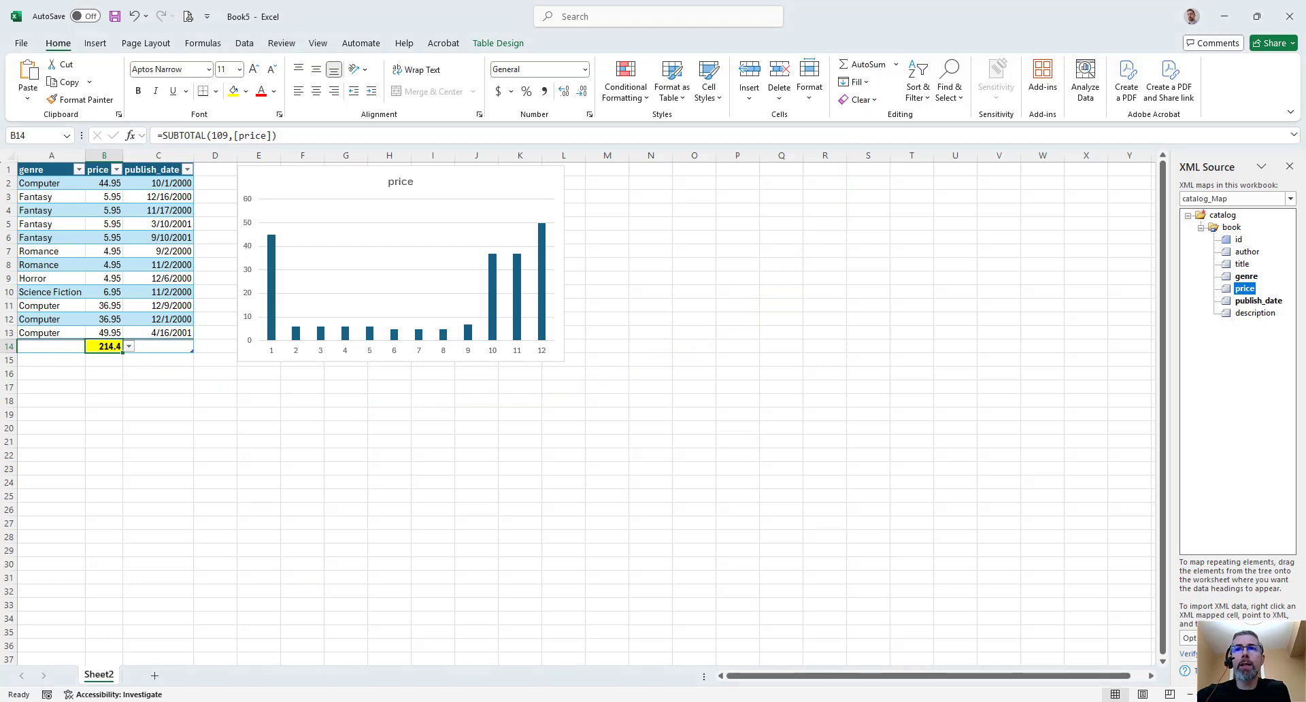
# Step: Switch to Books.xml in Notepad++ to examine the first book's price and publish_date elements, and return to the Excel workbook
pyautogui.click(213, 701)
pyautogui.moveTo(773, 260)
pyautogui.mouseDown()
pyautogui.moveTo(869, 280)
pyautogui.moveTo(1138, 293)
pyautogui.mouseUp()
pyautogui.moveTo(1065, 276); pyautogui.dragTo(1176, 278)
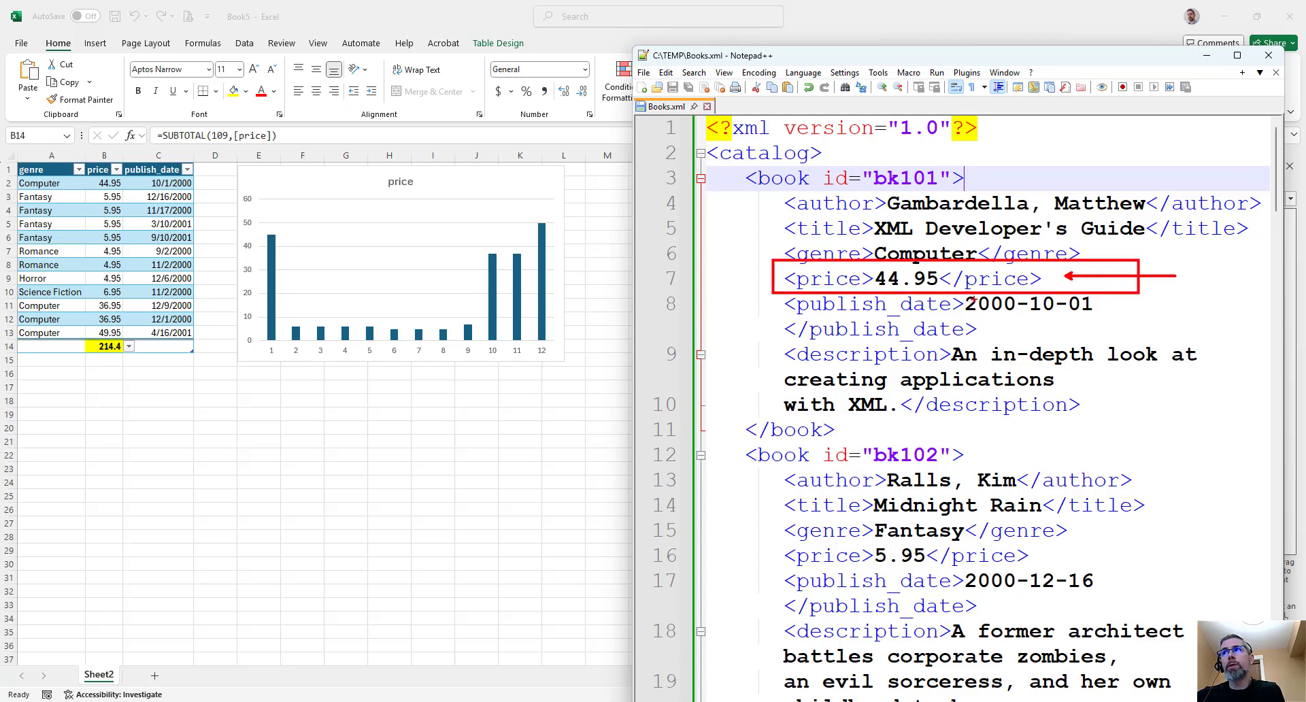
pyautogui.moveTo(786, 297)
pyautogui.mouseDown()
pyautogui.moveTo(1148, 321)
pyautogui.moveTo(1137, 307)
pyautogui.moveTo(1200, 309)
pyautogui.mouseUp()
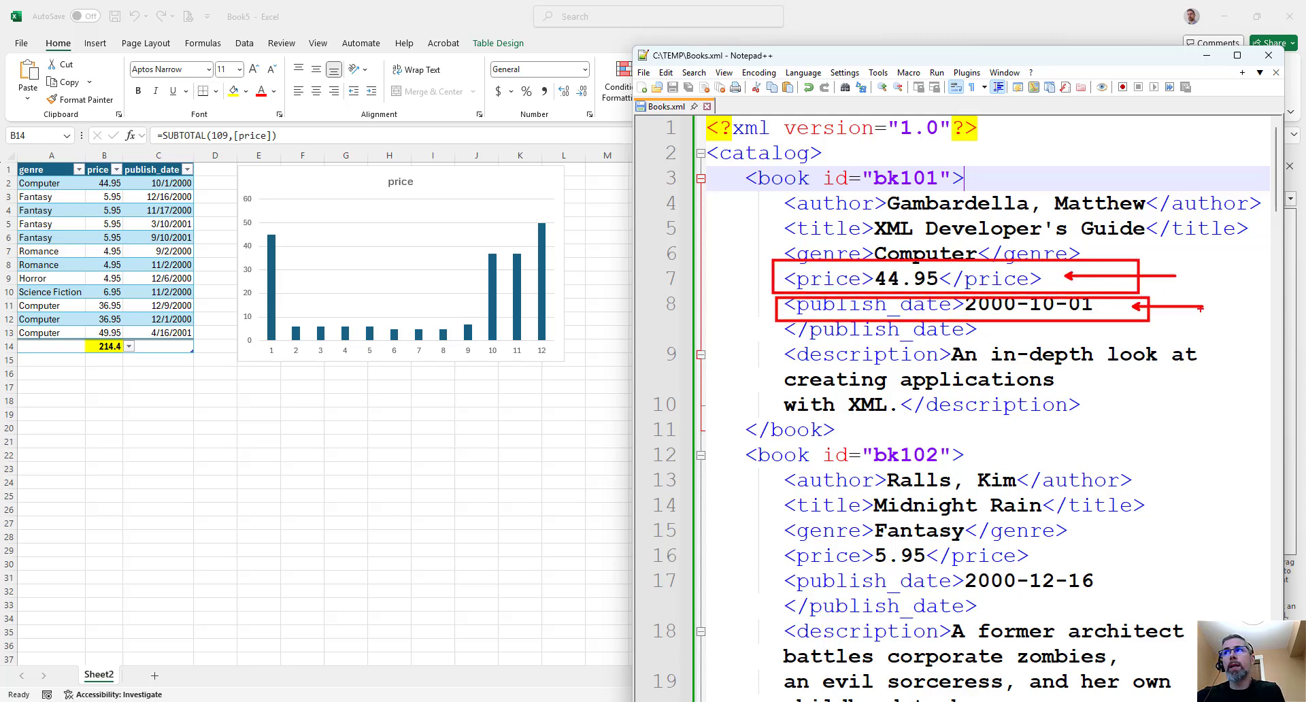
pyautogui.press('Escape')
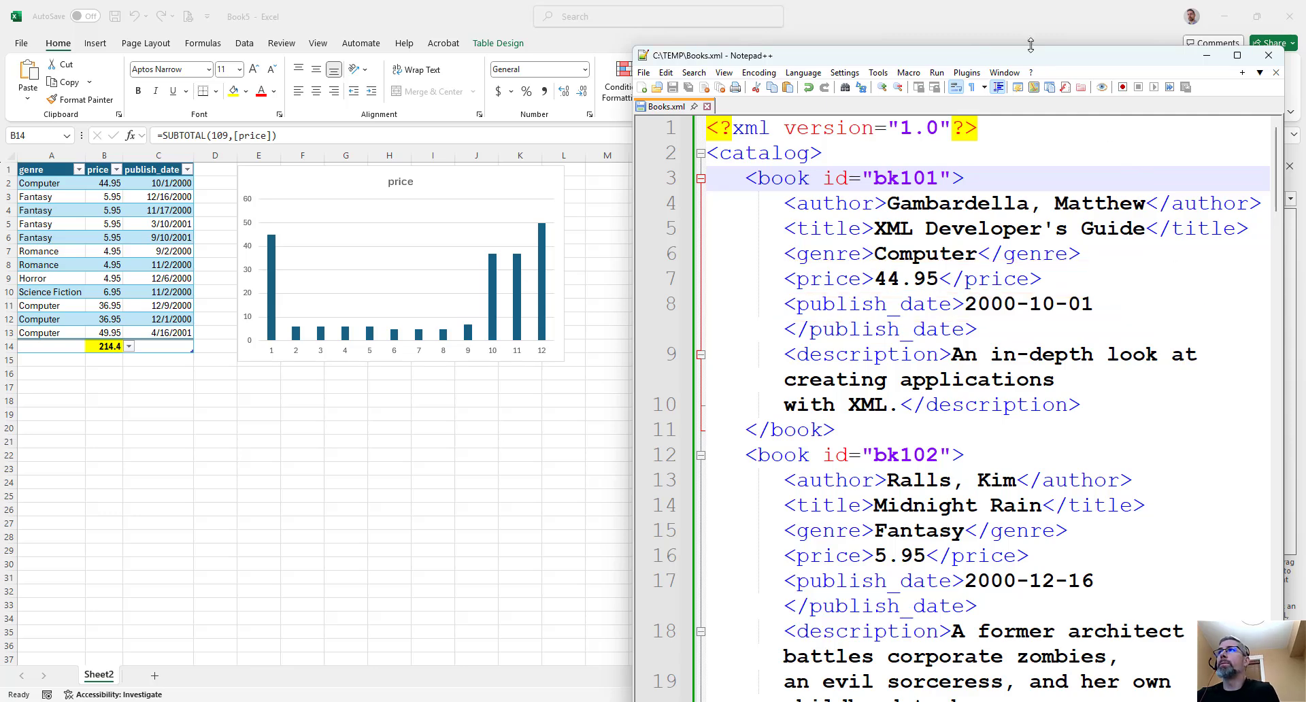
pyautogui.hotkey('alt', 'Tab')
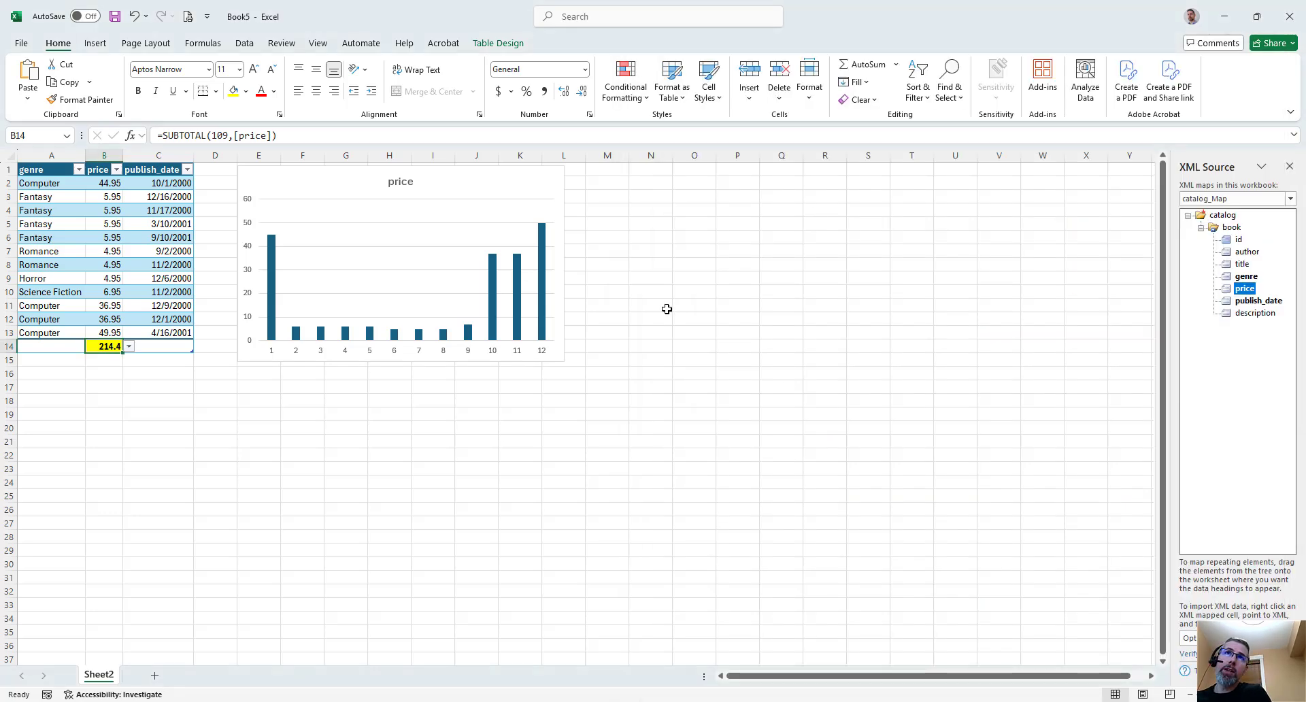